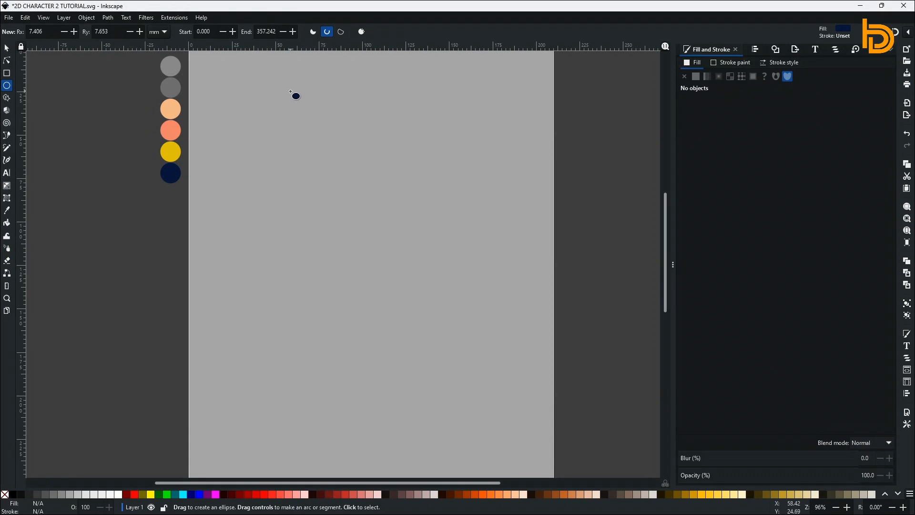
Draw a dark navy circle about 78 mm in diameter in the upper middle of the page.
{"action": "left_click_drag", "start_coordinate": [290, 91], "coordinate": [371, 159]}
{"action": "key", "text": "s"}
{"action": "left_click_drag", "start_coordinate": [276, 105], "coordinate": [344, 196]}
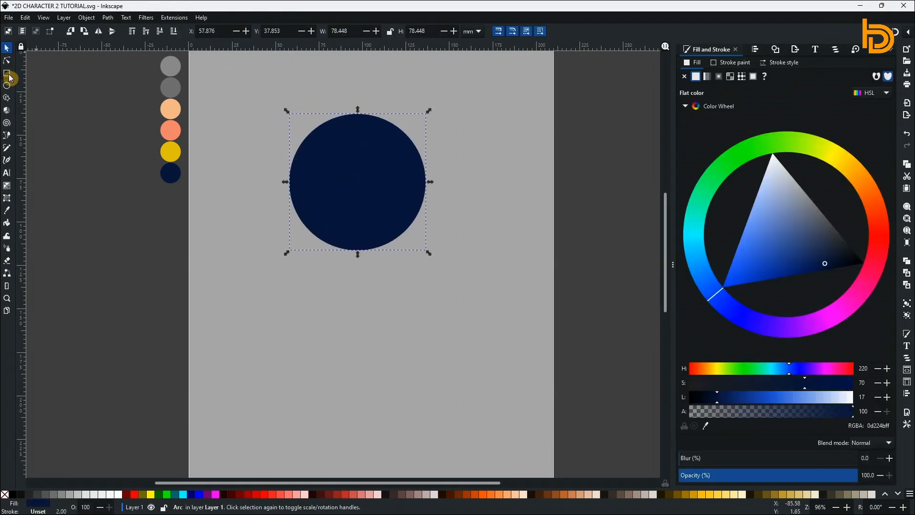
Draw a wide rounded rectangle about 126 by 49 mm covering the lower half of the navy circle.
{"action": "left_click", "coordinate": [10, 78]}
{"action": "left_click_drag", "start_coordinate": [255, 181], "coordinate": [473, 265]}
{"action": "left_click", "coordinate": [7, 48]}
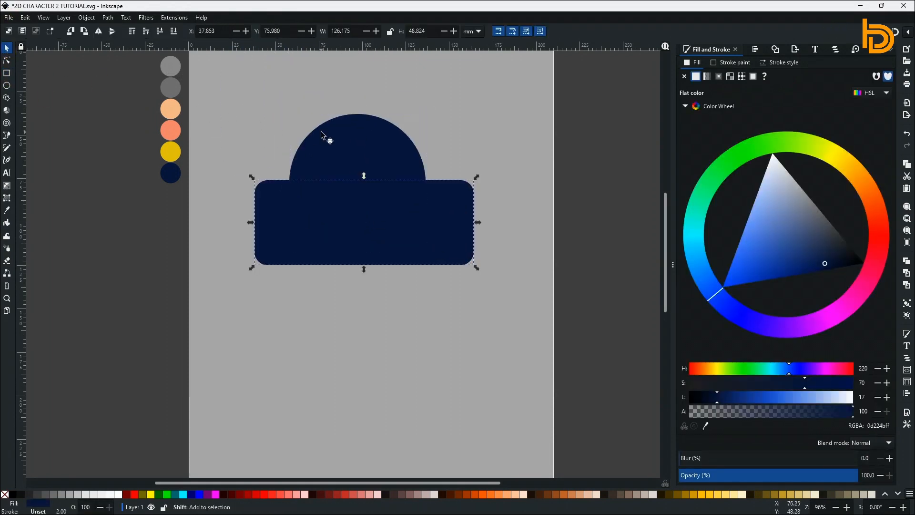
Subtract the rectangle from the circle with Difference and stretch the remaining dome downward to about 49 mm high.
{"action": "left_click", "coordinate": [322, 136], "text": "shift"}
{"action": "left_click", "coordinate": [108, 18]}
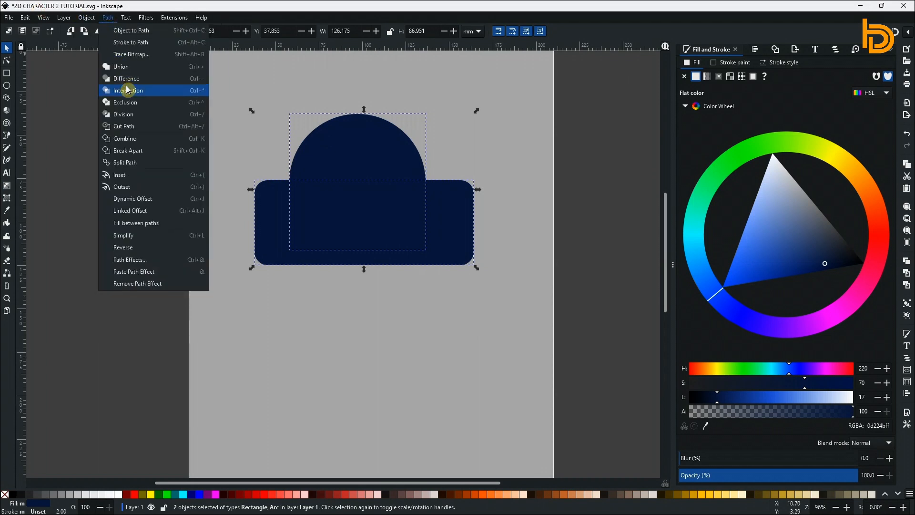
{"action": "left_click", "coordinate": [129, 90]}
{"action": "left_click_drag", "start_coordinate": [357, 184], "coordinate": [358, 205]}
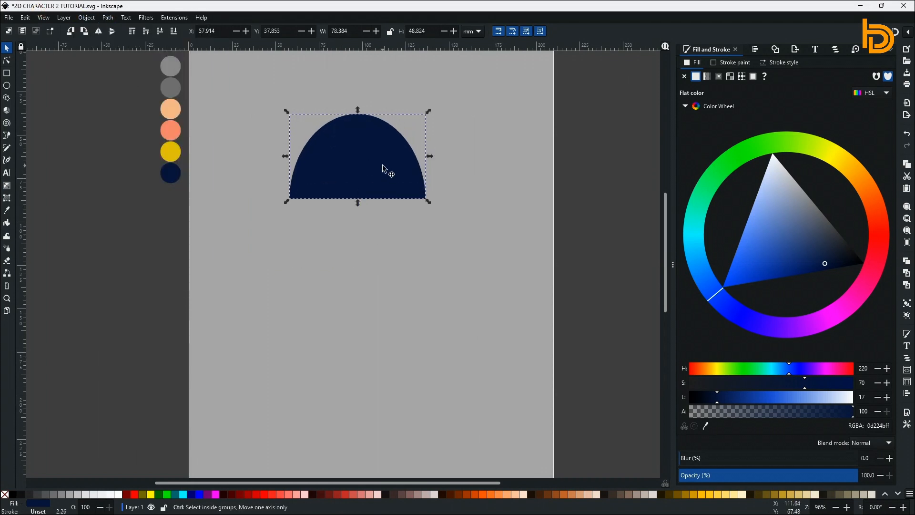
Copy the dome, paste it in place, and nudge one copy about 8.5 mm to the left.
{"action": "left_click", "coordinate": [25, 18]}
{"action": "left_click", "coordinate": [53, 79]}
{"action": "left_click", "coordinate": [26, 18]}
{"action": "left_click", "coordinate": [44, 102]}
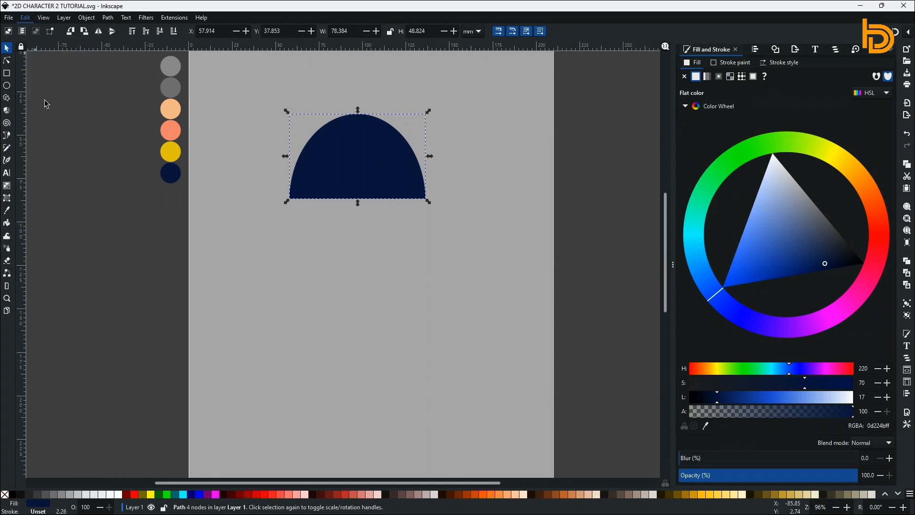
{"action": "key", "text": "Escape"}
{"action": "left_click", "coordinate": [347, 161]}
{"action": "key", "text": "Left"}
{"action": "key", "text": "Left"}
{"action": "key", "text": "Left"}
{"action": "key", "text": "Left"}
Divide the original dome with the shifted copy to split off a crescent along its right side.
{"action": "left_click", "coordinate": [424, 182], "text": "shift"}
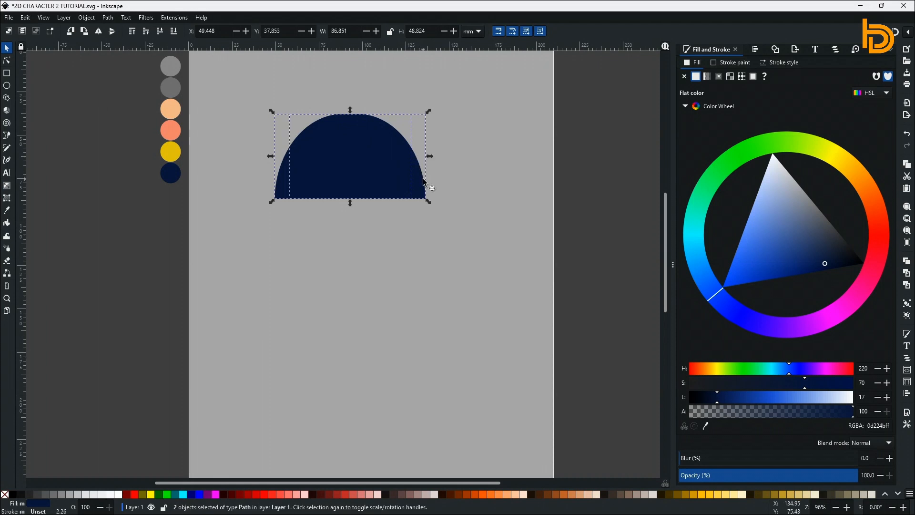
{"action": "left_click", "coordinate": [109, 18]}
{"action": "left_click", "coordinate": [125, 113]}
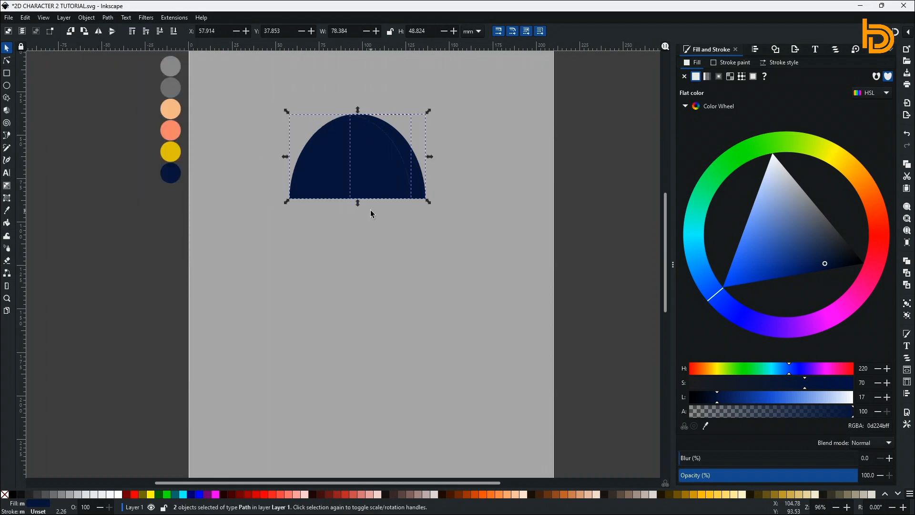
Simplify the path of the large left dome piece.
{"action": "left_click", "coordinate": [109, 21]}
{"action": "left_click", "coordinate": [10, 64]}
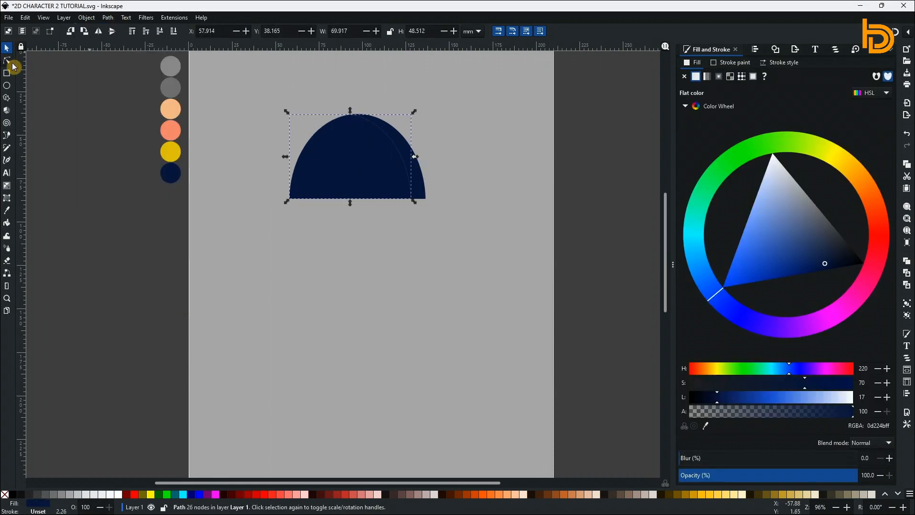
{"action": "left_click", "coordinate": [8, 61]}
{"action": "left_click", "coordinate": [109, 20]}
{"action": "left_click", "coordinate": [124, 235]}
{"action": "left_click", "coordinate": [380, 267]}
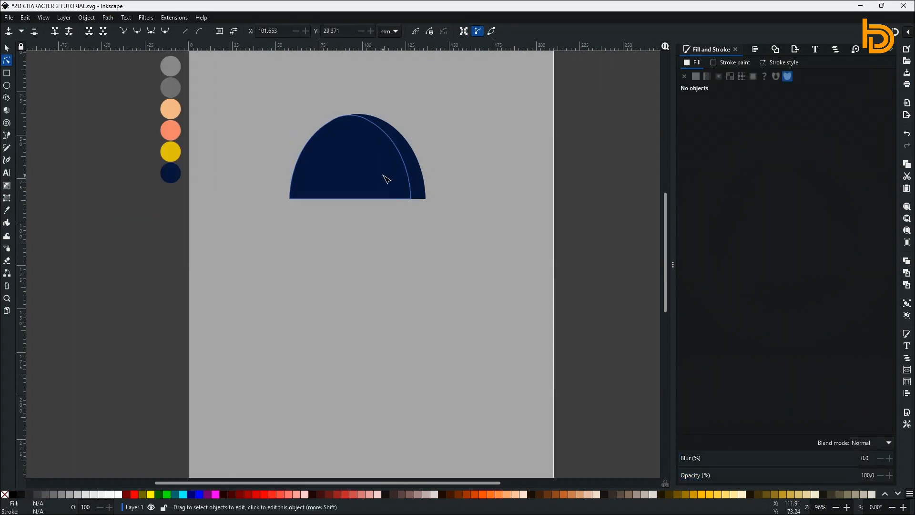
Simplify the path of the crescent piece on the right of the dome.
{"action": "left_click", "coordinate": [418, 177]}
{"action": "left_click", "coordinate": [108, 18]}
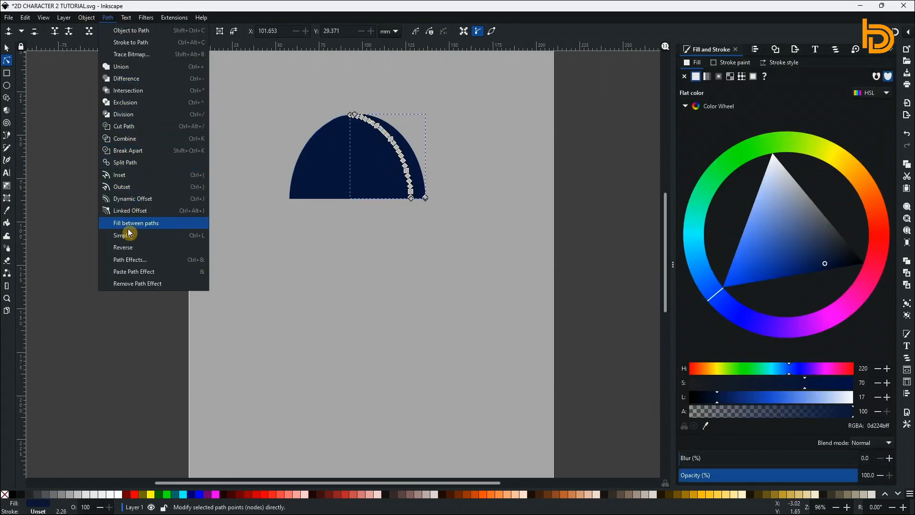
{"action": "left_click", "coordinate": [127, 231]}
{"action": "left_click", "coordinate": [127, 229]}
Fill the right crescent with the dark grey colour picked from the palette circles.
{"action": "left_click", "coordinate": [8, 48]}
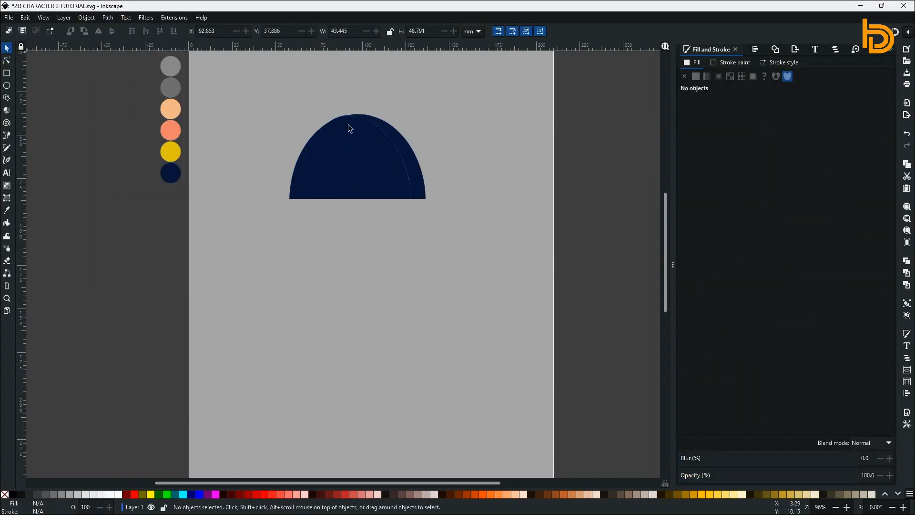
{"action": "left_click", "coordinate": [416, 162]}
{"action": "left_click", "coordinate": [9, 212]}
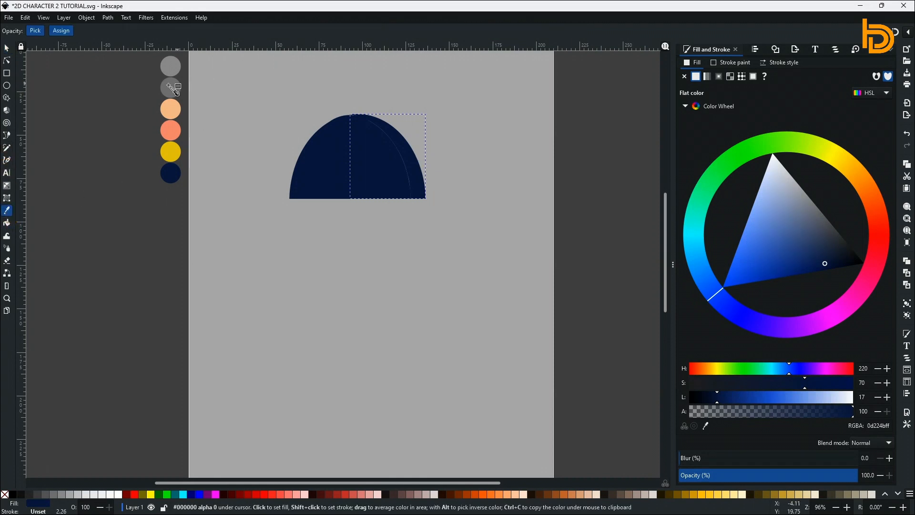
{"action": "left_click", "coordinate": [170, 87]}
Fill the large dome piece with the lighter grey 999999 picked from the palette circles.
{"action": "left_click", "coordinate": [7, 48]}
{"action": "left_click", "coordinate": [341, 161]}
{"action": "left_click", "coordinate": [7, 211]}
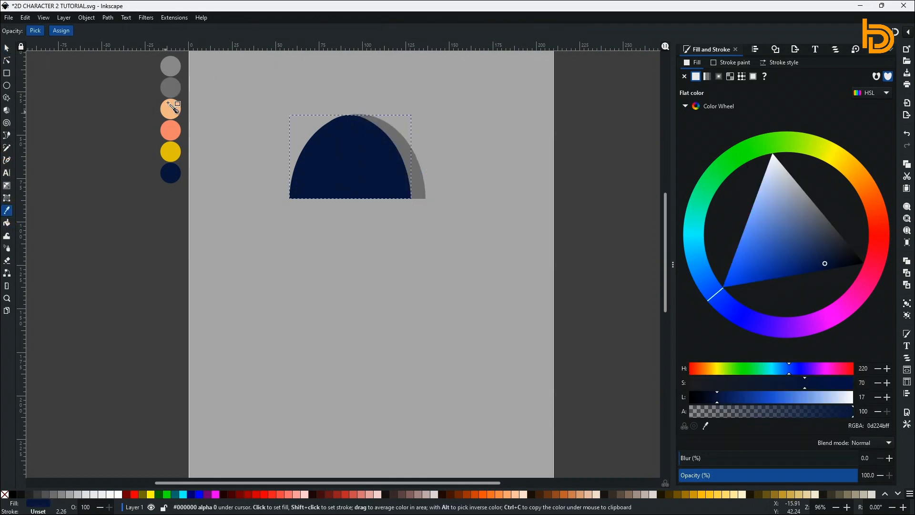
{"action": "left_click", "coordinate": [165, 72]}
Widen the light grey dome leftward to about 71.6 mm and the dark crescent to about 46.5 mm.
{"action": "left_click", "coordinate": [7, 48]}
{"action": "left_click", "coordinate": [296, 177]}
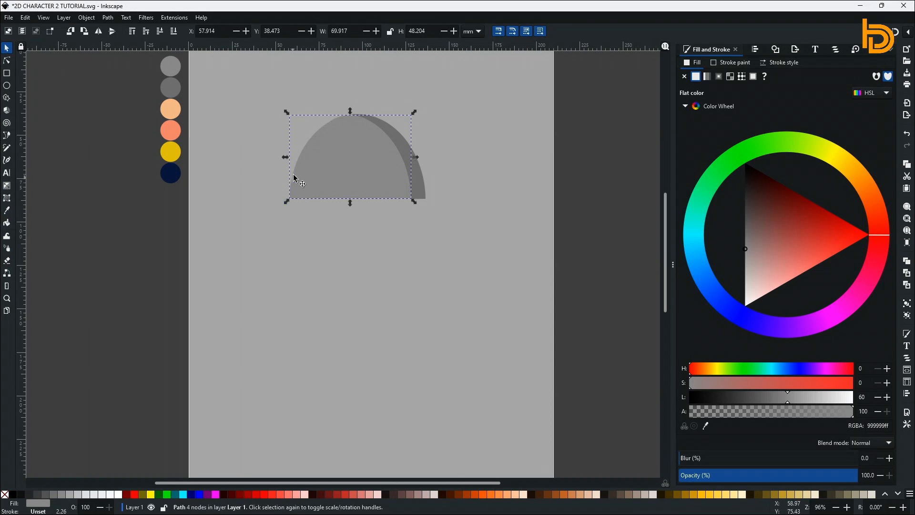
{"action": "left_click_drag", "start_coordinate": [285, 157], "coordinate": [282, 158]}
{"action": "left_click", "coordinate": [400, 234]}
{"action": "left_click", "coordinate": [380, 179]}
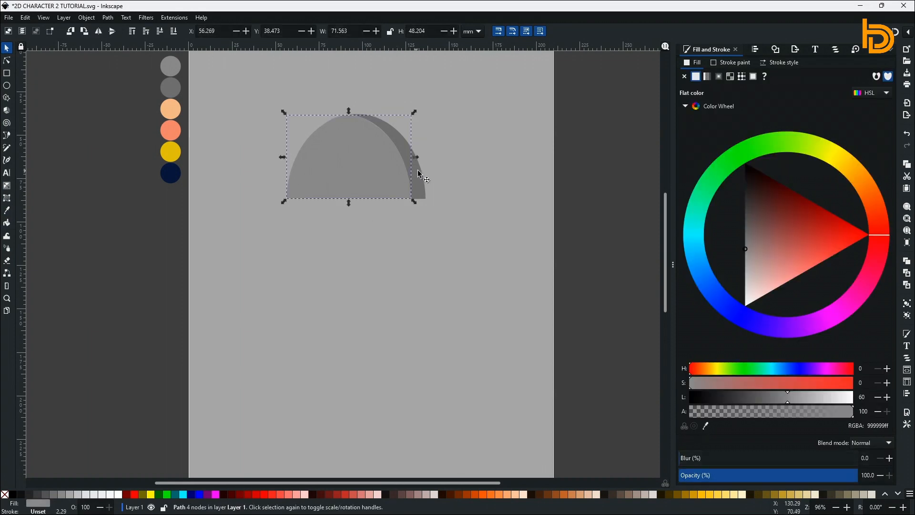
{"action": "left_click", "coordinate": [451, 249]}
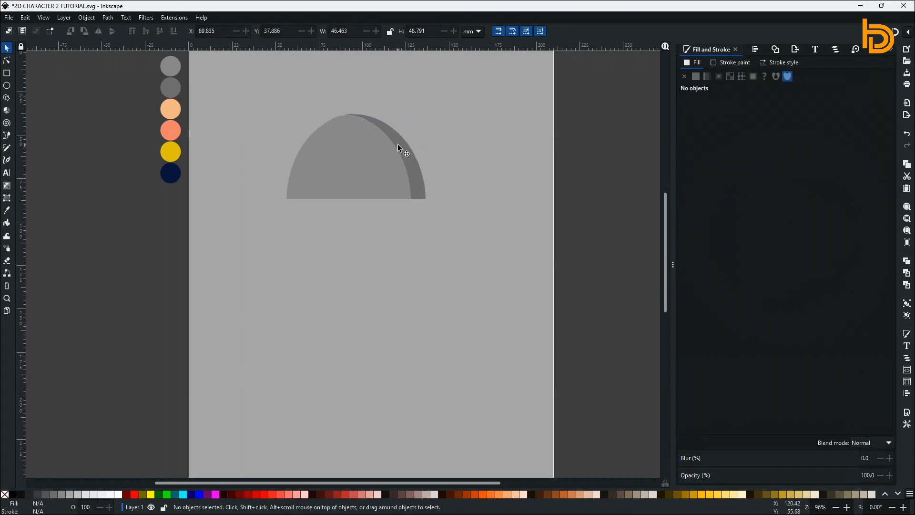
Stretch the light grey dome upward to about 49.6 mm high so that it overlaps the crescent's tip.
{"action": "left_click", "coordinate": [398, 147]}
{"action": "left_click", "coordinate": [346, 144]}
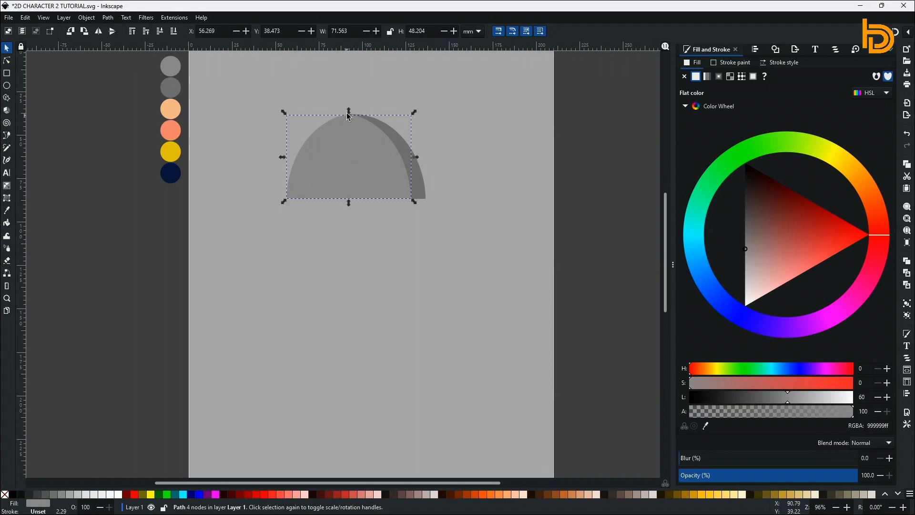
{"action": "left_click_drag", "start_coordinate": [349, 115], "coordinate": [347, 107]}
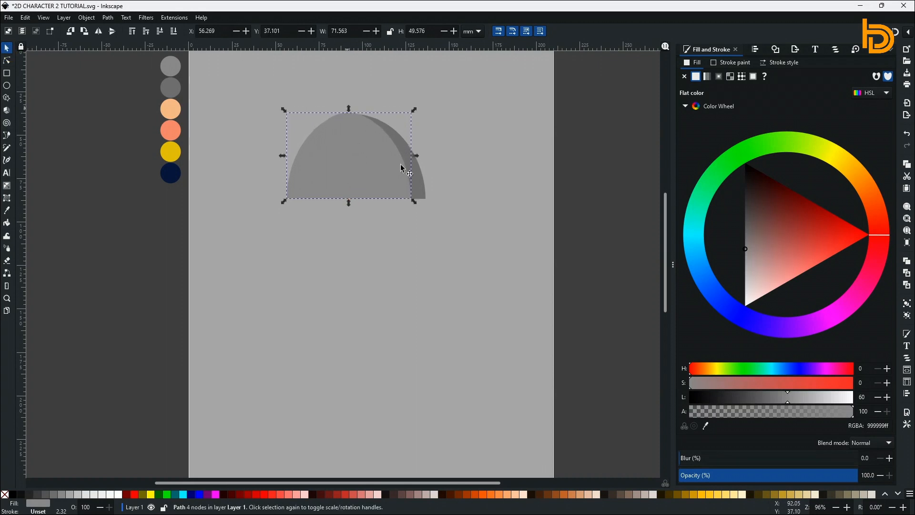
{"action": "left_click", "coordinate": [453, 246]}
Draw a rounded rectangle about 69 by 33 mm over the bottom edge of the grey dome for the face.
{"action": "left_click", "coordinate": [7, 73]}
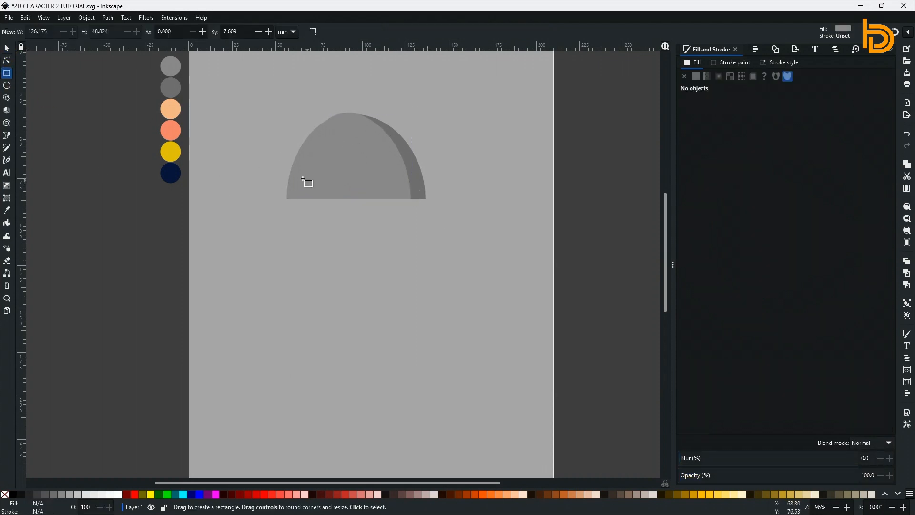
{"action": "left_click_drag", "start_coordinate": [300, 179], "coordinate": [420, 235]}
{"action": "left_click", "coordinate": [7, 49]}
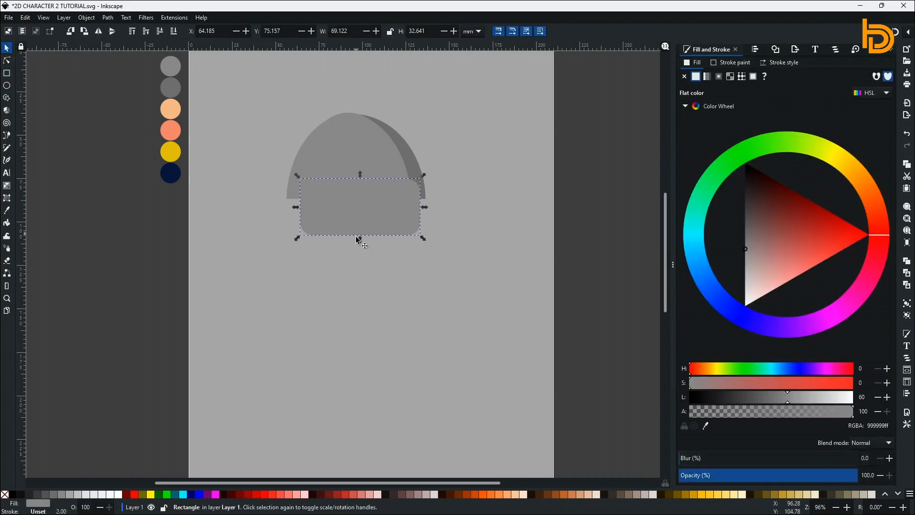
Enlarge the face rectangle to about 75 by 36.5 mm and round its corners fully.
{"action": "left_click_drag", "start_coordinate": [360, 240], "coordinate": [360, 246]}
{"action": "left_click_drag", "start_coordinate": [382, 215], "coordinate": [426, 215]}
{"action": "left_click", "coordinate": [7, 61]}
{"action": "left_click", "coordinate": [7, 49]}
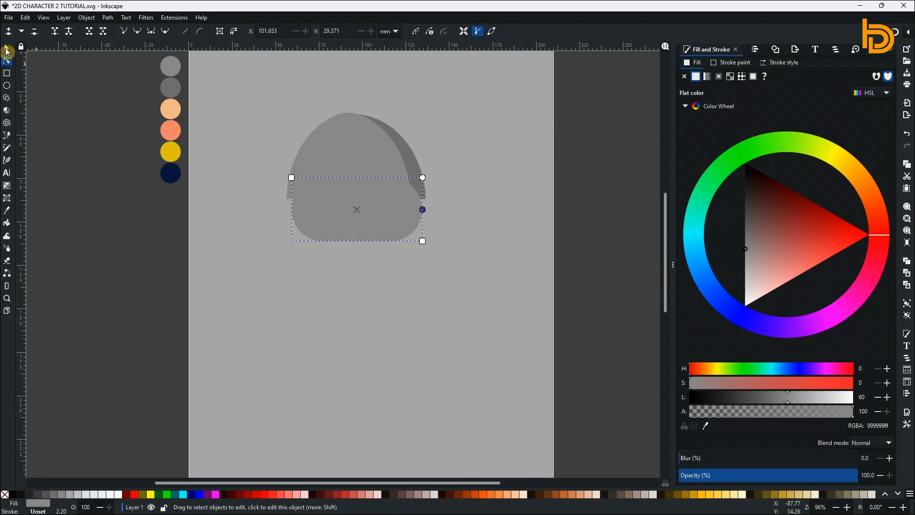
Fill the face shape with the light peach palette colour and shift it about 2 mm left and 1 mm down.
{"action": "left_click", "coordinate": [7, 210]}
{"action": "left_click", "coordinate": [165, 106]}
{"action": "key", "text": "s"}
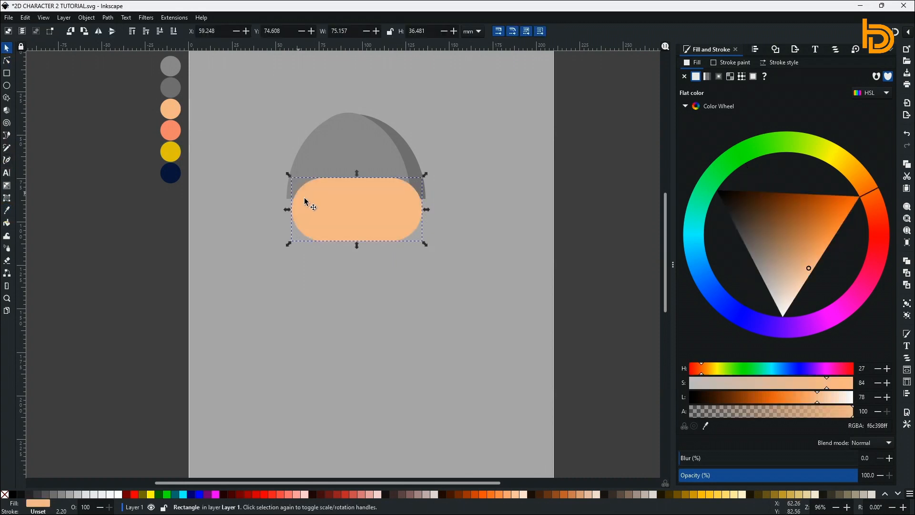
{"action": "left_click_drag", "start_coordinate": [348, 216], "coordinate": [344, 219]}
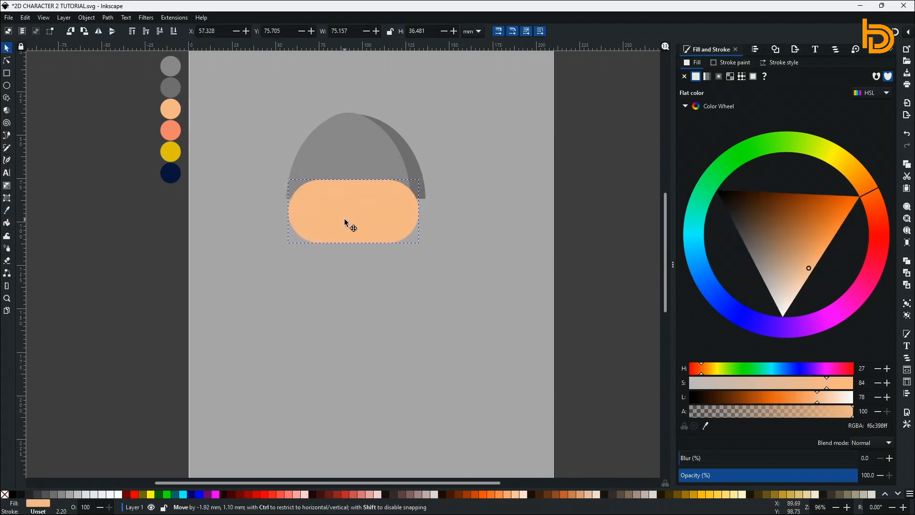
{"action": "left_click", "coordinate": [345, 218]}
Draw a thin horizontal strip about 77 by 9 mm across the upper part of the face.
{"action": "key", "text": "r"}
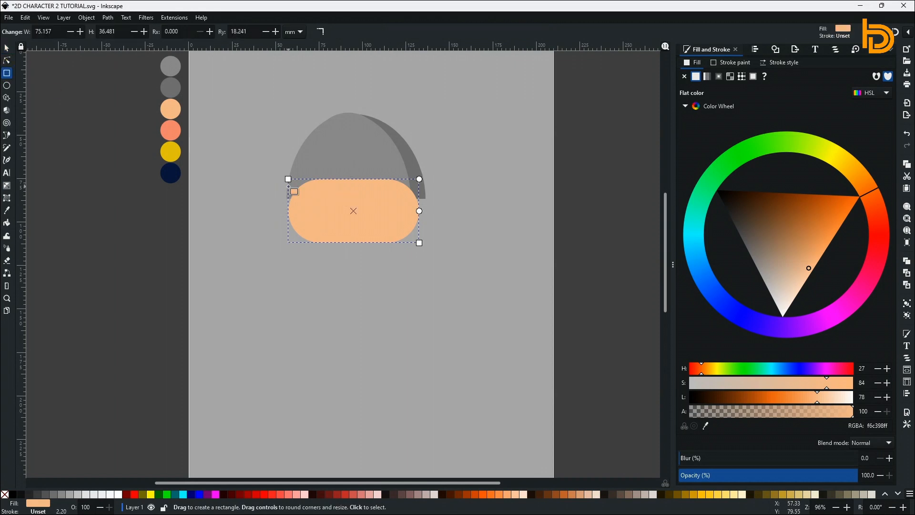
{"action": "left_click_drag", "start_coordinate": [290, 187], "coordinate": [422, 201]}
{"action": "key", "text": "s"}
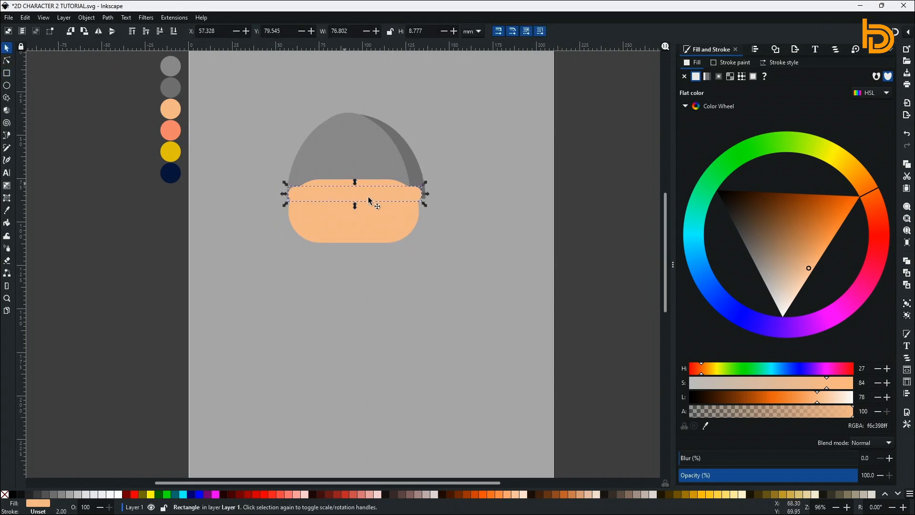
{"action": "left_click", "coordinate": [394, 230], "text": "shift"}
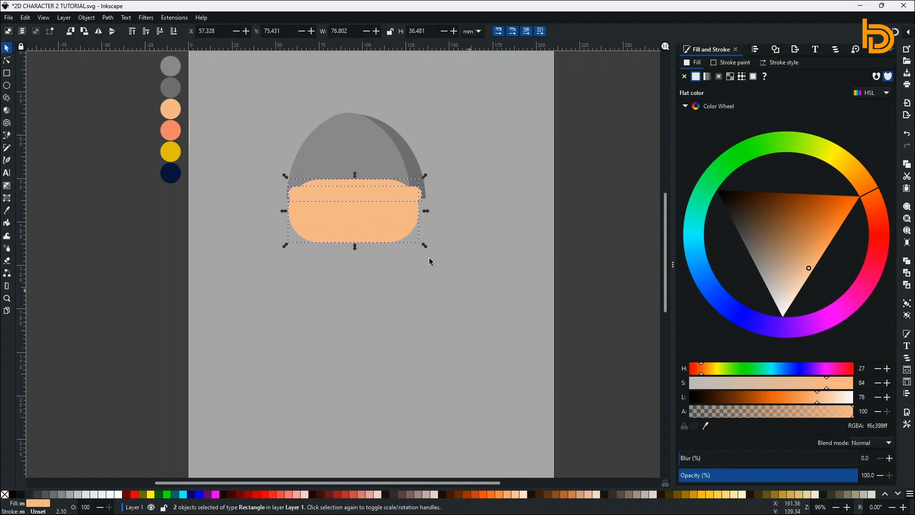
{"action": "left_click", "coordinate": [429, 261]}
Fill the thin strip with the coral colour picked from the palette circles.
{"action": "left_click", "coordinate": [381, 233]}
{"action": "left_click", "coordinate": [423, 196]}
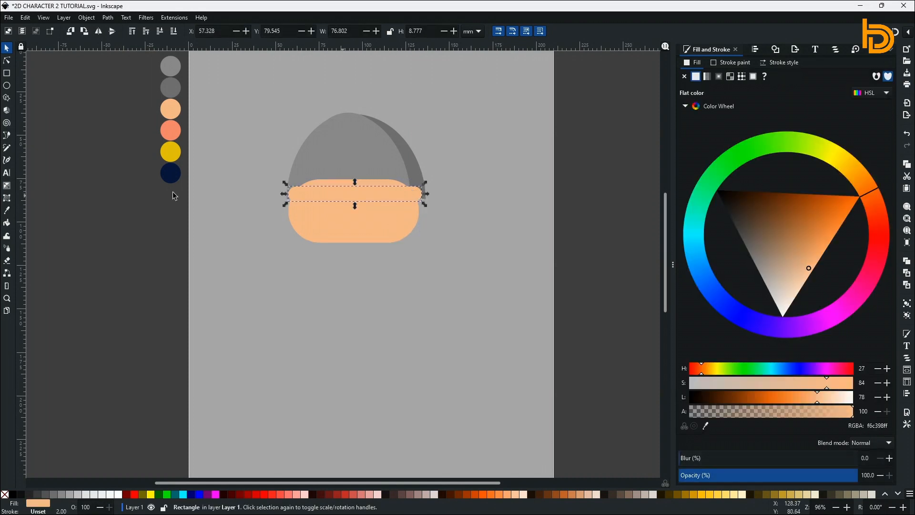
{"action": "left_click", "coordinate": [10, 210]}
{"action": "left_click", "coordinate": [176, 132]}
{"action": "key", "text": "s"}
Duplicate the peach face shape above the coral strip and use the duplicate to clip the strip to the face outline.
{"action": "left_click", "coordinate": [345, 225]}
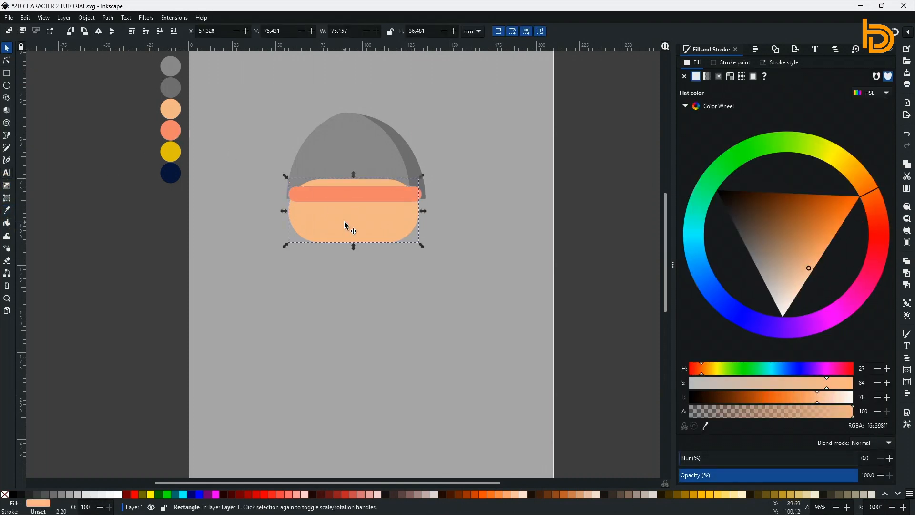
{"action": "key", "text": "Page_Up"}
{"action": "left_click", "coordinate": [420, 192], "text": "shift"}
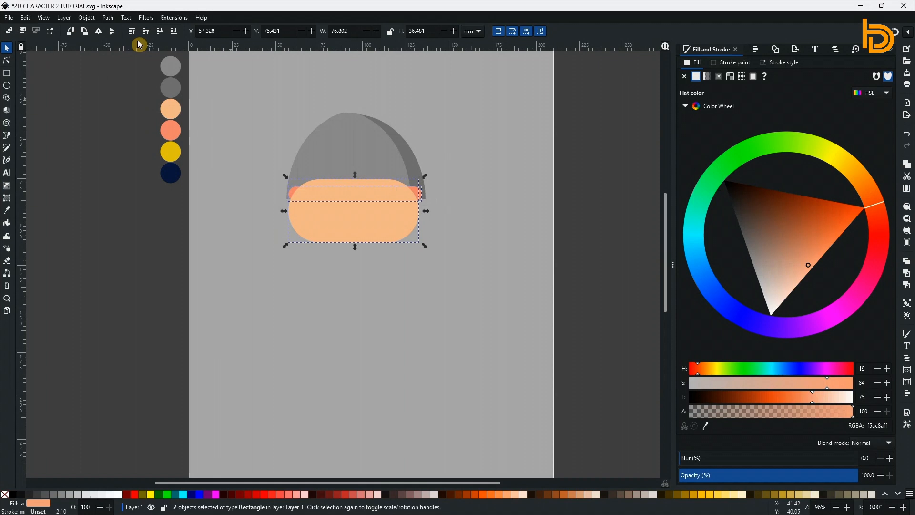
{"action": "left_click", "coordinate": [87, 18]}
{"action": "left_click", "coordinate": [235, 138]}
{"action": "left_click", "coordinate": [427, 309]}
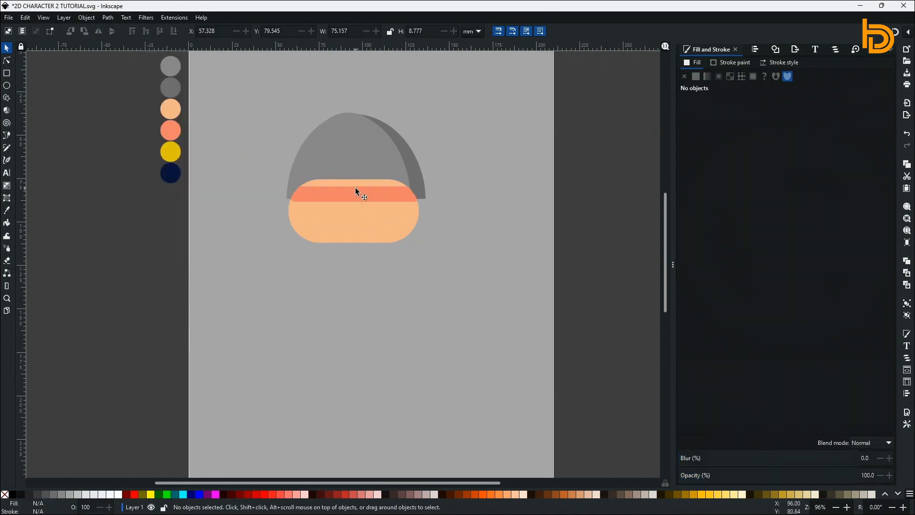
Group the peach face with its coral strip and lower the group behind the grey cap shapes.
{"action": "left_click", "coordinate": [355, 191]}
{"action": "left_click", "coordinate": [367, 185], "text": "shift"}
{"action": "key", "text": "ctrl+g"}
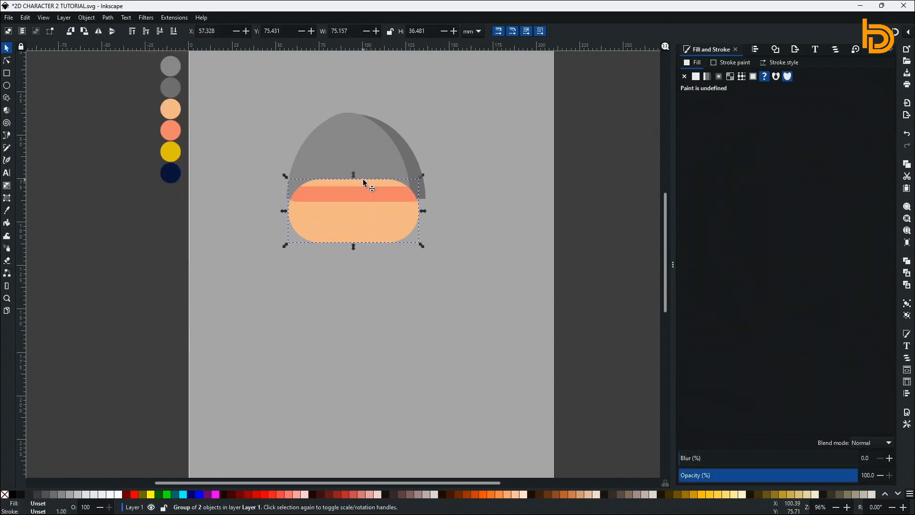
{"action": "left_click", "coordinate": [160, 31]}
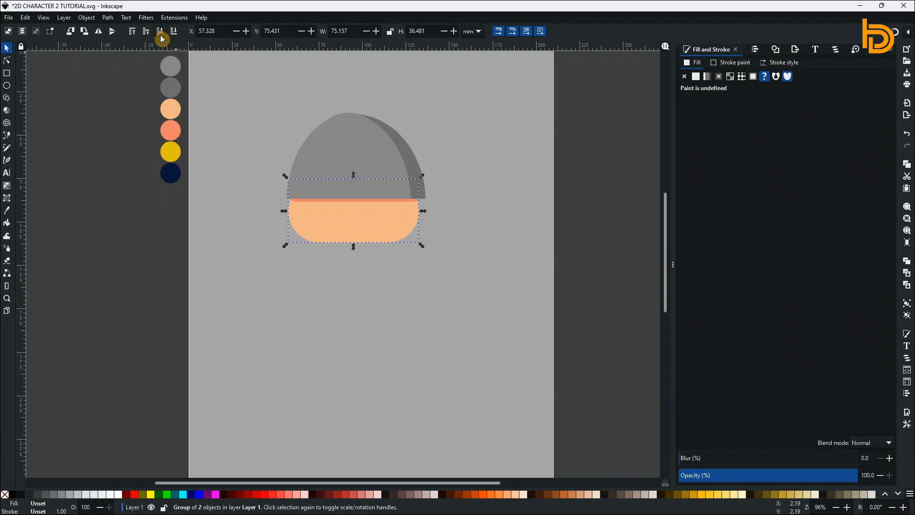
Adjust the face group's width to fit just inside the cap and centre it horizontally with the cap.
{"action": "left_click_drag", "start_coordinate": [423, 211], "coordinate": [427, 211]}
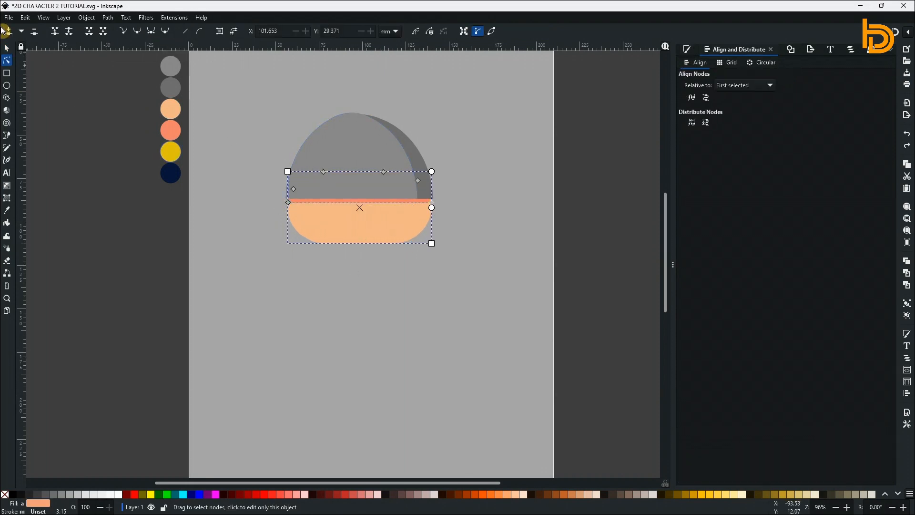
{"action": "left_click", "coordinate": [6, 48]}
{"action": "left_click_drag", "start_coordinate": [438, 207], "coordinate": [435, 207]}
{"action": "left_click", "coordinate": [398, 142], "text": "shift"}
{"action": "left_click", "coordinate": [721, 128]}
{"action": "key", "text": "Escape"}
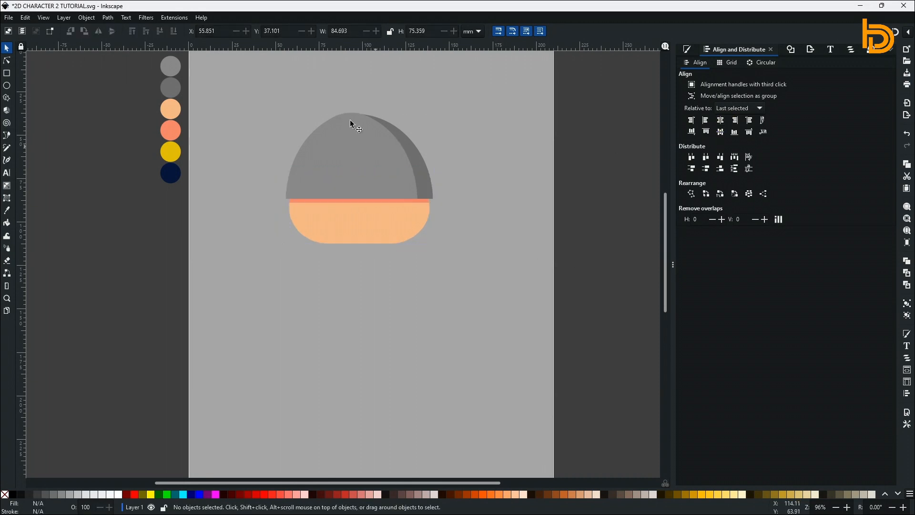
{"action": "key", "text": "n"}
{"action": "left_click", "coordinate": [378, 126]}
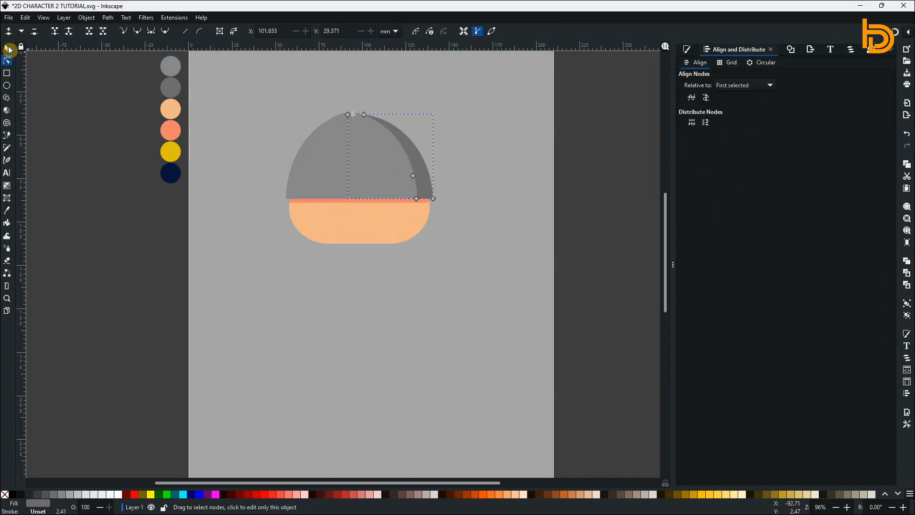
{"action": "left_click", "coordinate": [8, 48]}
{"action": "left_click_drag", "start_coordinate": [390, 111], "coordinate": [387, 113]}
{"action": "left_click", "coordinate": [301, 250]}
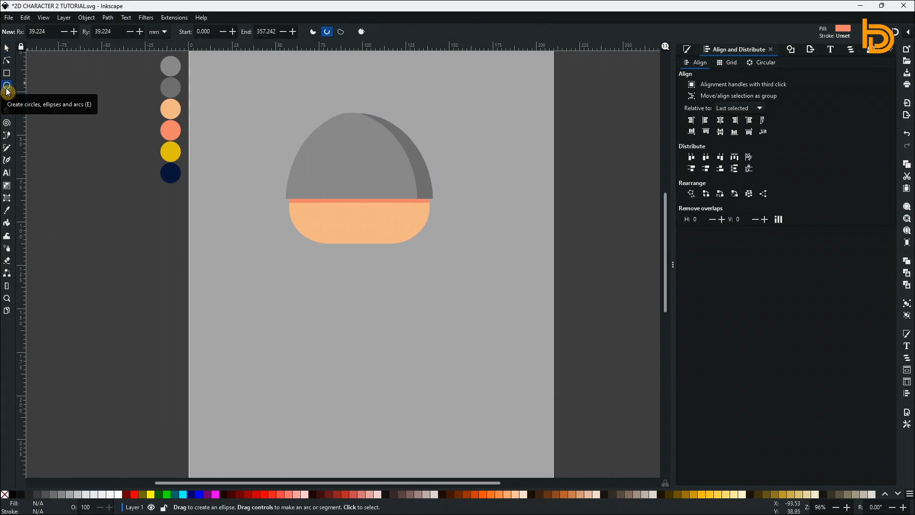
Draw a vertical coral rounded rectangle about 13 mm wide and 25 mm high across the cap's lower edge, right of centre.
{"action": "key", "text": "r"}
{"action": "mouse_move", "coordinate": [365, 177]}
{"action": "left_mouse_down"}
{"action": "mouse_move", "coordinate": [388, 207]}
{"action": "mouse_move", "coordinate": [387, 220]}
{"action": "left_mouse_up"}
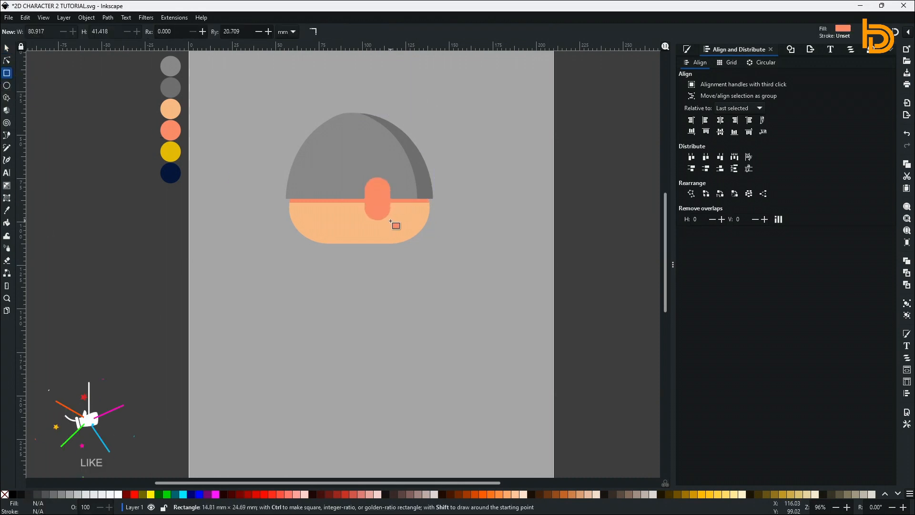
{"action": "left_click", "coordinate": [6, 61]}
{"action": "left_click", "coordinate": [469, 228]}
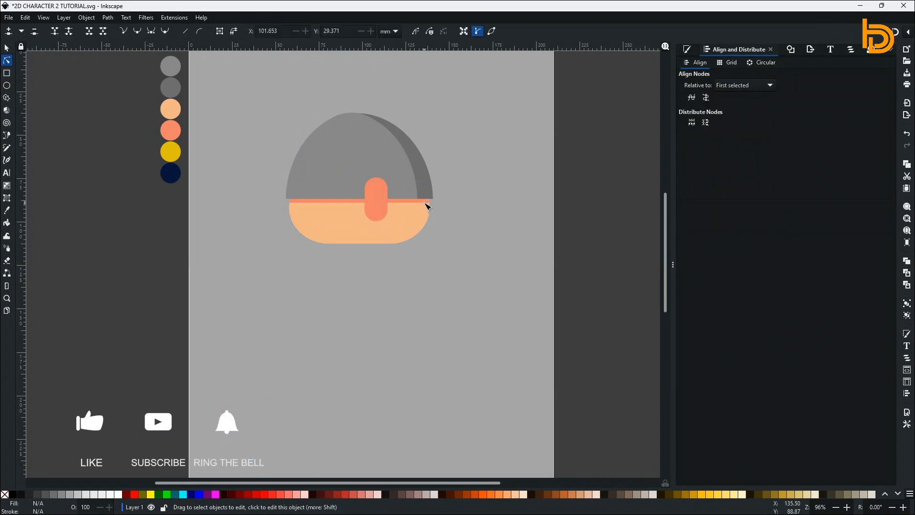
Stretch the face group downward to about 46 mm high.
{"action": "left_click", "coordinate": [391, 239]}
{"action": "left_click", "coordinate": [6, 49]}
{"action": "left_click_drag", "start_coordinate": [364, 252], "coordinate": [360, 257]}
{"action": "left_click", "coordinate": [103, 168]}
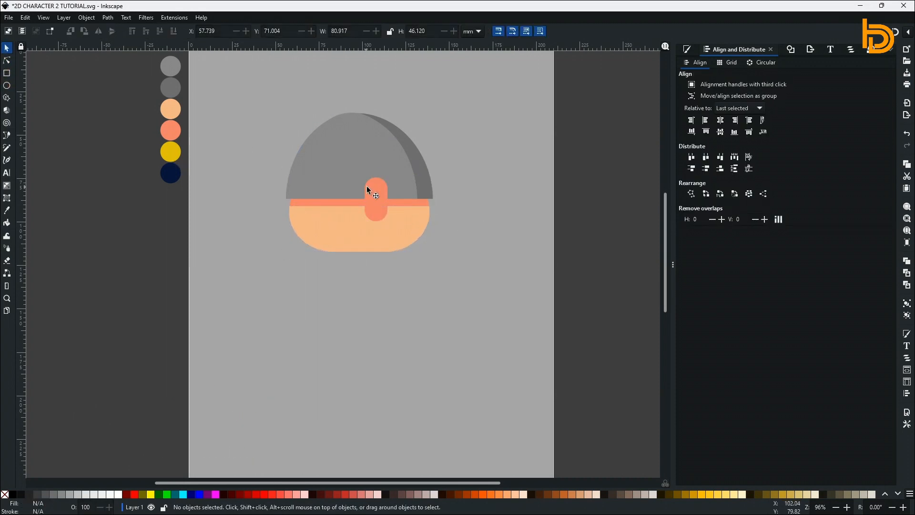
Fill the vertical rounded rectangle with the dark grey picked from the cap's shading.
{"action": "left_click", "coordinate": [368, 187]}
{"action": "left_click", "coordinate": [6, 210]}
{"action": "left_click", "coordinate": [419, 167]}
{"action": "key", "text": "s"}
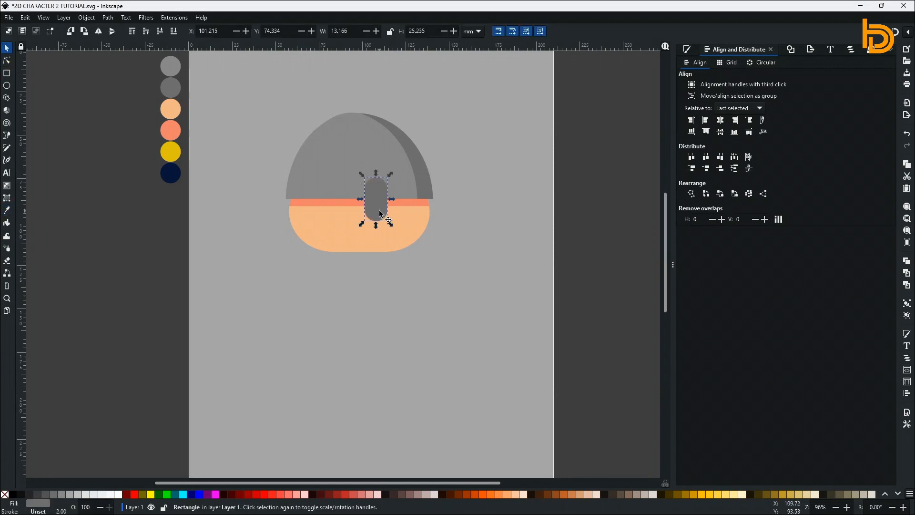
Paste a copy of the dark grey nose bar in place, shrink it to about 6 × 12 mm and fill it with 10% Gray.
{"action": "left_click", "coordinate": [25, 18]}
{"action": "left_click", "coordinate": [41, 78]}
{"action": "left_click", "coordinate": [26, 18]}
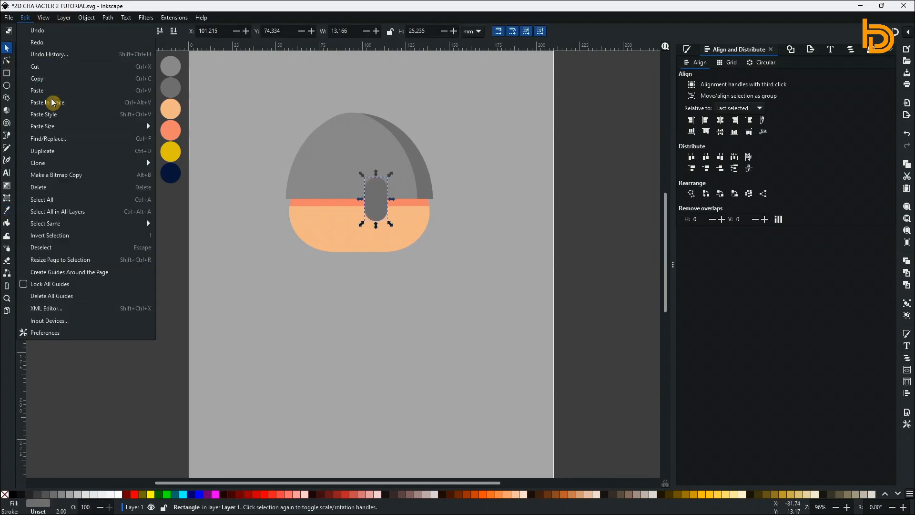
{"action": "left_click", "coordinate": [53, 102]}
{"action": "left_click_drag", "start_coordinate": [391, 223], "coordinate": [380, 205]}
{"action": "left_click_drag", "start_coordinate": [373, 189], "coordinate": [378, 198]}
{"action": "left_click", "coordinate": [93, 493]}
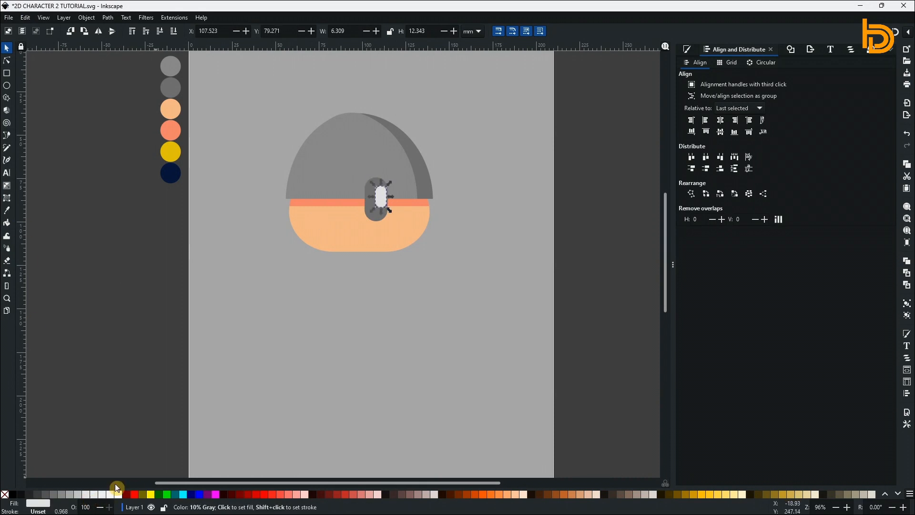
Stretch the light highlight to about 16 mm high and place it in the upper right part of the nose bar.
{"action": "left_click", "coordinate": [81, 181]}
{"action": "left_click", "coordinate": [382, 199]}
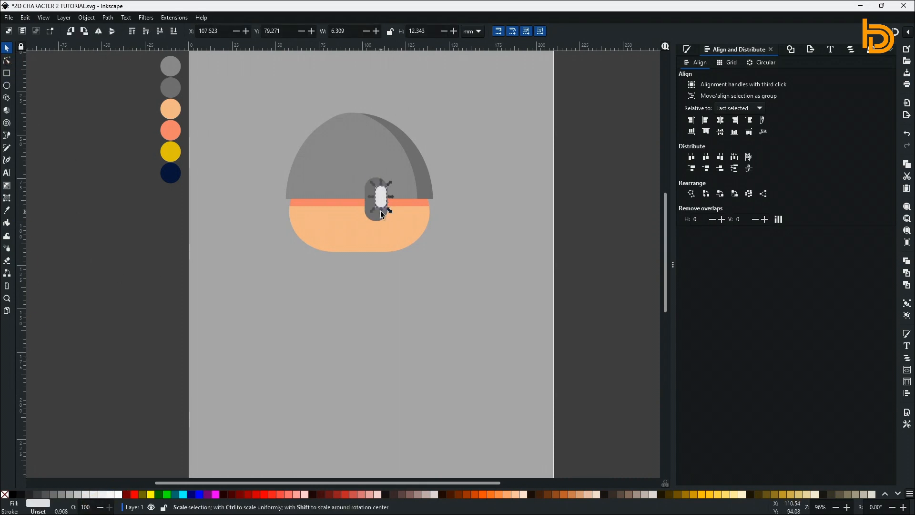
{"action": "left_click_drag", "start_coordinate": [381, 210], "coordinate": [380, 194]}
{"action": "left_click", "coordinate": [591, 267]}
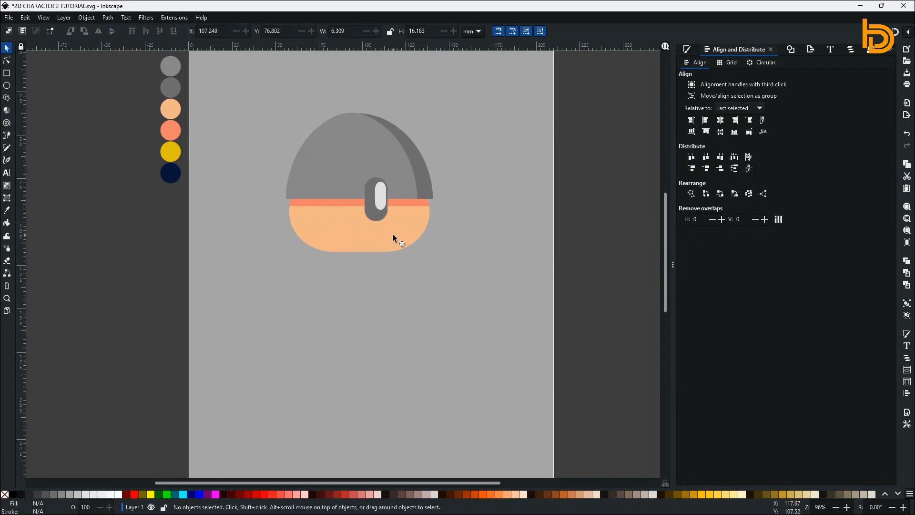
Move the face group up slightly and extend the dark grey nose bar's lower end a little downward.
{"action": "left_click", "coordinate": [393, 234]}
{"action": "left_click_drag", "start_coordinate": [392, 234], "coordinate": [392, 230]}
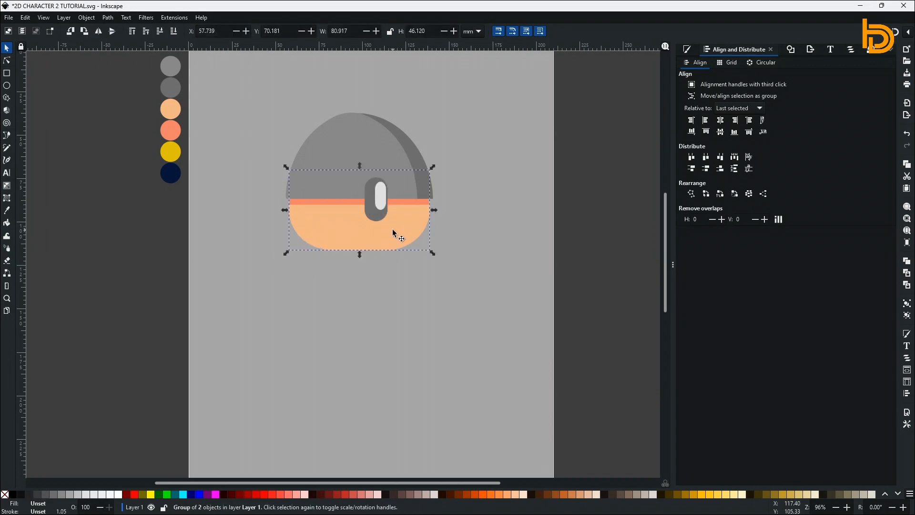
{"action": "left_click", "coordinate": [372, 210]}
{"action": "left_click", "coordinate": [380, 199], "text": "shift"}
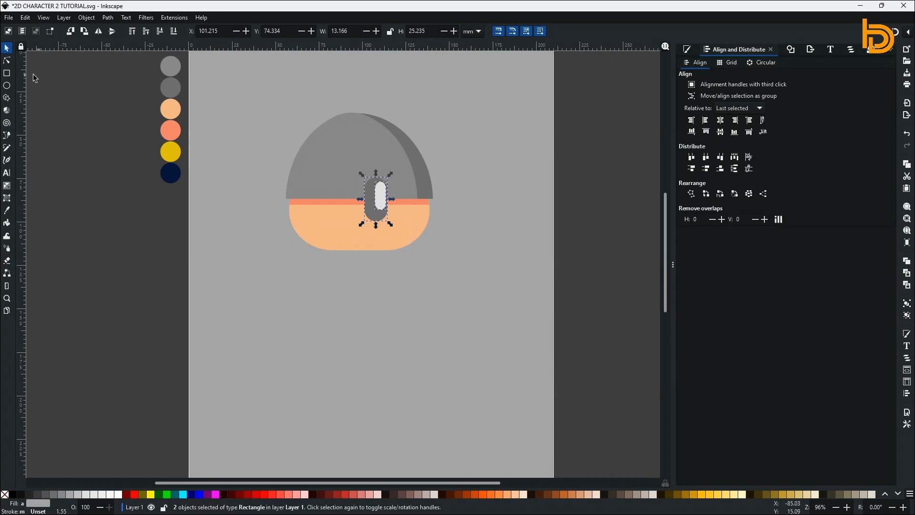
{"action": "key", "text": "n"}
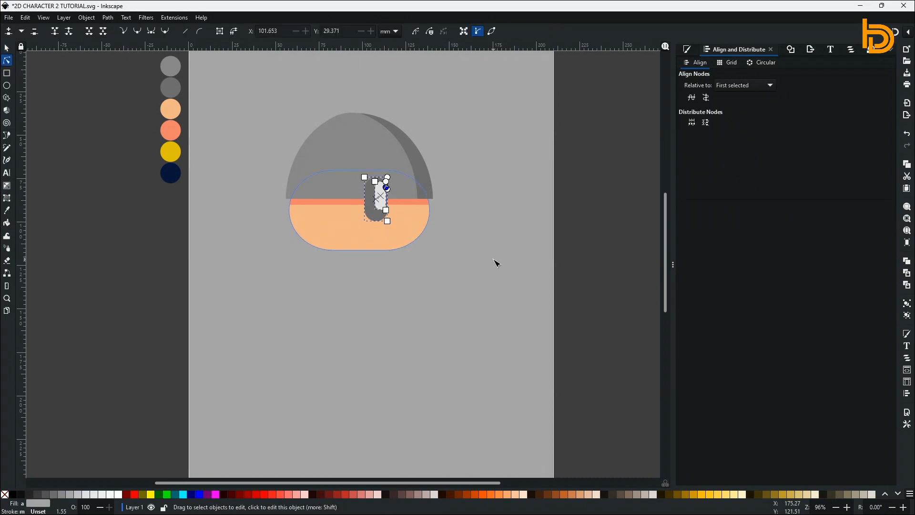
{"action": "left_click", "coordinate": [494, 262]}
{"action": "left_click", "coordinate": [8, 49]}
{"action": "left_click", "coordinate": [376, 218]}
{"action": "left_click_drag", "start_coordinate": [376, 225], "coordinate": [376, 229]}
{"action": "left_click", "coordinate": [526, 292]}
Draw a black circle about 5.5 mm in diameter and place it on the face left of the nose bar as an eye.
{"action": "left_click", "coordinate": [7, 85]}
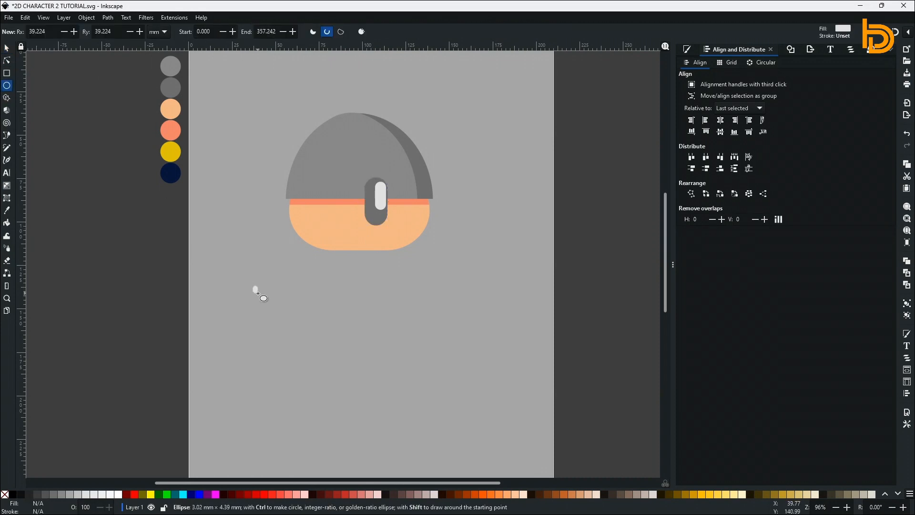
{"action": "left_click", "coordinate": [13, 495]}
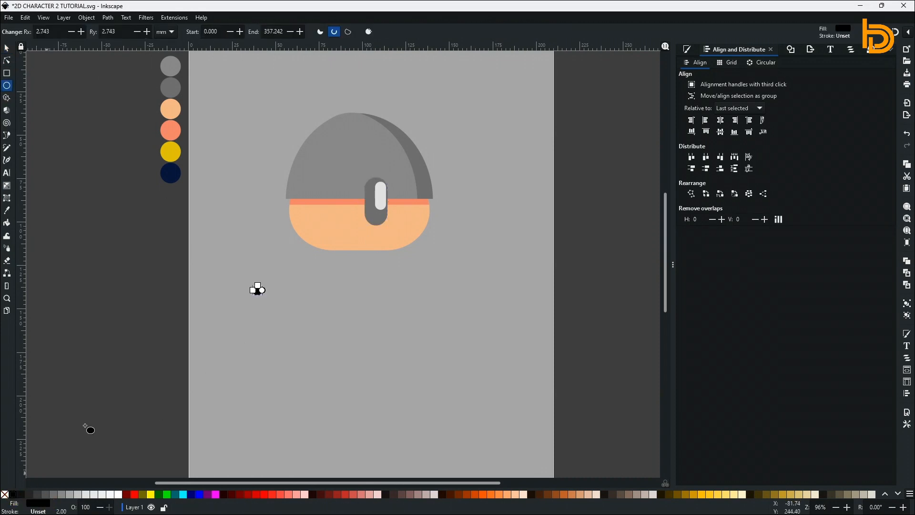
{"action": "left_click", "coordinate": [6, 49]}
{"action": "left_click_drag", "start_coordinate": [264, 289], "coordinate": [352, 209]}
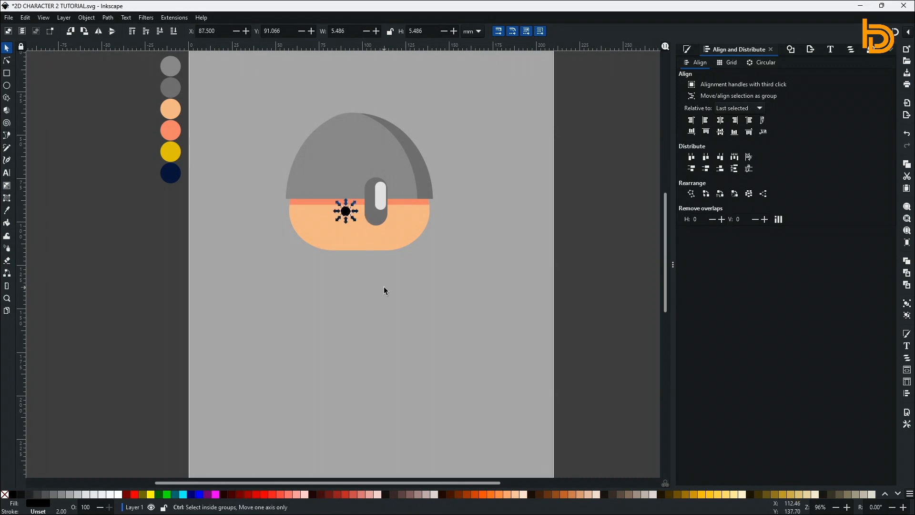
Move a copy of the black eye horizontally about 34 mm to the right, onto the other side of the nose bar.
{"action": "key", "text": "shift+Right"}
{"action": "key", "text": "shift+Right"}
{"action": "key", "text": "shift+Right"}
{"action": "key", "text": "shift+Right"}
{"action": "key", "text": "shift+Right"}
{"action": "key", "text": "shift+Right"}
{"action": "key", "text": "Right"}
{"action": "key", "text": "Right"}
{"action": "key", "text": "Right"}
{"action": "key", "text": "Right"}
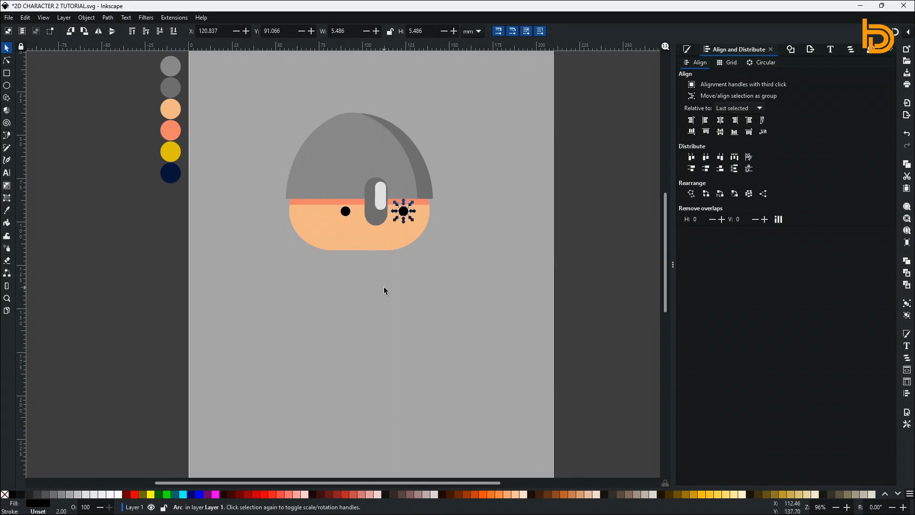
{"action": "left_click", "coordinate": [425, 298]}
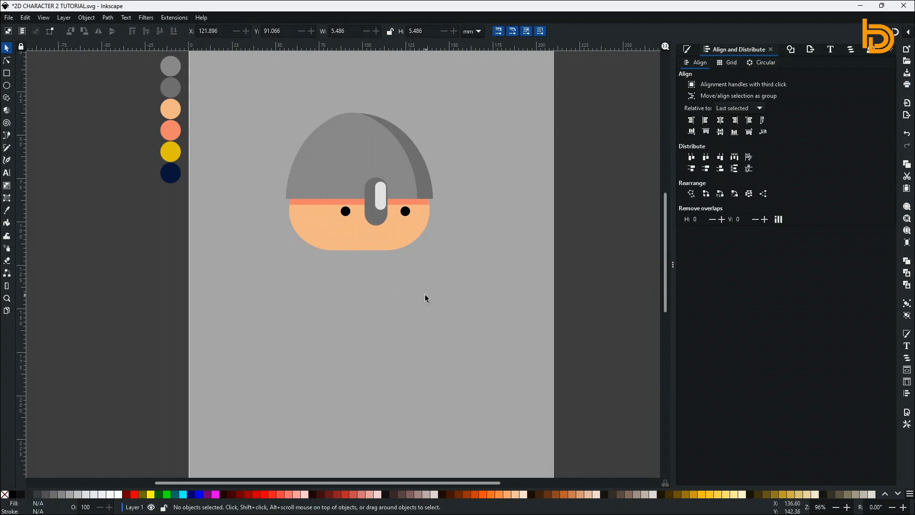
Draw a black rounded rectangle about 52 × 18 mm and position it over the chin as a beard.
{"action": "left_click", "coordinate": [5, 74]}
{"action": "left_click_drag", "start_coordinate": [329, 239], "coordinate": [420, 267]}
{"action": "left_click", "coordinate": [6, 60]}
{"action": "left_click", "coordinate": [7, 48]}
{"action": "left_click_drag", "start_coordinate": [381, 244], "coordinate": [382, 238]}
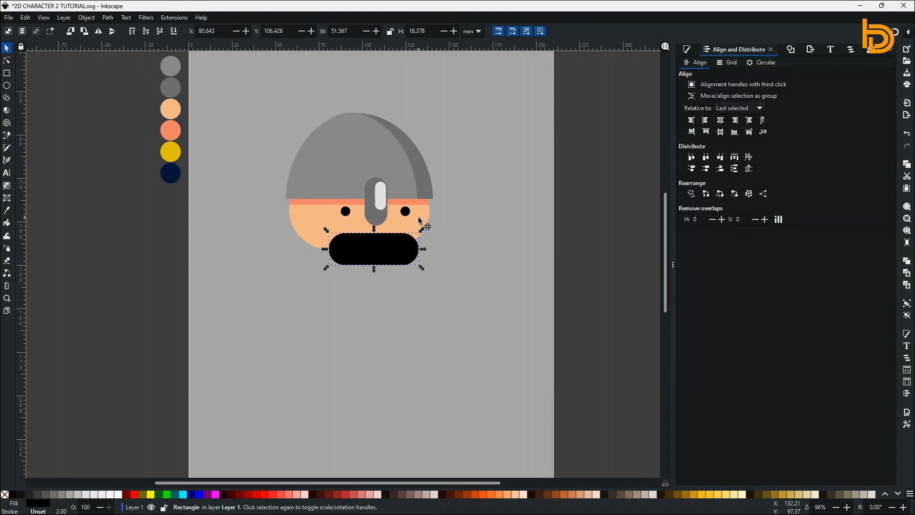
Stretch the face group slightly upward, and group the two eyes and raise them about 2.6 mm.
{"action": "left_click", "coordinate": [420, 222]}
{"action": "left_click_drag", "start_coordinate": [359, 165], "coordinate": [359, 164]}
{"action": "left_click", "coordinate": [346, 211]}
{"action": "left_click", "coordinate": [405, 212], "text": "shift"}
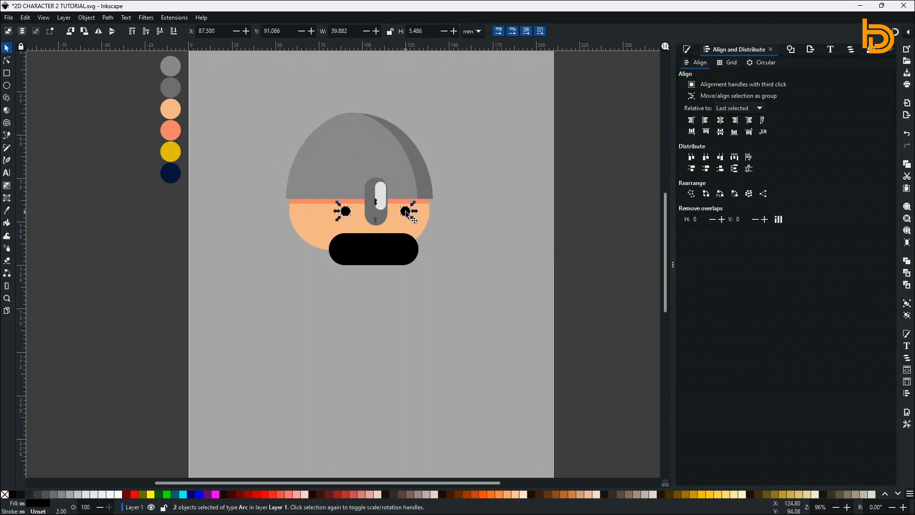
{"action": "key", "text": "ctrl+g"}
{"action": "key", "text": "Up"}
{"action": "key", "text": "Up"}
{"action": "key", "text": "Up"}
{"action": "key", "text": "Up"}
{"action": "key", "text": "Up"}
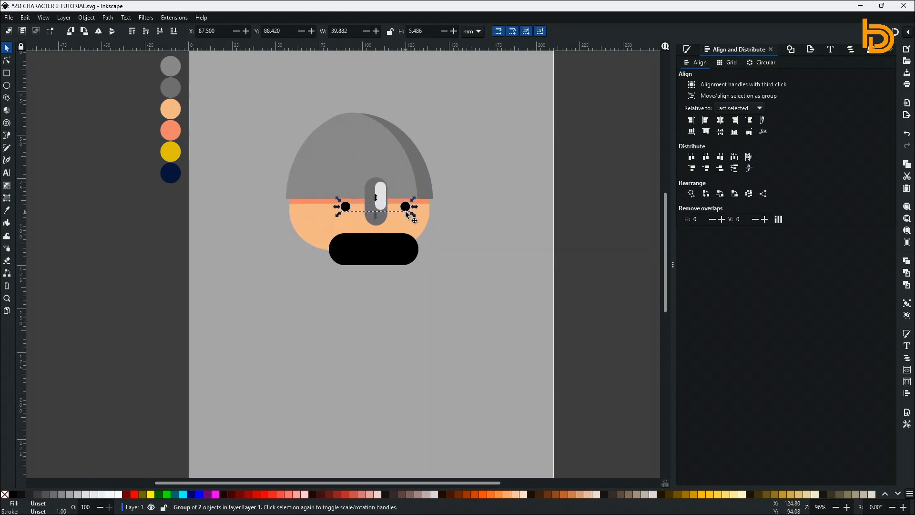
Move the black beard up slightly and narrow it from its left side.
{"action": "left_click", "coordinate": [392, 253]}
{"action": "left_click_drag", "start_coordinate": [390, 250], "coordinate": [390, 247]}
{"action": "left_click_drag", "start_coordinate": [325, 246], "coordinate": [335, 246]}
Shrink a copy of the beard into a mouth about 18 × 5.5 mm, filled with the palette's peach and centred in the beard.
{"action": "left_click_drag", "start_coordinate": [390, 246], "coordinate": [412, 259]}
{"action": "left_click", "coordinate": [6, 210]}
{"action": "left_click", "coordinate": [170, 109]}
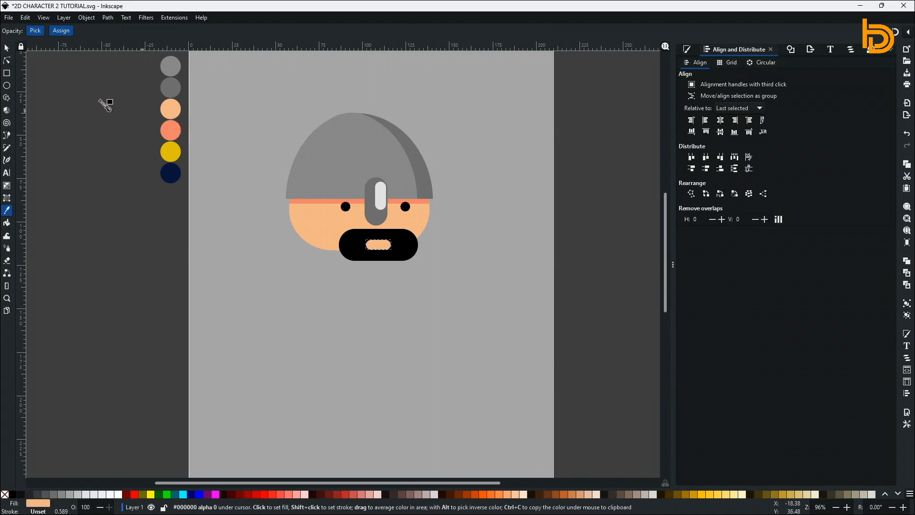
{"action": "left_click", "coordinate": [7, 48]}
{"action": "mouse_move", "coordinate": [379, 256]}
{"action": "left_mouse_down"}
{"action": "mouse_move", "coordinate": [399, 238]}
{"action": "mouse_move", "coordinate": [389, 247]}
{"action": "left_mouse_up"}
{"action": "left_click", "coordinate": [450, 299]}
{"action": "left_click", "coordinate": [389, 244]}
{"action": "left_click", "coordinate": [469, 312]}
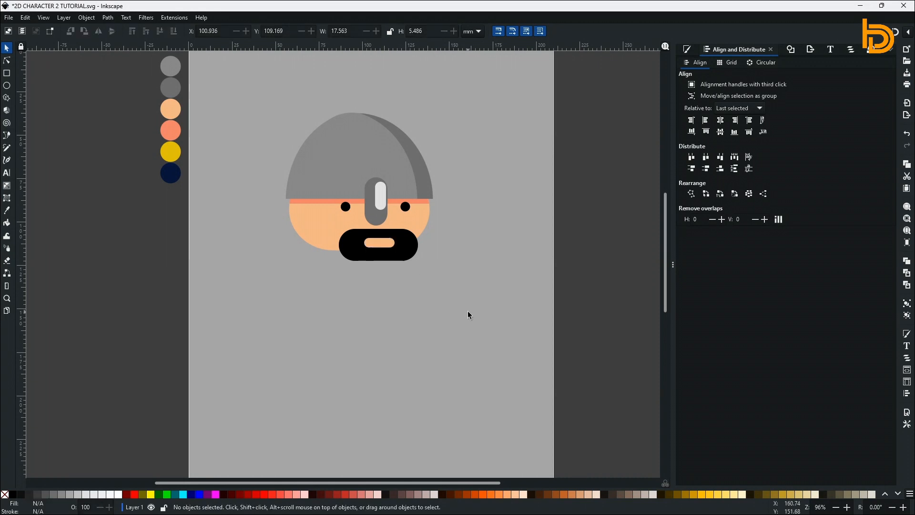
Move the grey cap group down about 1 mm over the face.
{"action": "left_click", "coordinate": [361, 146]}
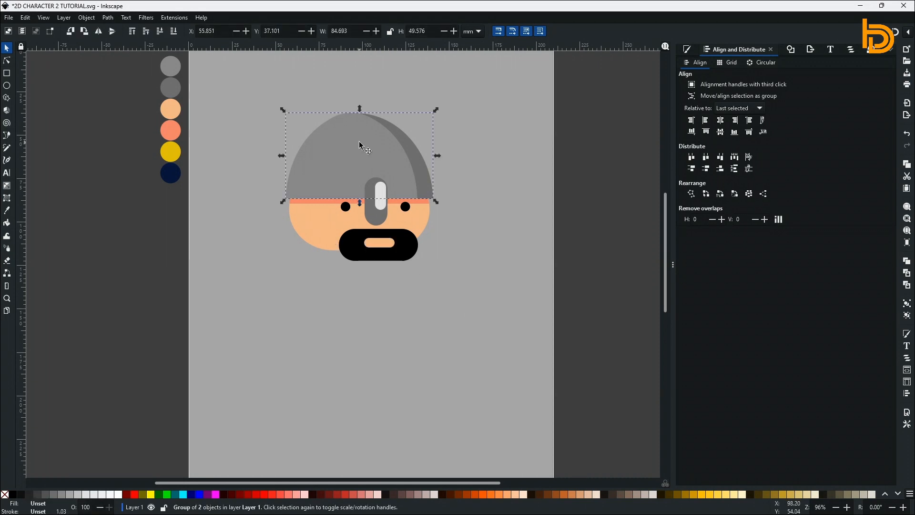
{"action": "key", "text": "Down"}
{"action": "key", "text": "Down"}
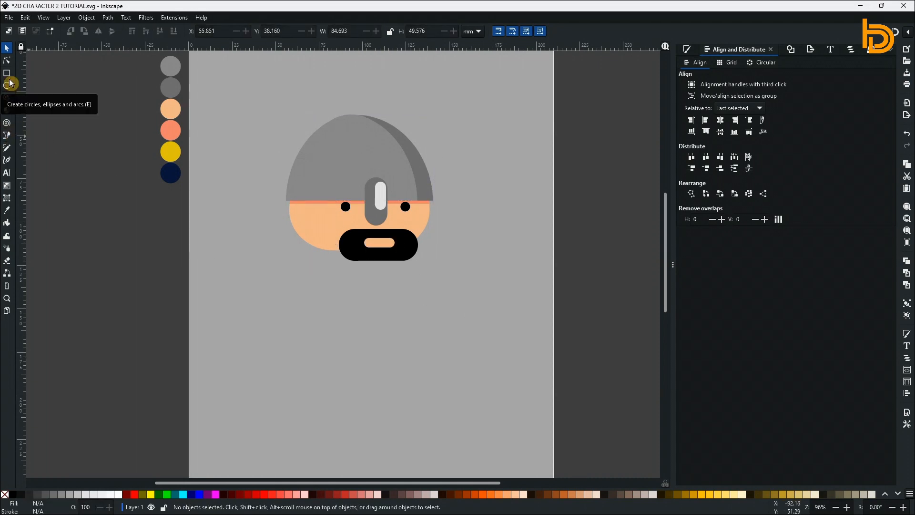
Draw a fully rounded horizontal bar about 43 × 15 mm below the head and fill it with the palette's darker grey.
{"action": "left_click", "coordinate": [7, 73]}
{"action": "left_click_drag", "start_coordinate": [370, 315], "coordinate": [453, 348]}
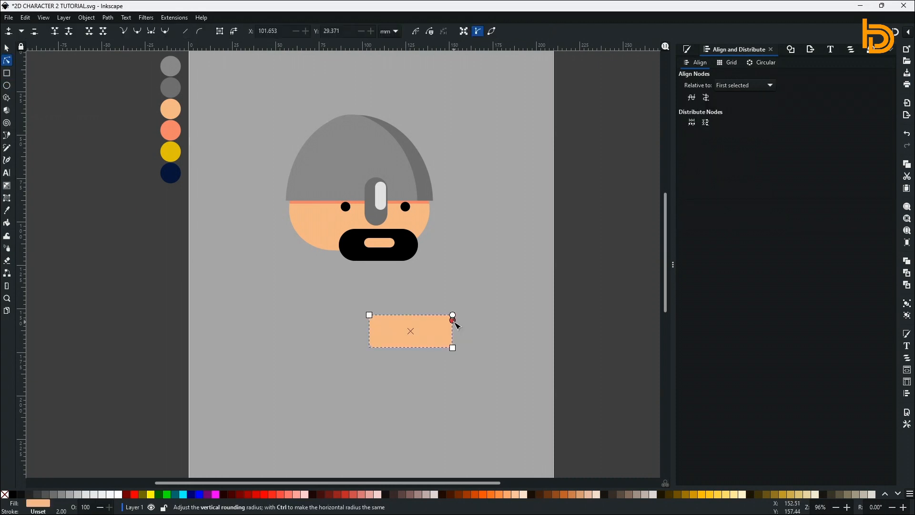
{"action": "left_click_drag", "start_coordinate": [453, 316], "coordinate": [450, 347]}
{"action": "key", "text": "s"}
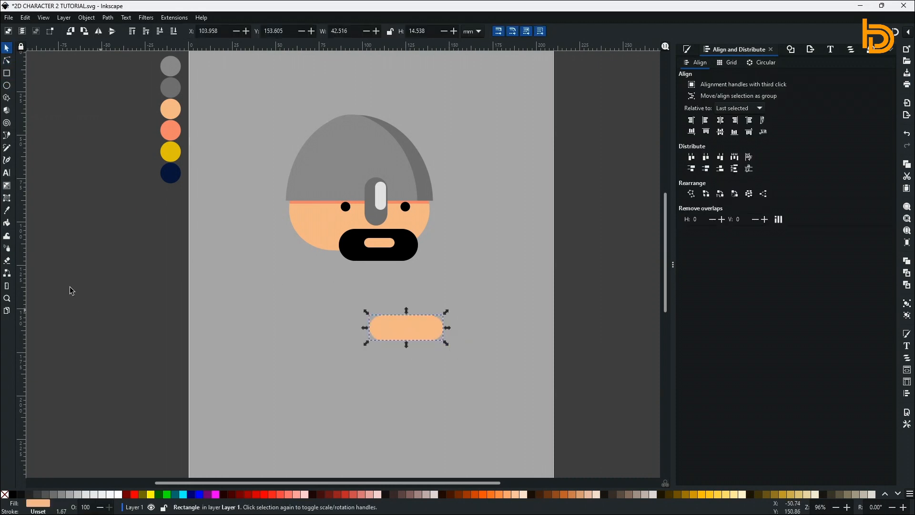
{"action": "left_click", "coordinate": [6, 211]}
{"action": "left_click", "coordinate": [174, 89]}
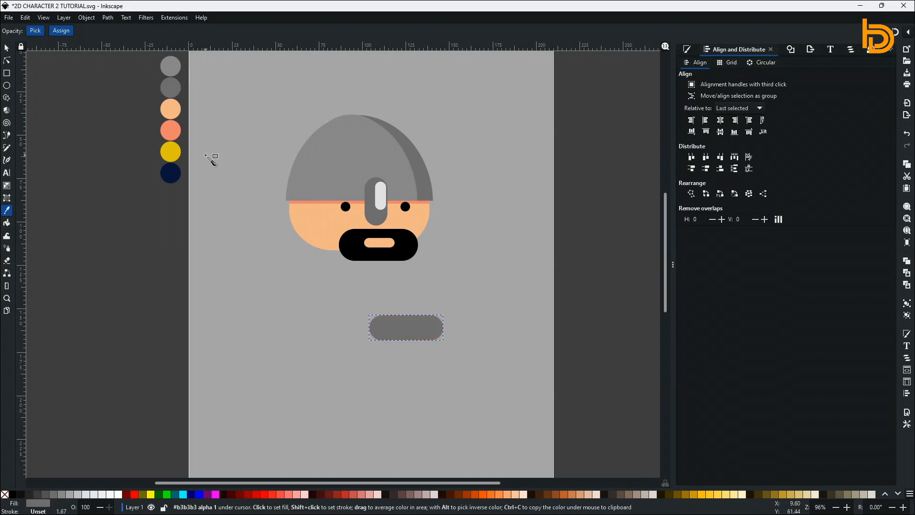
{"action": "left_click", "coordinate": [7, 47]}
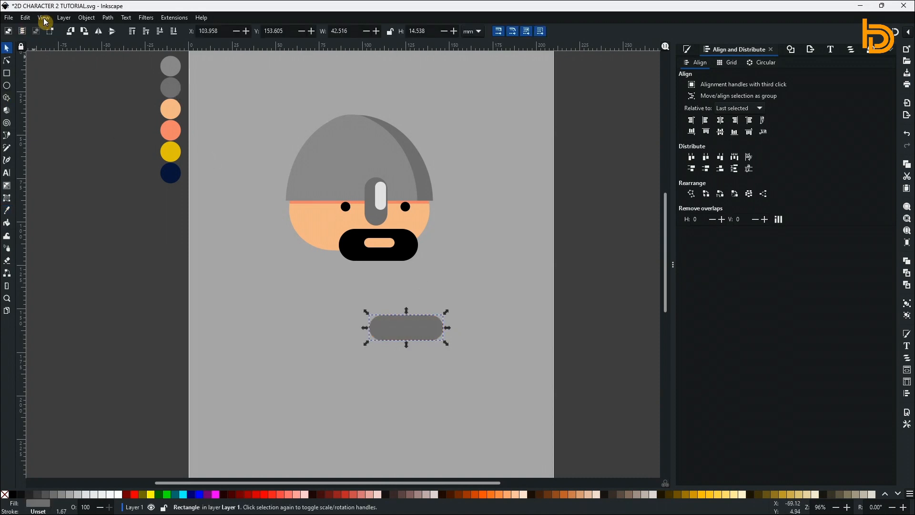
Paste a copy of the grey bar, rotate it 90° clockwise and place it to the right of the original, which is lengthened.
{"action": "left_click", "coordinate": [25, 17]}
{"action": "left_click", "coordinate": [41, 100]}
{"action": "left_click", "coordinate": [84, 31]}
{"action": "left_click_drag", "start_coordinate": [407, 327], "coordinate": [458, 328]}
{"action": "left_click", "coordinate": [429, 328]}
{"action": "left_click", "coordinate": [496, 329]}
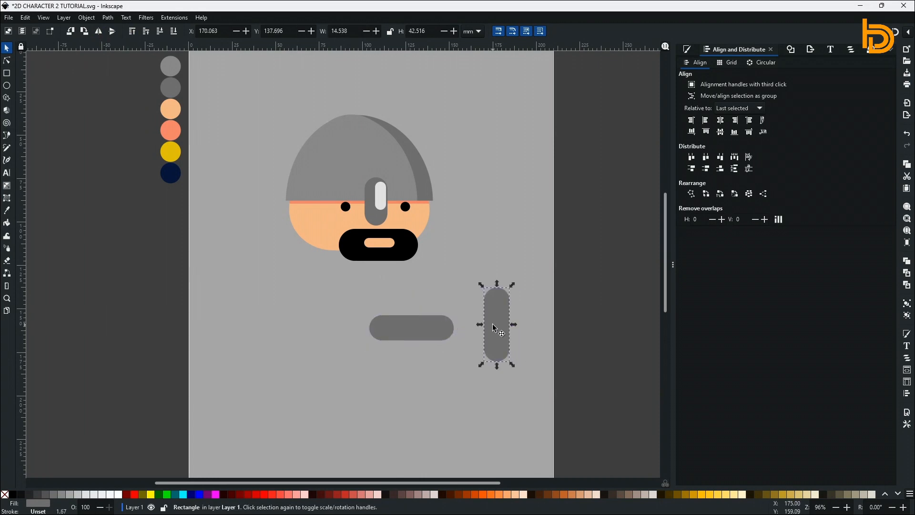
Paste a copy of the vertical grey bar in place, enlarge it to about 25 × 51 mm and fill it white.
{"action": "left_click", "coordinate": [26, 17]}
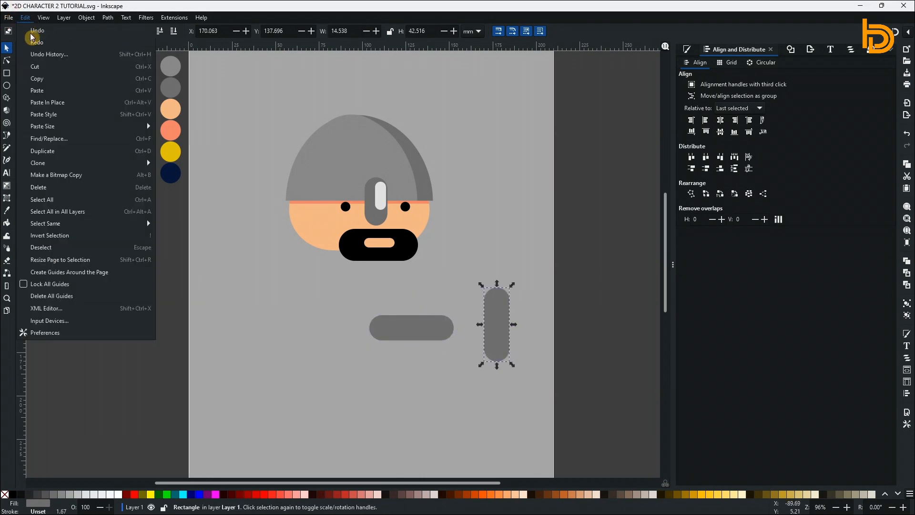
{"action": "left_click", "coordinate": [43, 101]}
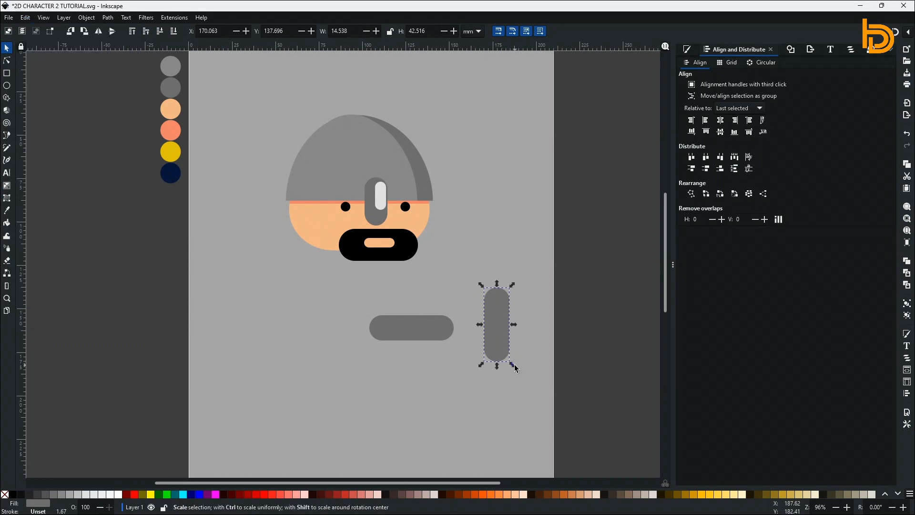
{"action": "left_click_drag", "start_coordinate": [512, 364], "coordinate": [531, 380]}
{"action": "left_click", "coordinate": [119, 496]}
Lengthen the white rounded shape downward and position it over the vertical grey bar, leaving only a sliver of the upper left edge uncovered.
{"action": "left_click_drag", "start_coordinate": [517, 301], "coordinate": [517, 311]}
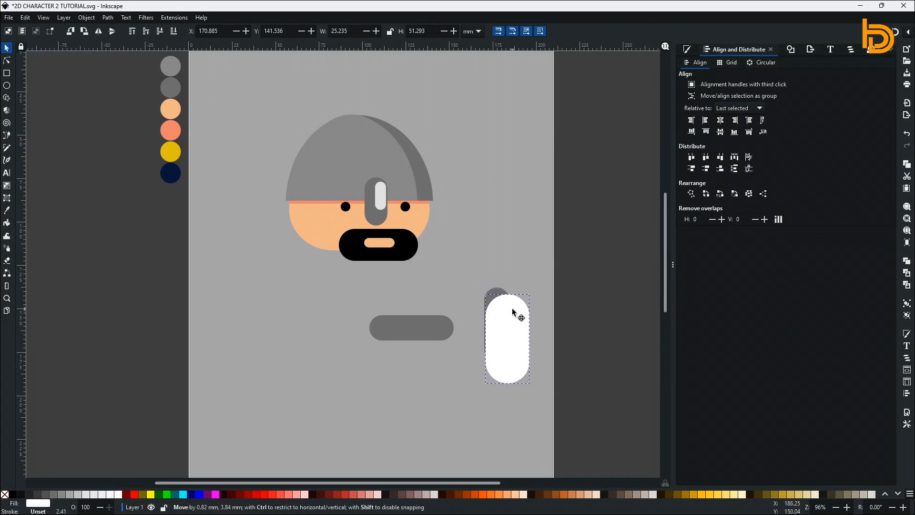
{"action": "left_click_drag", "start_coordinate": [505, 390], "coordinate": [505, 406]}
{"action": "left_click_drag", "start_coordinate": [507, 359], "coordinate": [507, 356]}
{"action": "key", "text": "n"}
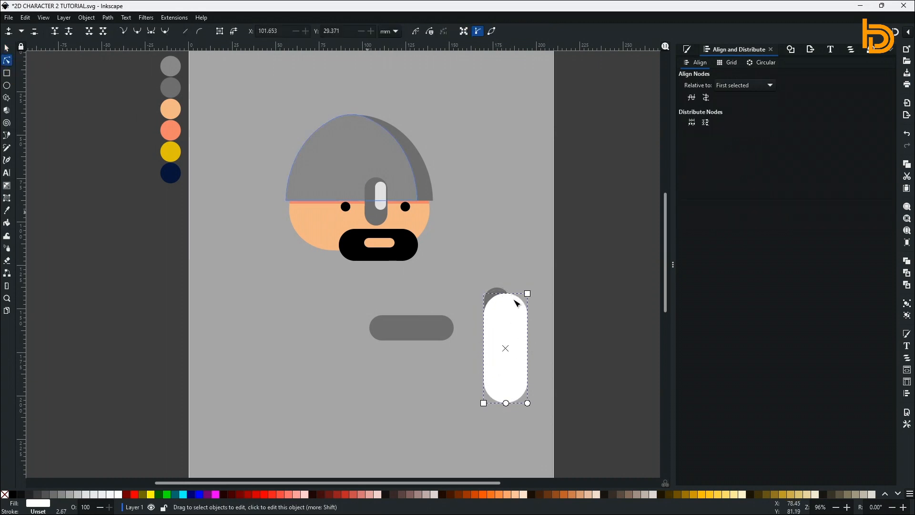
{"action": "key", "text": "s"}
{"action": "left_click_drag", "start_coordinate": [515, 315], "coordinate": [516, 310]}
Clip the vertical grey bar with the white shape and move the clipped piece onto the right end of the horizontal grey bar.
{"action": "left_click_drag", "start_coordinate": [463, 243], "coordinate": [555, 405]}
{"action": "left_click", "coordinate": [108, 18]}
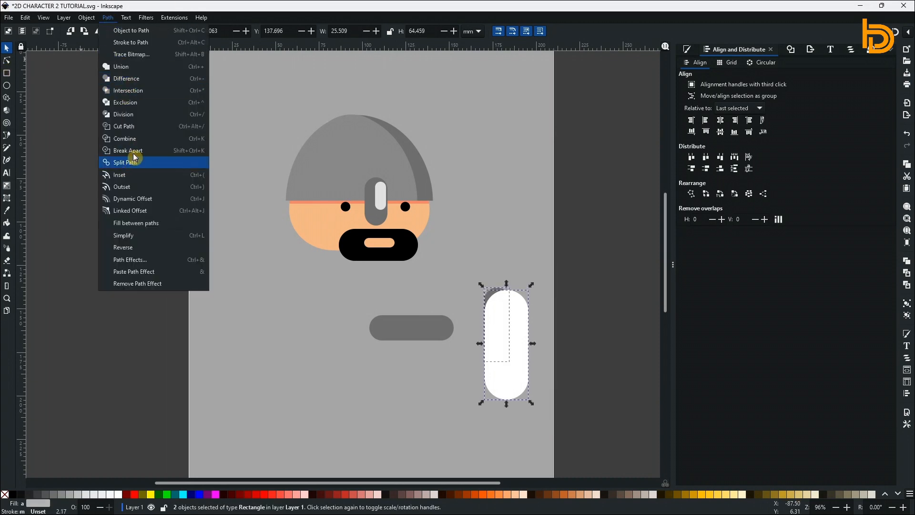
{"action": "left_click", "coordinate": [86, 18]}
{"action": "mouse_move", "coordinate": [143, 138]}
{"action": "left_click", "coordinate": [258, 145]}
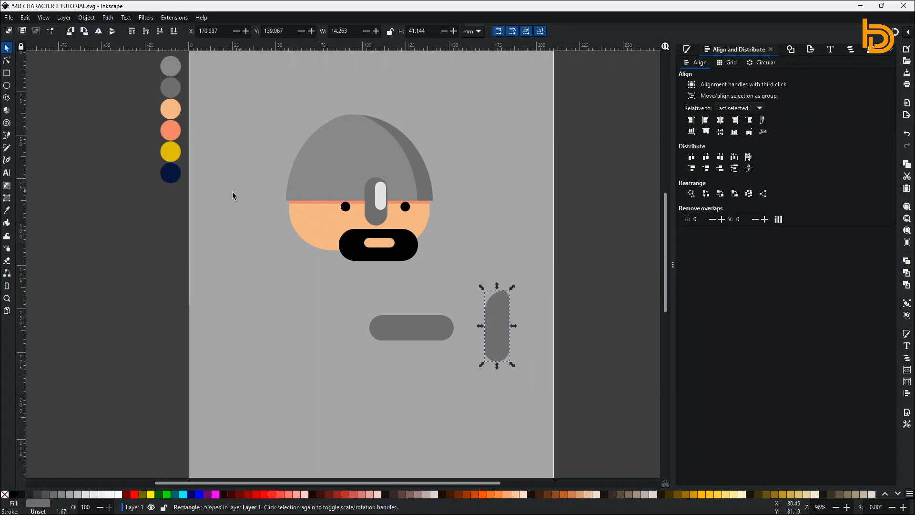
{"action": "left_click_drag", "start_coordinate": [504, 312], "coordinate": [454, 317]}
{"action": "left_click", "coordinate": [505, 338]}
Draw light grey rounded highlight bars along both arms of the L-shaped grey piece, with a white bar about 12.6 × 3.8 mm inside the horizontal one.
{"action": "left_click", "coordinate": [6, 73]}
{"action": "left_click_drag", "start_coordinate": [389, 326], "coordinate": [436, 337]}
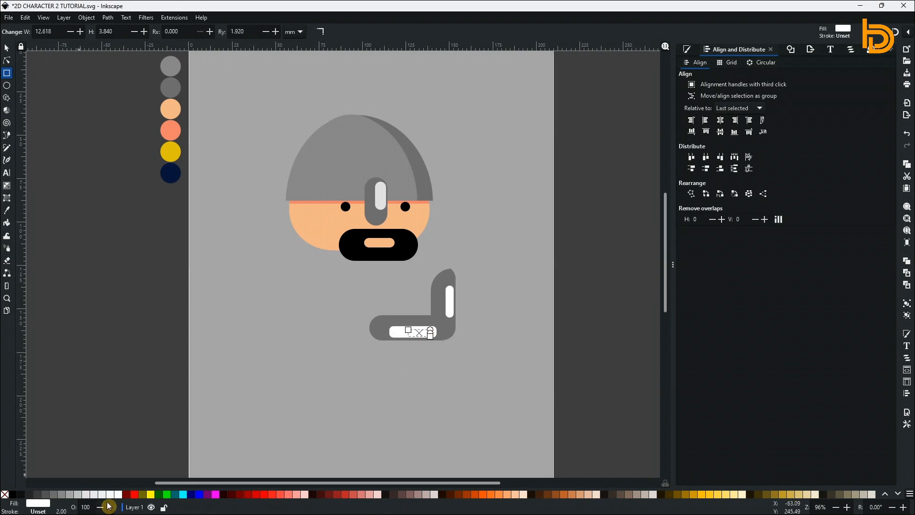
{"action": "key", "text": "n"}
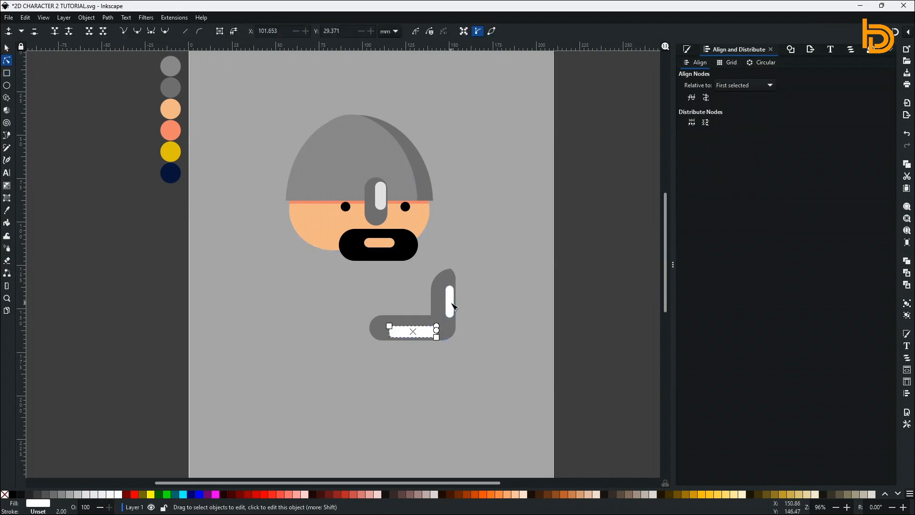
{"action": "left_click", "coordinate": [68, 493]}
{"action": "left_click", "coordinate": [278, 441]}
{"action": "left_click", "coordinate": [22, 182]}
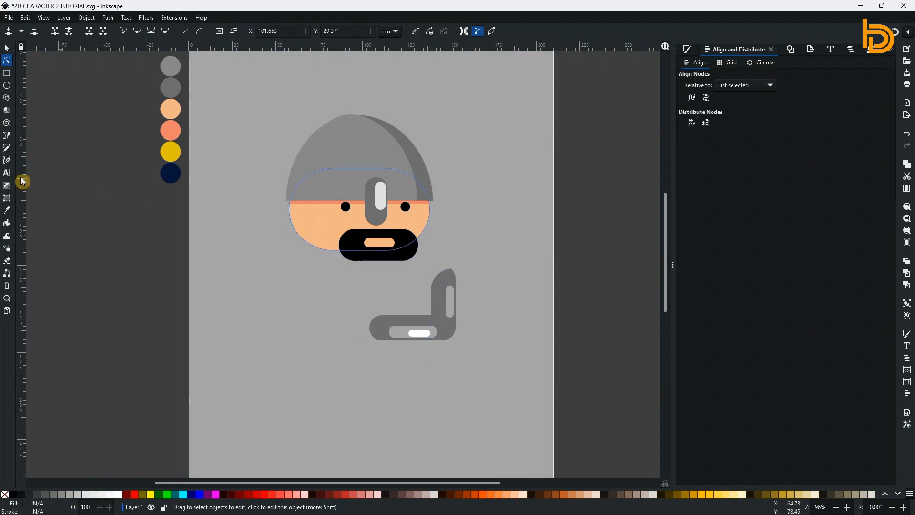
Draw a small rounded white bar inside the vertical light grey highlight and widen it to about 2.2 × 8.2 mm.
{"action": "left_click", "coordinate": [6, 73]}
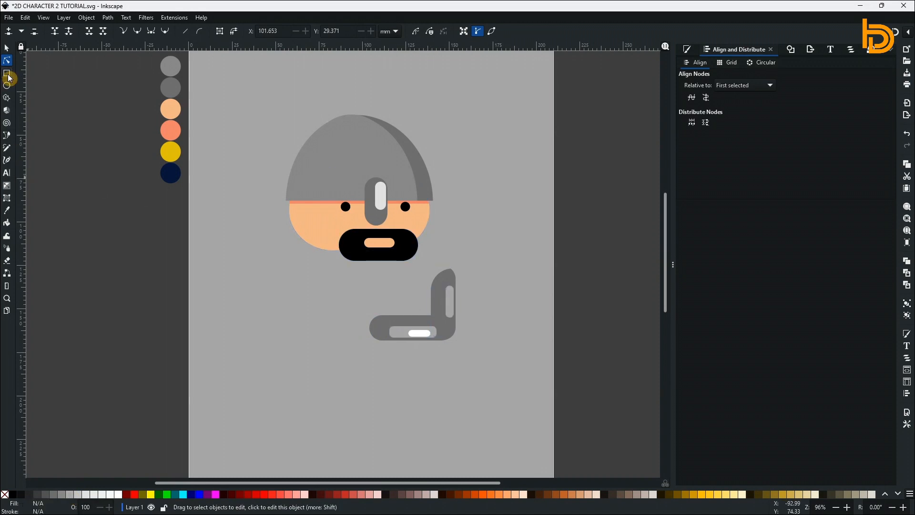
{"action": "left_click", "coordinate": [7, 210]}
{"action": "key", "text": "s"}
{"action": "left_click", "coordinate": [450, 299]}
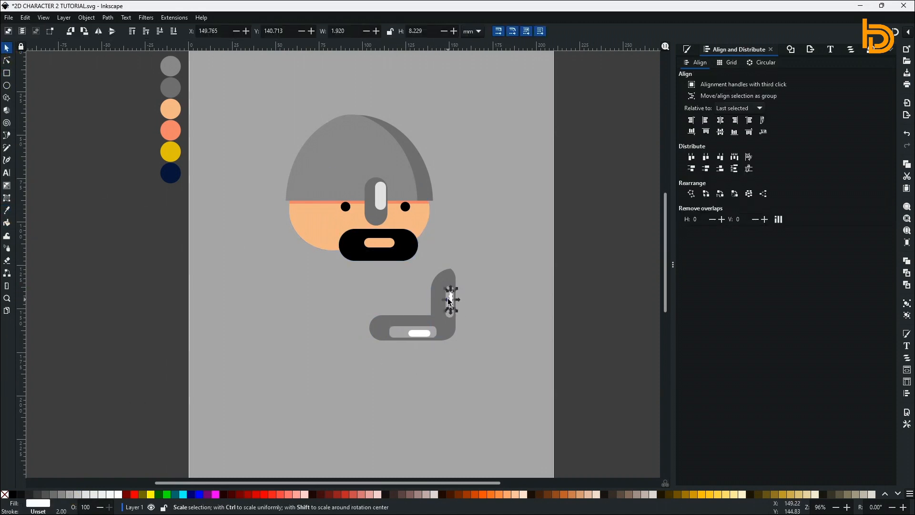
{"action": "left_click_drag", "start_coordinate": [442, 299], "coordinate": [443, 301]}
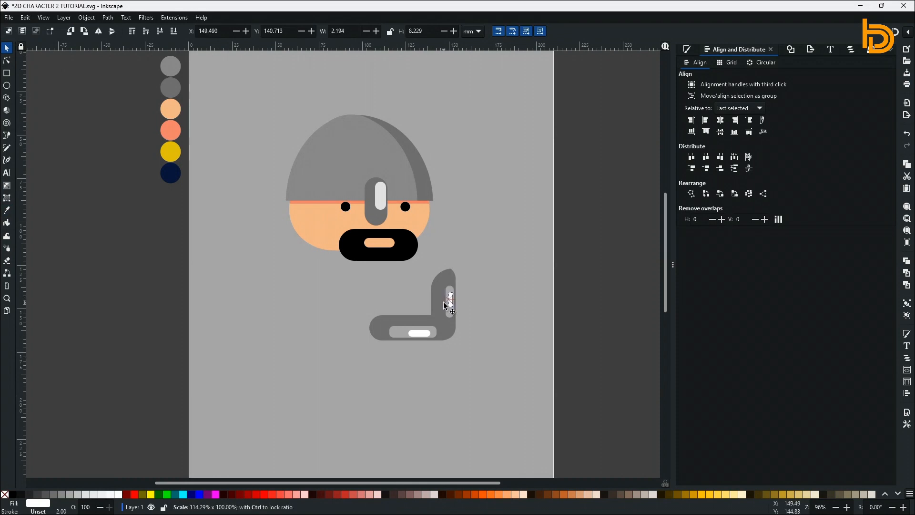
{"action": "left_click", "coordinate": [495, 316]}
Enlarge the vertical light grey highlight to about 6.6 × 20.3 mm.
{"action": "left_click", "coordinate": [424, 334]}
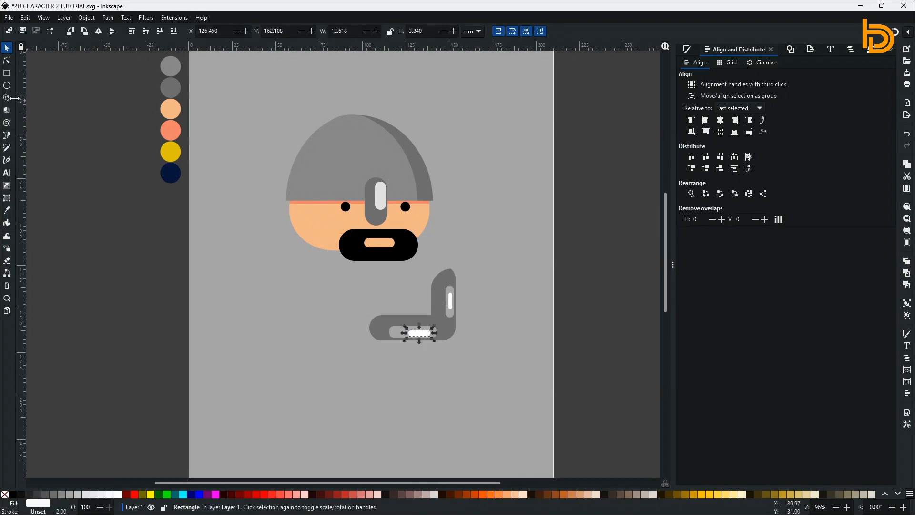
{"action": "left_click", "coordinate": [7, 61]}
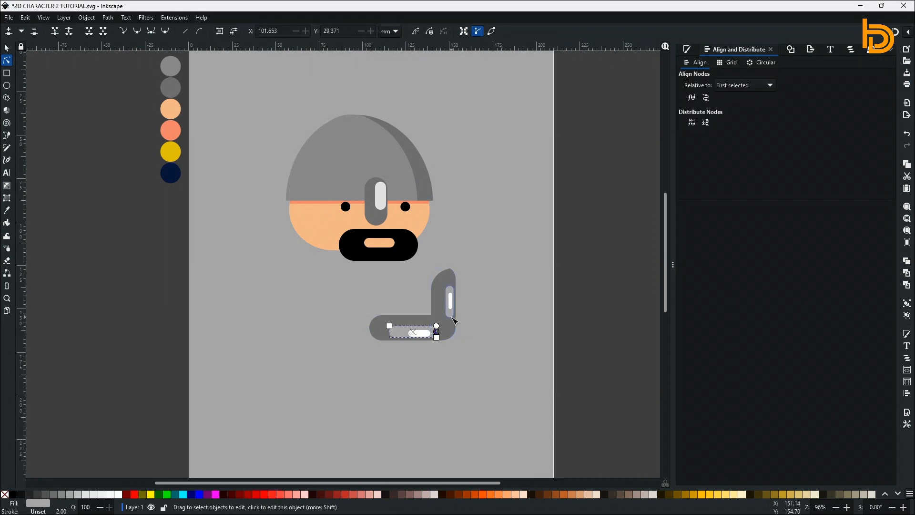
{"action": "left_click", "coordinate": [7, 49]}
{"action": "mouse_move", "coordinate": [465, 283]}
{"action": "left_mouse_down"}
{"action": "mouse_move", "coordinate": [436, 320]}
{"action": "mouse_move", "coordinate": [448, 278]}
{"action": "left_mouse_up"}
{"action": "left_click", "coordinate": [488, 300]}
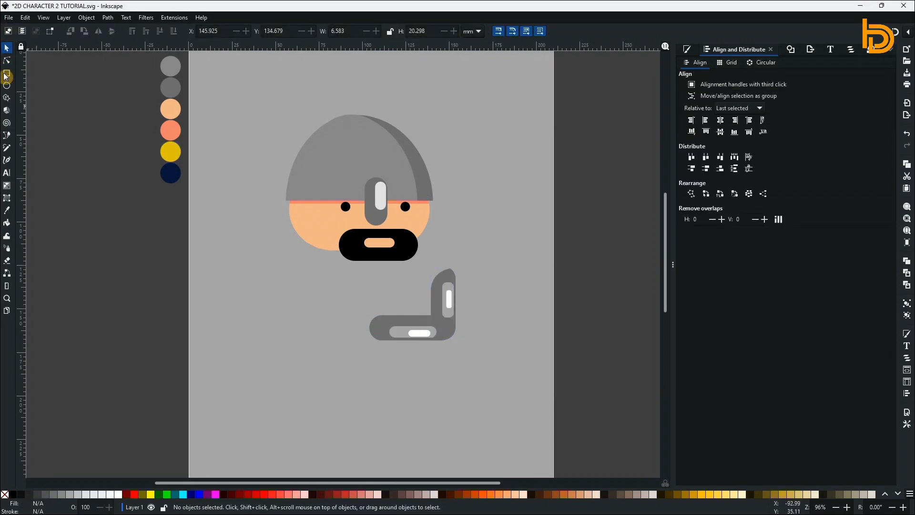
Enlarge the small white bar inside the vertical highlight so it fills more of the light grey shape.
{"action": "left_click", "coordinate": [7, 60]}
{"action": "left_click", "coordinate": [449, 298]}
{"action": "left_click", "coordinate": [491, 347]}
{"action": "left_click", "coordinate": [453, 295]}
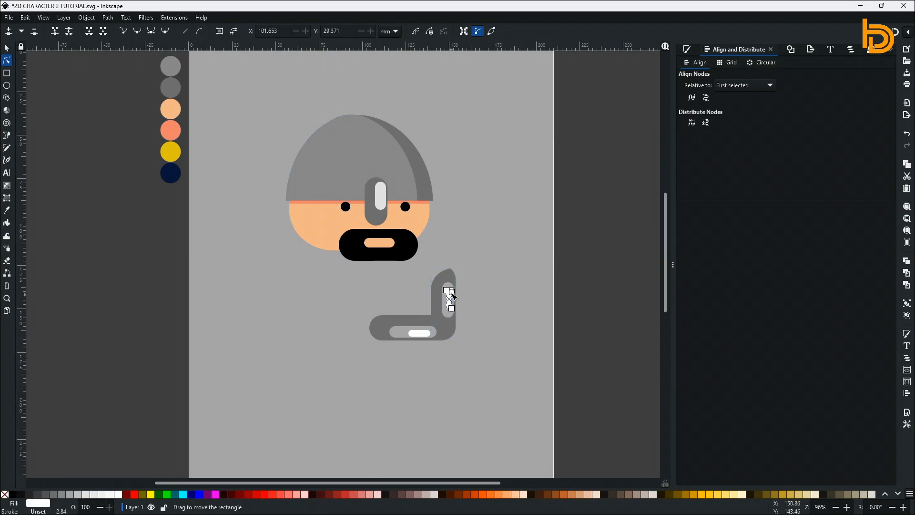
{"action": "key", "text": "s"}
{"action": "left_click_drag", "start_coordinate": [443, 287], "coordinate": [452, 298]}
Round and enlarge the white bar on the horizontal arm, and extend the light grey highlight around it to the left.
{"action": "key", "text": "n"}
{"action": "left_click", "coordinate": [462, 333]}
{"action": "left_click", "coordinate": [429, 335]}
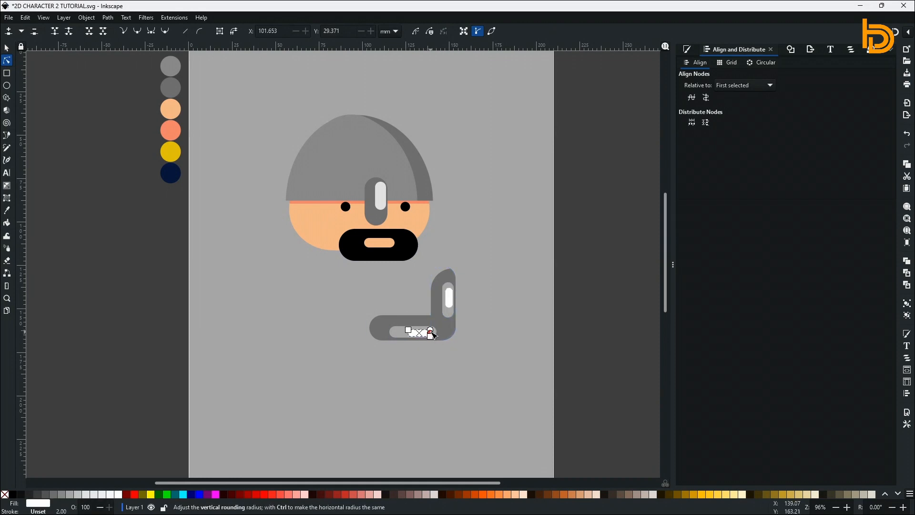
{"action": "left_click", "coordinate": [430, 333]}
{"action": "left_click", "coordinate": [6, 48]}
{"action": "left_click", "coordinate": [395, 333]}
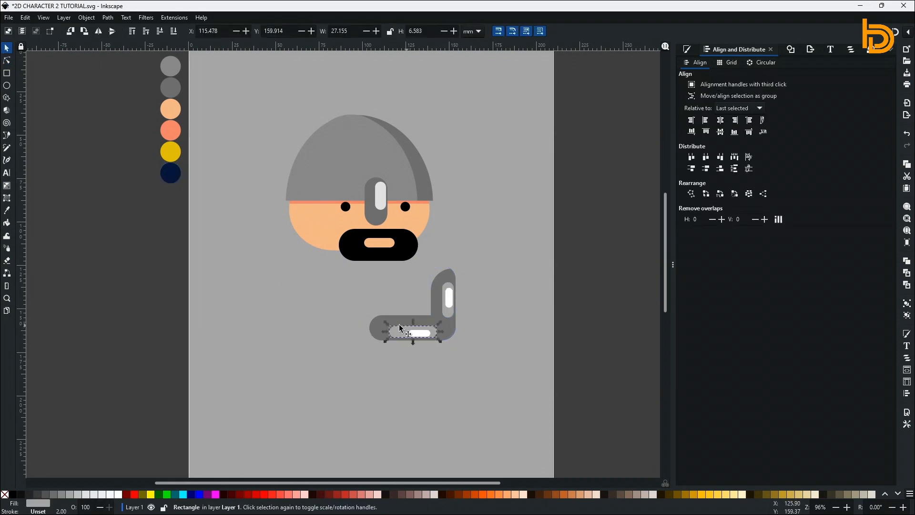
{"action": "left_click_drag", "start_coordinate": [389, 323], "coordinate": [424, 332]}
Group the six horn pieces and move the horn onto the upper right side of the helmet.
{"action": "left_click_drag", "start_coordinate": [487, 258], "coordinate": [358, 362]}
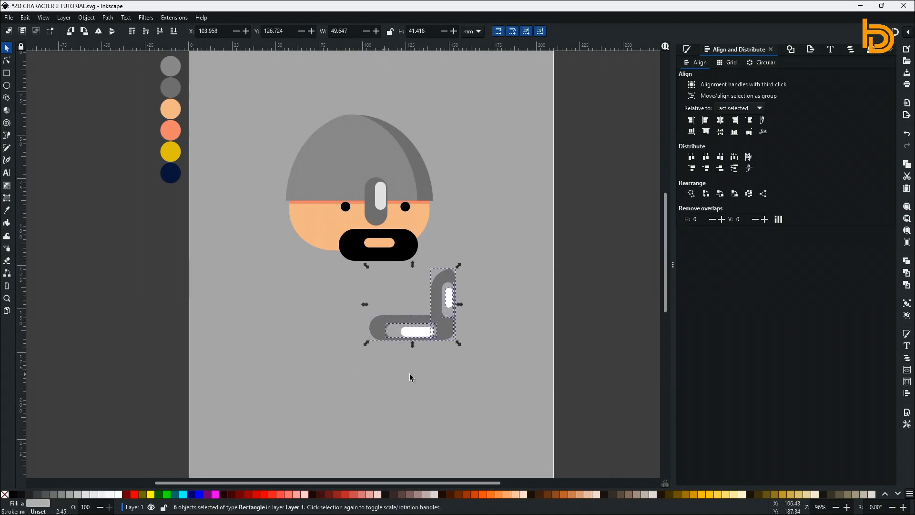
{"action": "left_click_drag", "start_coordinate": [475, 253], "coordinate": [472, 150]}
Paste a copy of the horn in place and flip it horizontally.
{"action": "left_click", "coordinate": [25, 18]}
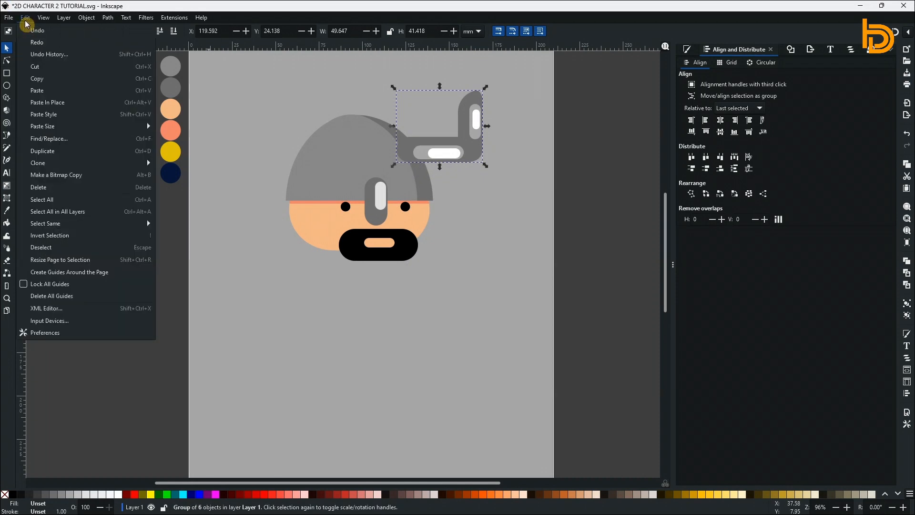
{"action": "left_click", "coordinate": [44, 80]}
{"action": "left_click", "coordinate": [23, 17]}
{"action": "left_click", "coordinate": [52, 101]}
{"action": "left_click", "coordinate": [101, 30]}
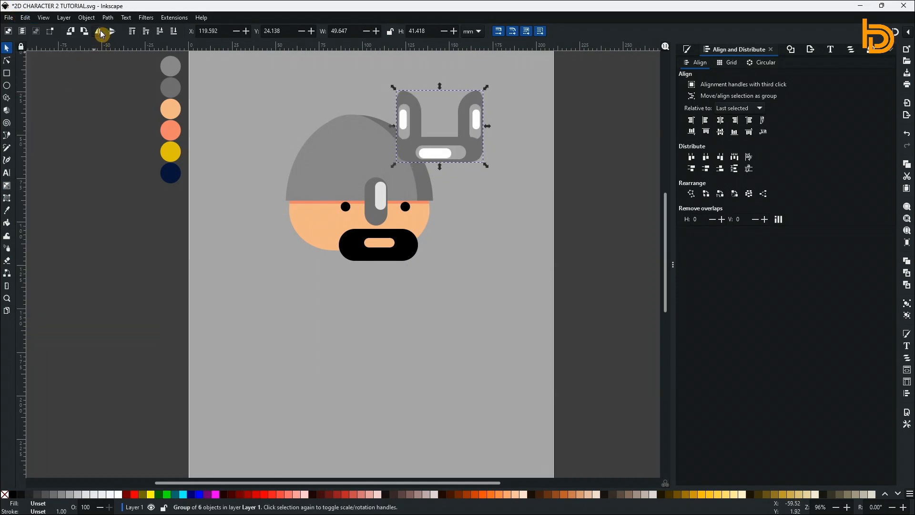
Move the flipped horn copy straight left to the opposite side of the helmet.
{"action": "key", "text": "shift+Left"}
{"action": "key", "text": "shift+Left"}
{"action": "key", "text": "shift+Left"}
{"action": "key", "text": "shift+Left"}
{"action": "key", "text": "shift+Left"}
{"action": "key", "text": "shift+Left"}
{"action": "key", "text": "shift+Left"}
{"action": "key", "text": "shift+Left"}
{"action": "key", "text": "shift+Left"}
{"action": "key", "text": "shift+Left"}
{"action": "key", "text": "shift+Left"}
{"action": "key", "text": "shift+Left"}
{"action": "key", "text": "shift+Left"}
{"action": "key", "text": "shift+Left"}
{"action": "key", "text": "shift+Left"}
{"action": "key", "text": "shift+Left"}
{"action": "key", "text": "shift+Left"}
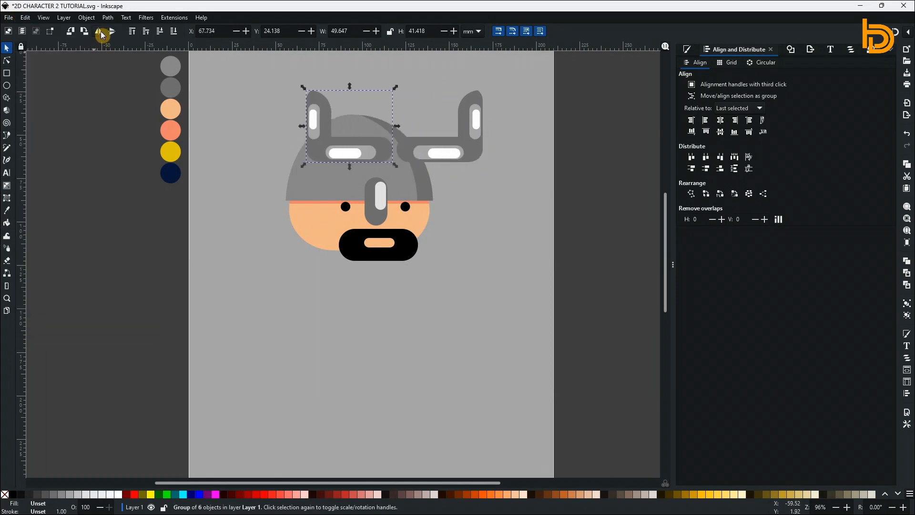
Lower both horns together to Y 32.605 mm, and delete the left horn.
{"action": "left_click", "coordinate": [475, 149], "text": "shift"}
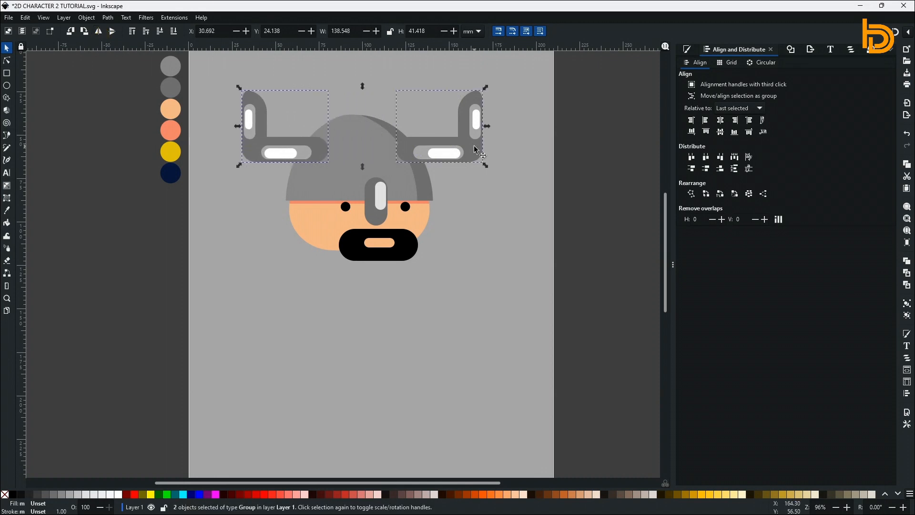
{"action": "key", "text": "Down"}
{"action": "key", "text": "Down"}
{"action": "key", "text": "Down"}
{"action": "key", "text": "Down"}
{"action": "key", "text": "Down"}
{"action": "key", "text": "Down"}
{"action": "key", "text": "Down"}
{"action": "key", "text": "Down"}
{"action": "key", "text": "Down"}
{"action": "key", "text": "Down"}
{"action": "key", "text": "Down"}
{"action": "key", "text": "Down"}
{"action": "key", "text": "Down"}
{"action": "key", "text": "Down"}
{"action": "key", "text": "Down"}
{"action": "key", "text": "Down"}
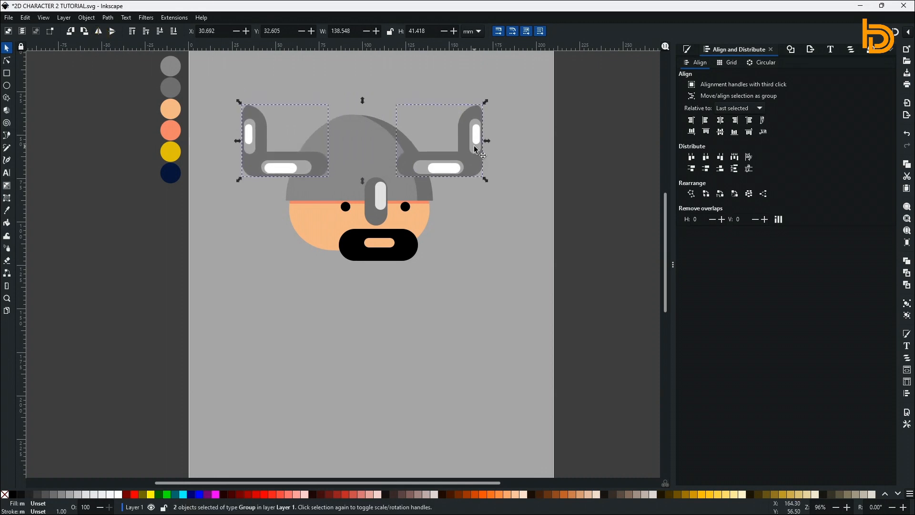
{"action": "left_click", "coordinate": [287, 162]}
{"action": "key", "text": "Delete"}
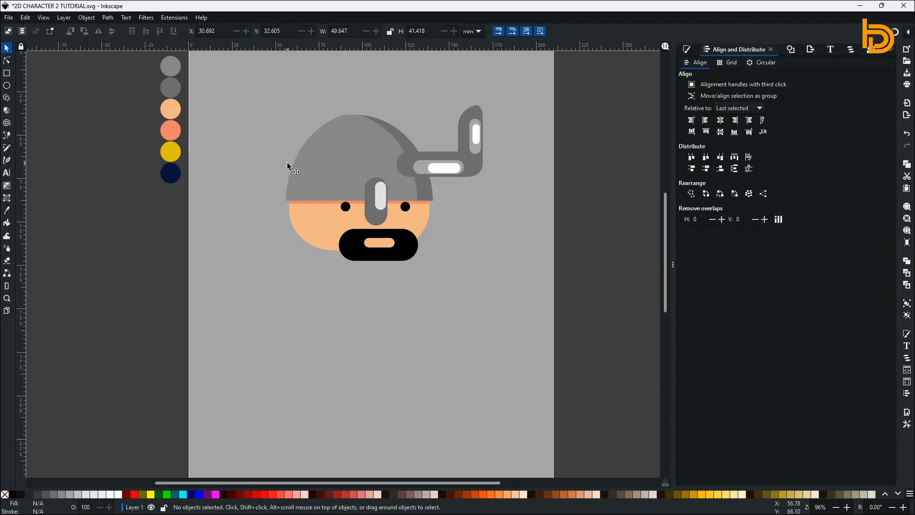
Enlarge the remaining right horn to about 56.2 × 46.9 mm and move it up against the helmet's right side.
{"action": "left_click", "coordinate": [470, 152]}
{"action": "left_click_drag", "start_coordinate": [486, 181], "coordinate": [495, 185]}
{"action": "left_click_drag", "start_coordinate": [476, 164], "coordinate": [471, 152]}
{"action": "left_click", "coordinate": [499, 195]}
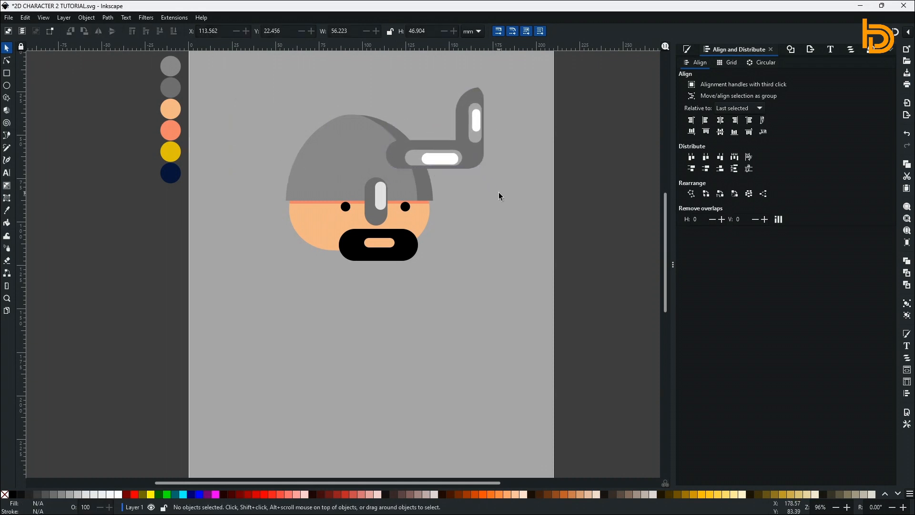
Shorten the horn's horizontal grey bar from its left end to about 49.8 mm wide.
{"action": "left_click", "coordinate": [7, 61]}
{"action": "left_click", "coordinate": [399, 150]}
{"action": "left_click", "coordinate": [6, 48]}
{"action": "left_click_drag", "start_coordinate": [385, 155], "coordinate": [398, 159]}
{"action": "left_click", "coordinate": [547, 198]}
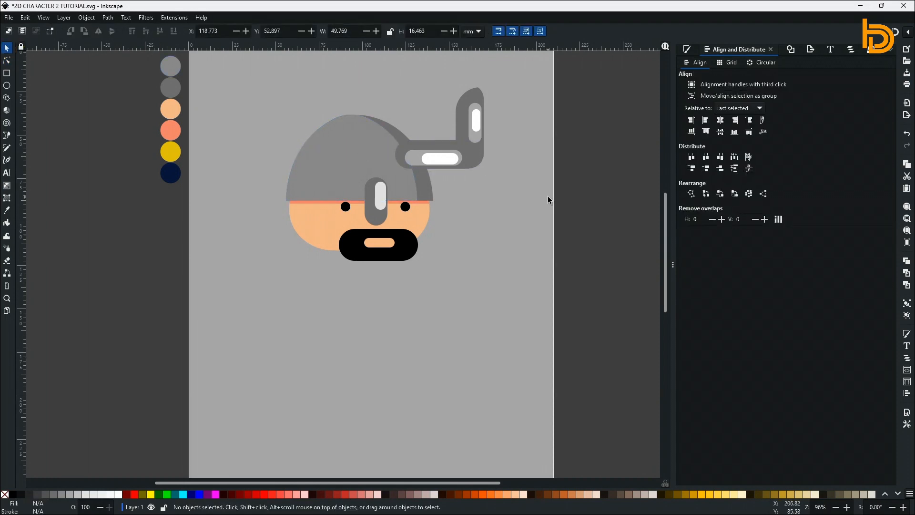
Paste a copy of the resized horn in place and mirror it horizontally.
{"action": "left_click", "coordinate": [459, 138]}
{"action": "left_click", "coordinate": [25, 18]}
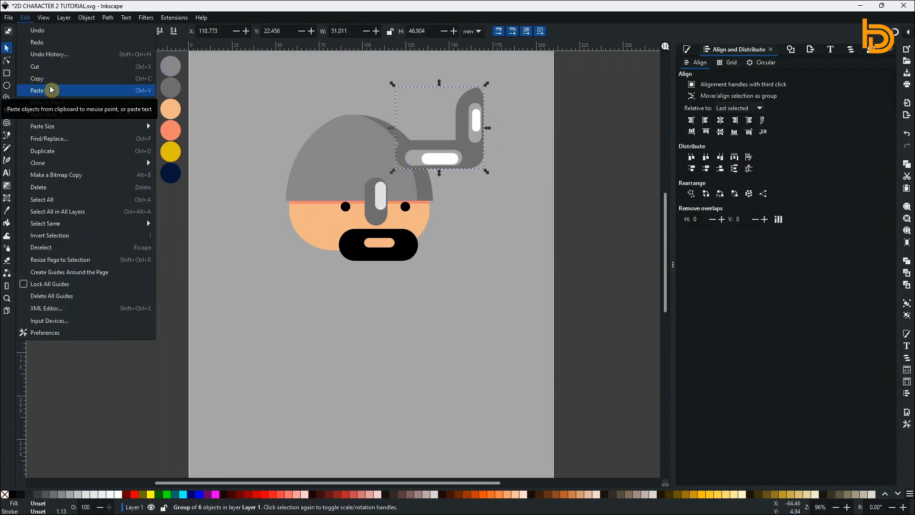
{"action": "left_click", "coordinate": [49, 79]}
{"action": "left_click", "coordinate": [27, 19]}
{"action": "left_click", "coordinate": [52, 103]}
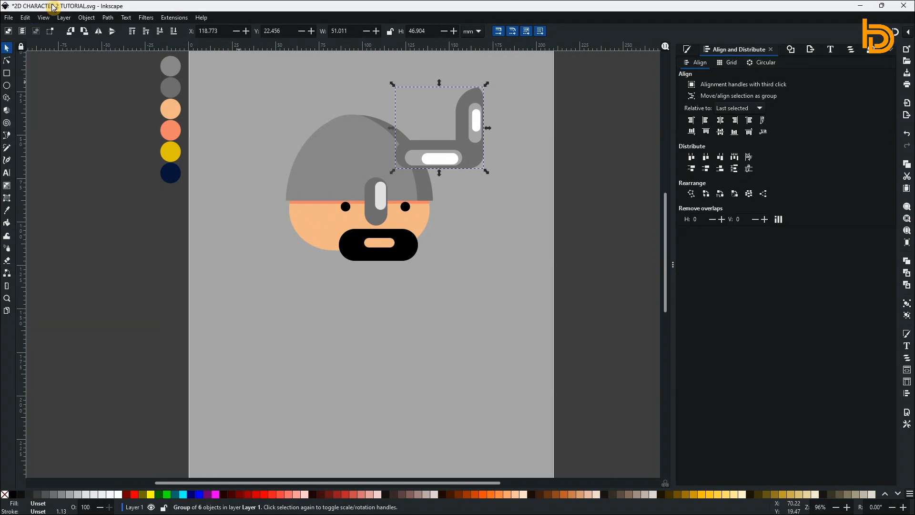
{"action": "left_click", "coordinate": [99, 31]}
Move the mirrored horn straight left to X 28.815 mm, on the helmet's left side.
{"action": "key", "text": "shift+Left"}
{"action": "key", "text": "shift+Left"}
{"action": "key", "text": "shift+Left"}
{"action": "key", "text": "shift+Left"}
{"action": "key", "text": "shift+Left"}
{"action": "key", "text": "shift+Left"}
{"action": "key", "text": "shift+Left"}
{"action": "key", "text": "shift+Left"}
{"action": "key", "text": "shift+Left"}
{"action": "key", "text": "shift+Left"}
{"action": "key", "text": "shift+Left"}
{"action": "key", "text": "shift+Left"}
{"action": "key", "text": "shift+Left"}
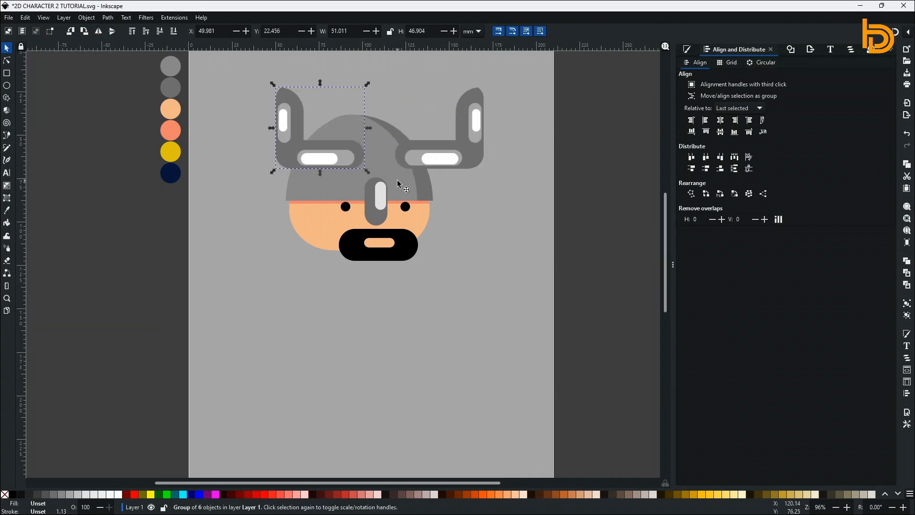
{"action": "key", "text": "shift+Left"}
{"action": "key", "text": "shift+Left"}
{"action": "key", "text": "shift+Left"}
{"action": "key", "text": "shift+Left"}
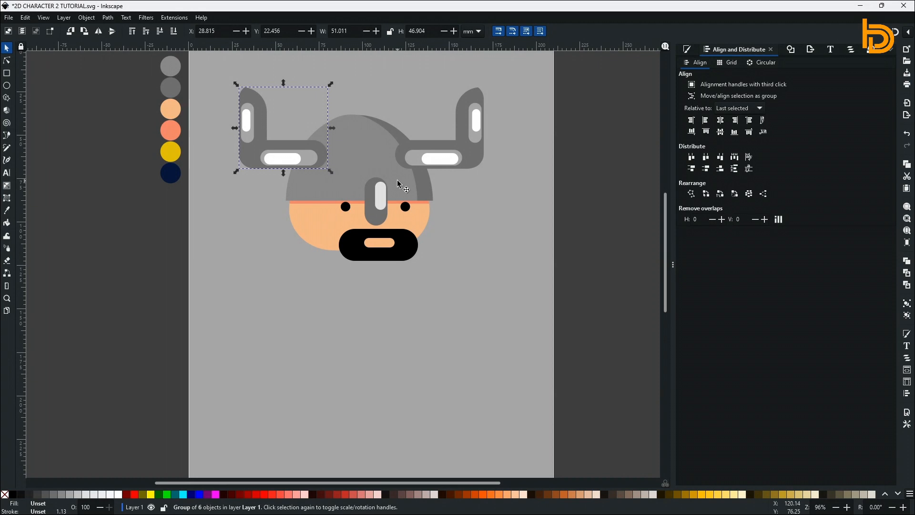
Select both horns and lower them together to Y 25.631 mm.
{"action": "left_click", "coordinate": [453, 153], "text": "shift"}
{"action": "key", "text": "Down"}
{"action": "key", "text": "Down"}
{"action": "key", "text": "Down"}
{"action": "key", "text": "Down"}
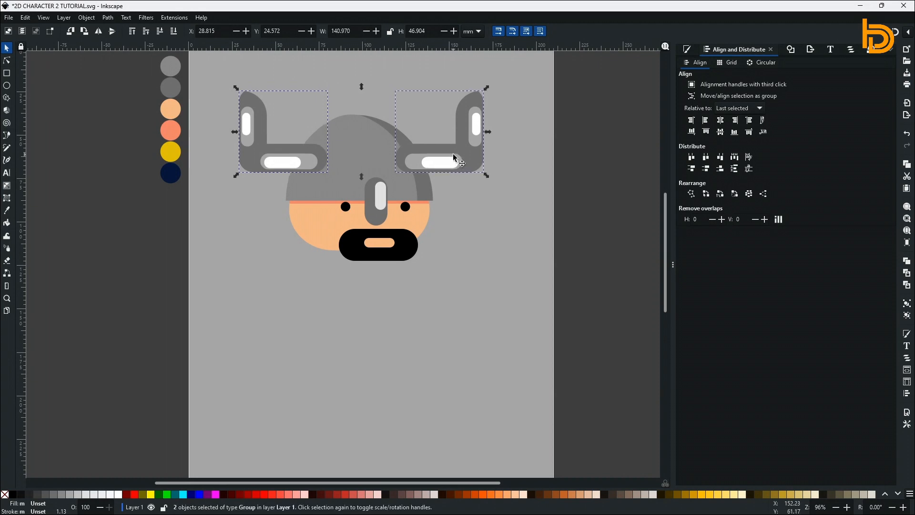
{"action": "key", "text": "Down"}
{"action": "key", "text": "Down"}
{"action": "key", "text": "Escape"}
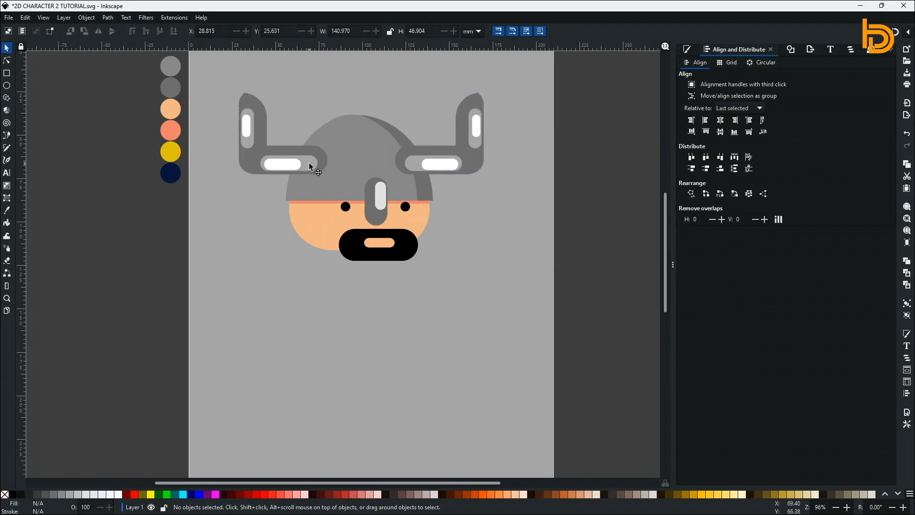
Nudge the left horn slightly outward, away from the helmet's centre.
{"action": "left_click", "coordinate": [308, 165]}
{"action": "key", "text": "Left"}
{"action": "key", "text": "Left"}
{"action": "key", "text": "Left"}
{"action": "key", "text": "Left"}
{"action": "key", "text": "Left"}
{"action": "key", "text": "Left"}
Nudge the right horn left to X 115.069 mm and lower it in the stacking order behind the helmet.
{"action": "left_click", "coordinate": [479, 153]}
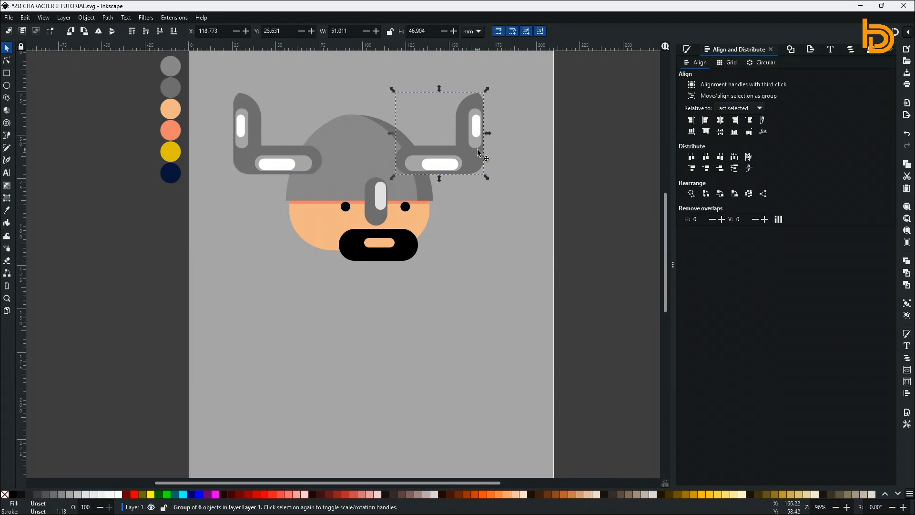
{"action": "key", "text": "Left"}
{"action": "key", "text": "Left"}
{"action": "key", "text": "Left"}
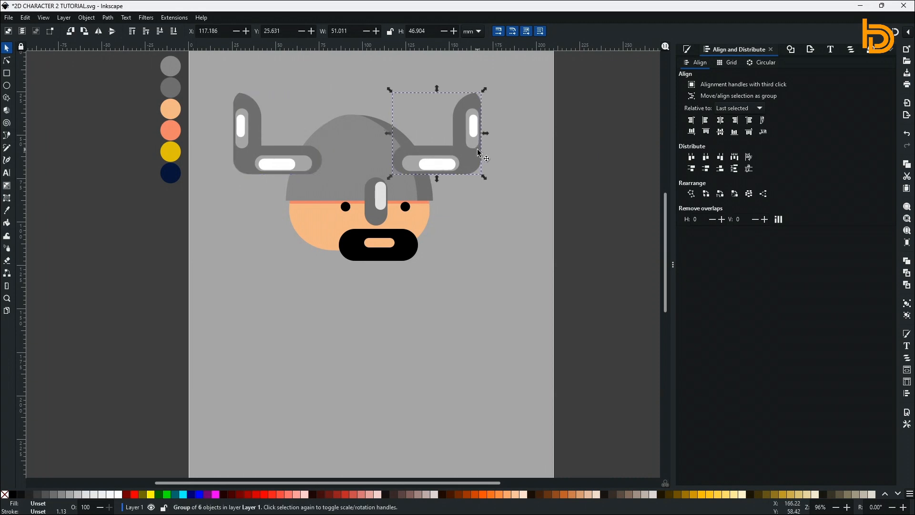
{"action": "key", "text": "Left"}
{"action": "key", "text": "Left"}
{"action": "key", "text": "Left"}
{"action": "key", "text": "Left"}
{"action": "left_click", "coordinate": [158, 34]}
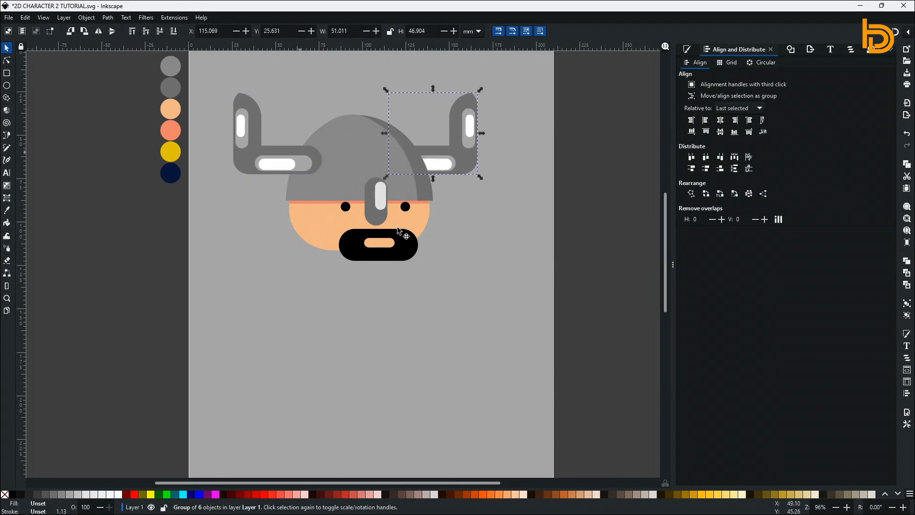
{"action": "left_click", "coordinate": [466, 288]}
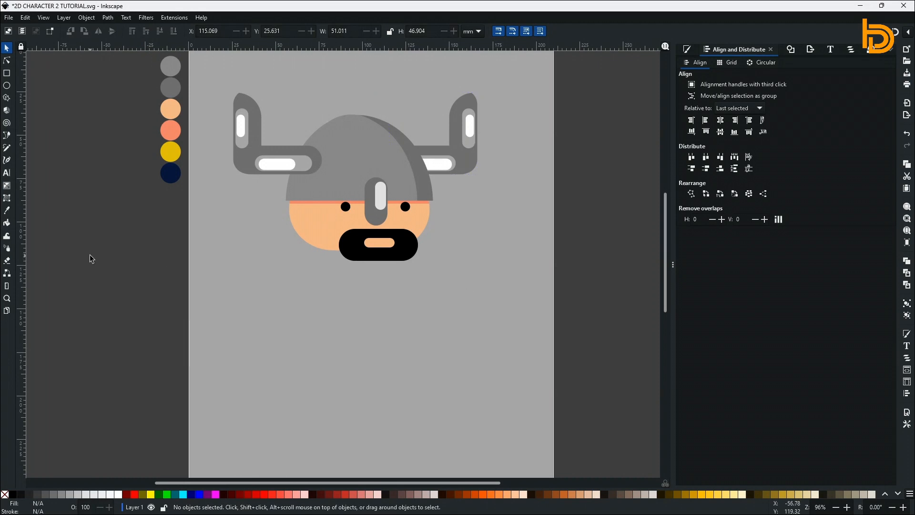
Enlarge the black beard and its mouth together leftward and downward to about 54.9 × 20.3 mm.
{"action": "left_click", "coordinate": [360, 249]}
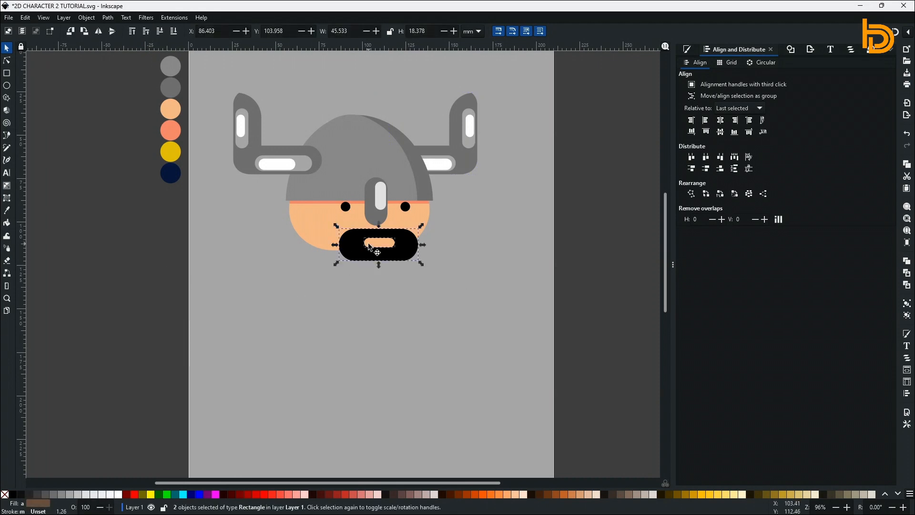
{"action": "left_click_drag", "start_coordinate": [336, 244], "coordinate": [319, 244]}
{"action": "left_click_drag", "start_coordinate": [372, 268], "coordinate": [371, 270]}
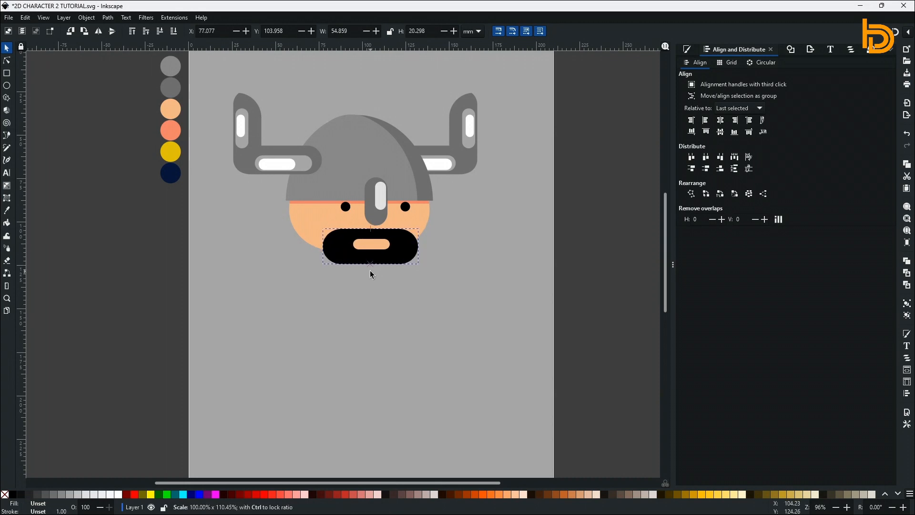
Enlarge the black beard to about 56.5 × 20.6 mm and centre it on a vertical axis with the nose guard and eyes.
{"action": "left_click_drag", "start_coordinate": [319, 246], "coordinate": [314, 249]}
{"action": "left_click_drag", "start_coordinate": [407, 245], "coordinate": [413, 246]}
{"action": "left_click", "coordinate": [386, 220], "text": "shift"}
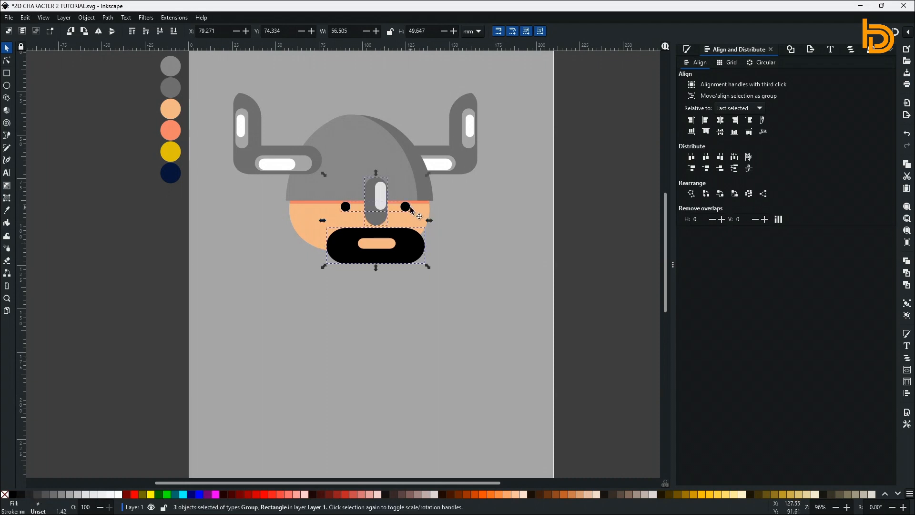
{"action": "left_click", "coordinate": [723, 119]}
{"action": "left_click", "coordinate": [495, 310]}
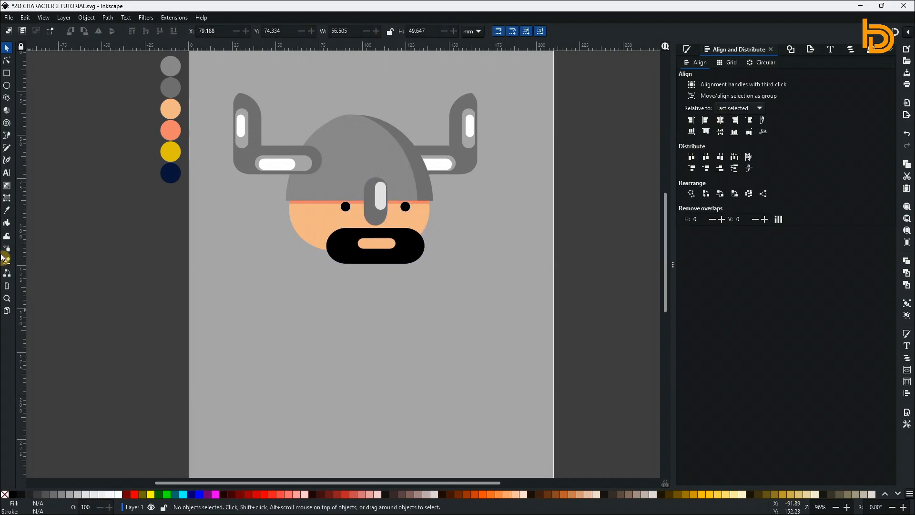
Draw a body rectangle about 79 mm wide below the face and round its corners fully.
{"action": "key", "text": "r"}
{"action": "left_click_drag", "start_coordinate": [271, 241], "coordinate": [409, 330]}
{"action": "key", "text": "n"}
{"action": "left_click_drag", "start_coordinate": [409, 243], "coordinate": [409, 286]}
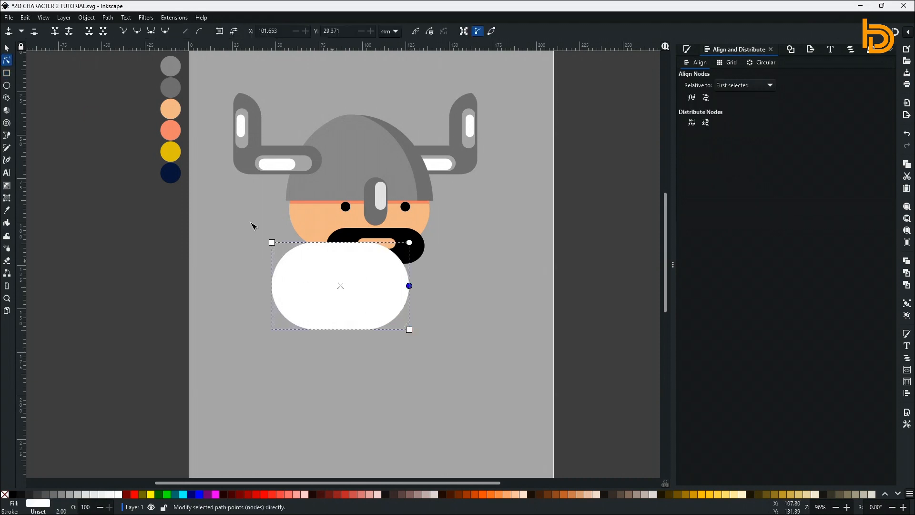
Fill the body with the palette's dark navy and place it at X 60.345, Y 106.152 mm behind the head.
{"action": "key", "text": "s"}
{"action": "key", "text": "d"}
{"action": "left_click", "coordinate": [169, 174]}
{"action": "key", "text": "s"}
{"action": "left_click_drag", "start_coordinate": [309, 281], "coordinate": [373, 308]}
{"action": "left_click", "coordinate": [160, 31]}
{"action": "left_click", "coordinate": [168, 387]}
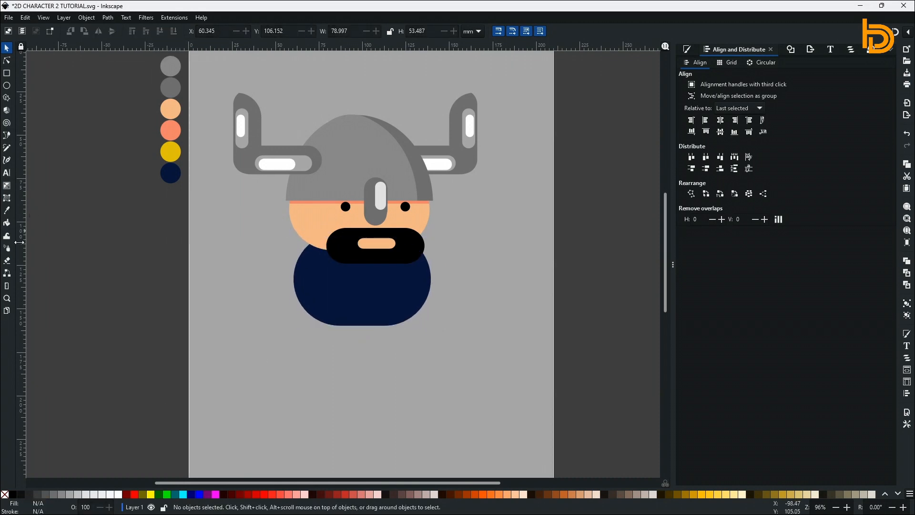
Draw a rounded rectangle about 36.5 × 15.6 mm below the body as an arm segment.
{"action": "key", "text": "r"}
{"action": "left_click_drag", "start_coordinate": [307, 342], "coordinate": [371, 369]}
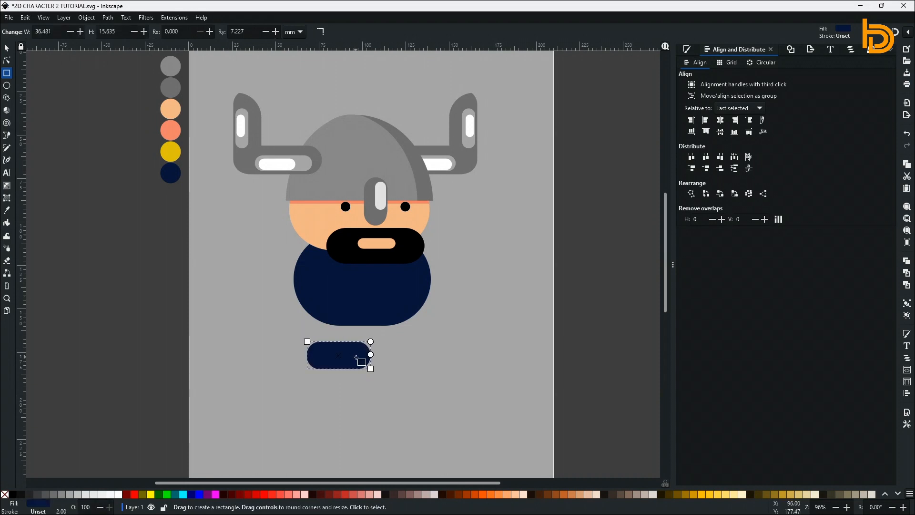
{"action": "key", "text": "s"}
Scale both horns down together to about 41.4 mm high and shift them slightly lower on the helmet.
{"action": "left_click", "coordinate": [248, 116]}
{"action": "left_click", "coordinate": [464, 115], "text": "shift"}
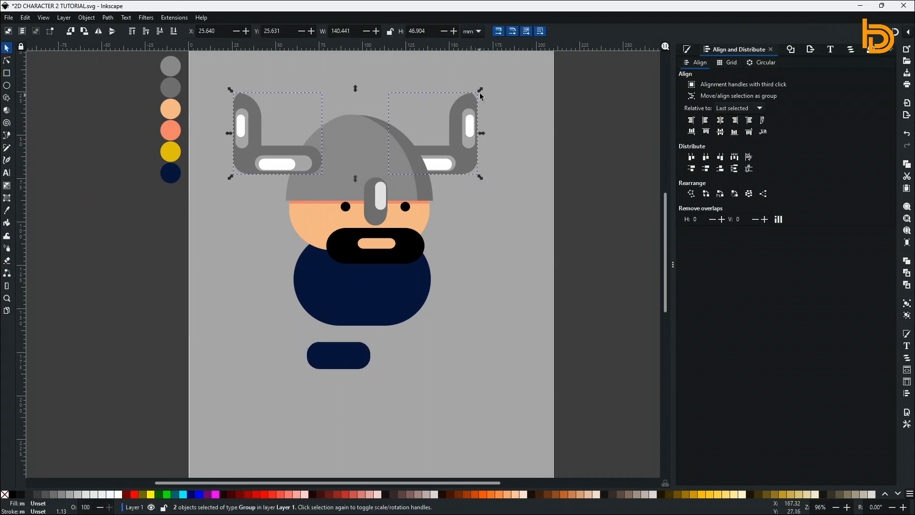
{"action": "left_click_drag", "start_coordinate": [482, 91], "coordinate": [472, 95]}
{"action": "left_click", "coordinate": [446, 161]}
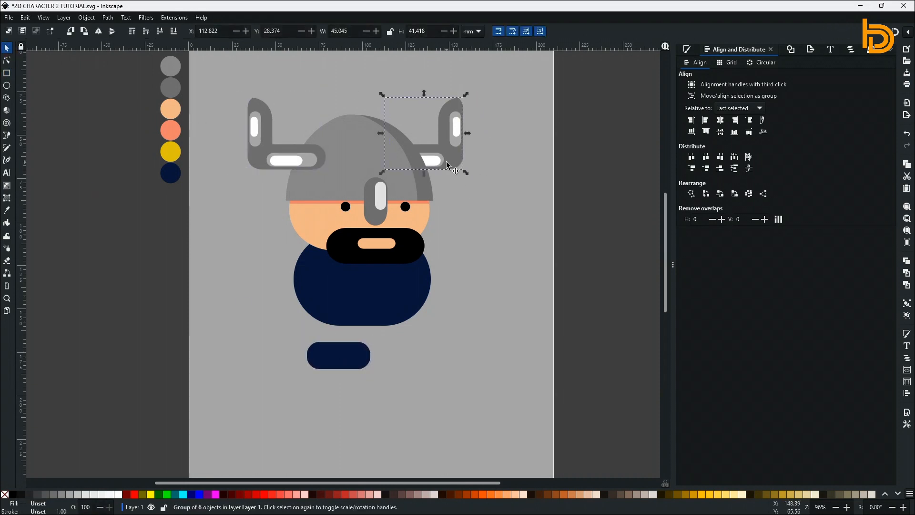
{"action": "left_click_drag", "start_coordinate": [261, 149], "coordinate": [263, 154]}
{"action": "left_click", "coordinate": [283, 252]}
Move the arm segment right to X 121.512 mm and fill it with the palette's peach skin colour.
{"action": "left_click", "coordinate": [359, 360]}
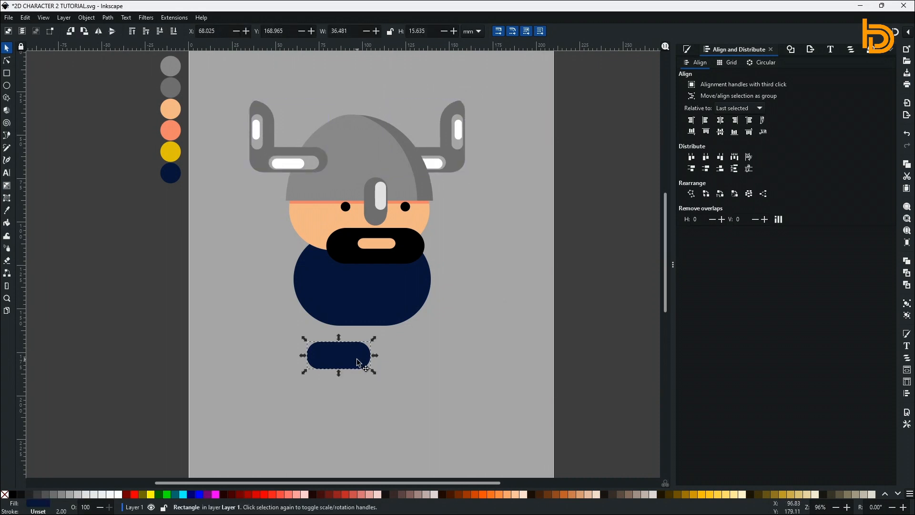
{"action": "left_click_drag", "start_coordinate": [357, 361], "coordinate": [451, 361]}
{"action": "left_click", "coordinate": [6, 210]}
{"action": "left_click", "coordinate": [171, 111]}
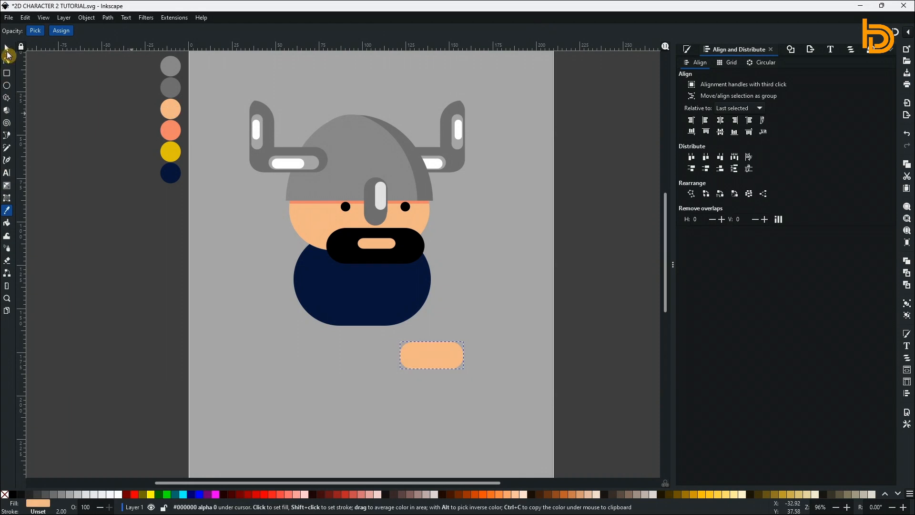
{"action": "left_click", "coordinate": [7, 49]}
{"action": "left_click", "coordinate": [7, 61]}
{"action": "left_click", "coordinate": [7, 48]}
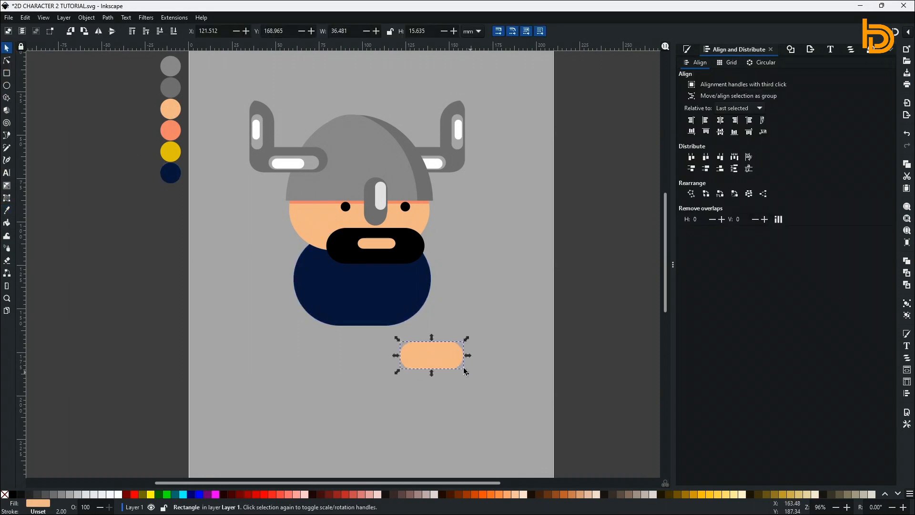
Duplicate the arm segment, rotate the copy diagonally upward and join it to the segment's right end as a forearm.
{"action": "key", "text": "ctrl+d"}
{"action": "left_click_drag", "start_coordinate": [454, 360], "coordinate": [507, 341]}
{"action": "left_click", "coordinate": [502, 359]}
{"action": "mouse_move", "coordinate": [487, 346]}
{"action": "left_mouse_down"}
{"action": "mouse_move", "coordinate": [482, 330]}
{"action": "mouse_move", "coordinate": [506, 313]}
{"action": "mouse_move", "coordinate": [475, 342]}
{"action": "left_mouse_up"}
{"action": "left_click", "coordinate": [485, 415]}
{"action": "left_click", "coordinate": [477, 344]}
{"action": "left_click", "coordinate": [523, 408]}
Nudge the upper arm down, group it with the forearm and move the arm up against the body's right shoulder.
{"action": "left_click", "coordinate": [429, 363]}
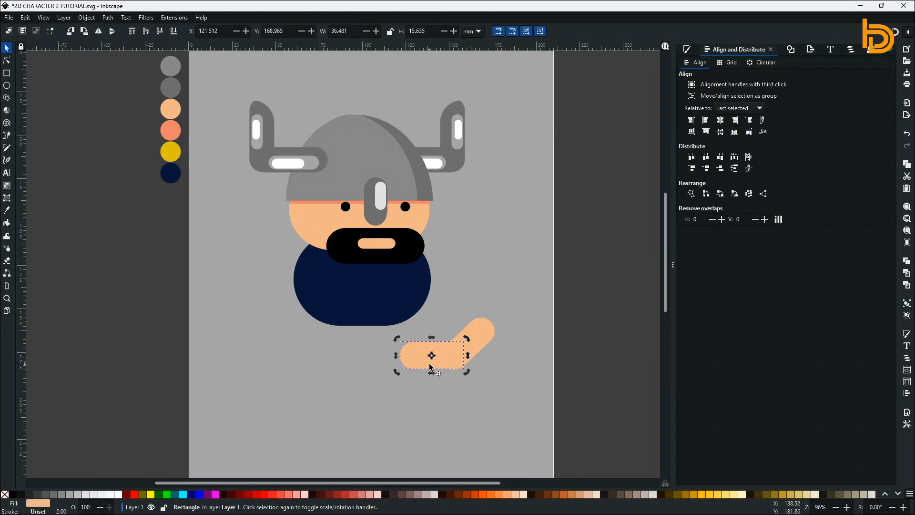
{"action": "key", "text": "Down"}
{"action": "left_click", "coordinate": [484, 342], "text": "shift"}
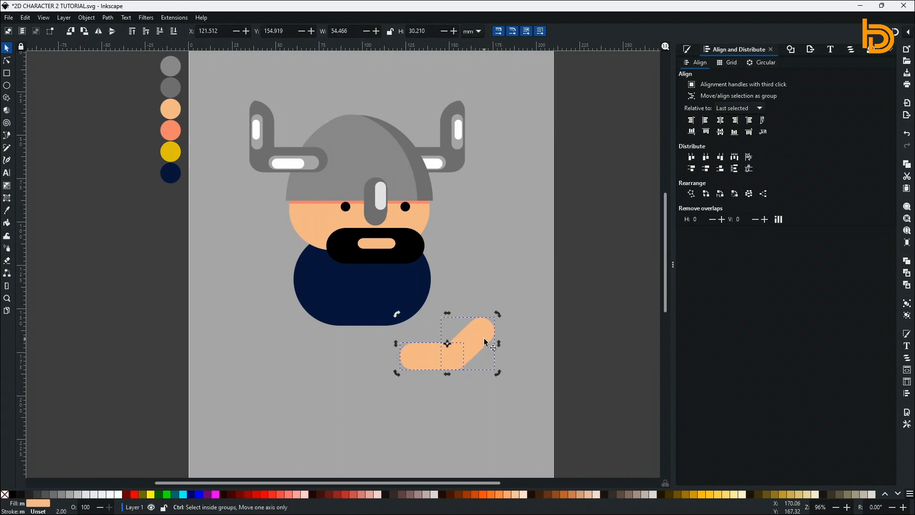
{"action": "key", "text": "ctrl+g"}
{"action": "left_click", "coordinate": [487, 352]}
{"action": "left_click_drag", "start_coordinate": [472, 350], "coordinate": [488, 258]}
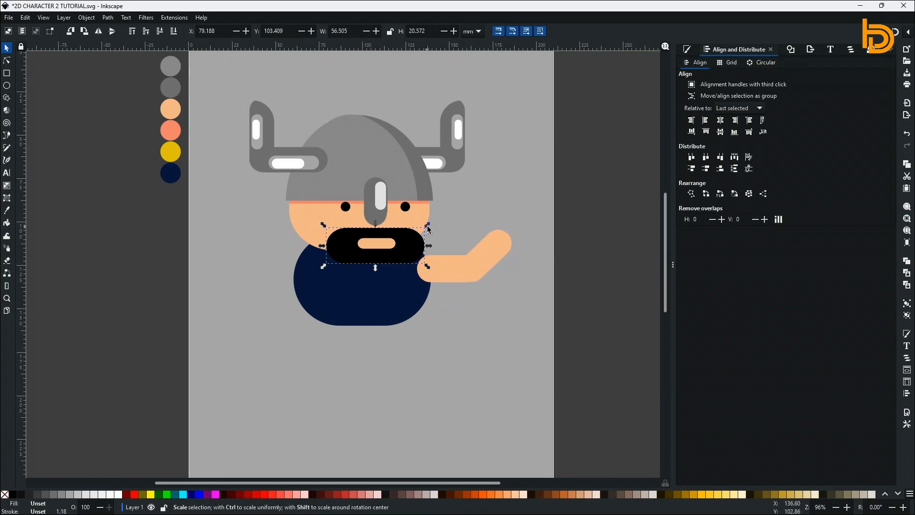
Shrink the beard and mouth together to about 46 × 16.7 mm.
{"action": "left_click", "coordinate": [407, 242]}
{"action": "left_click_drag", "start_coordinate": [407, 240], "coordinate": [406, 239]}
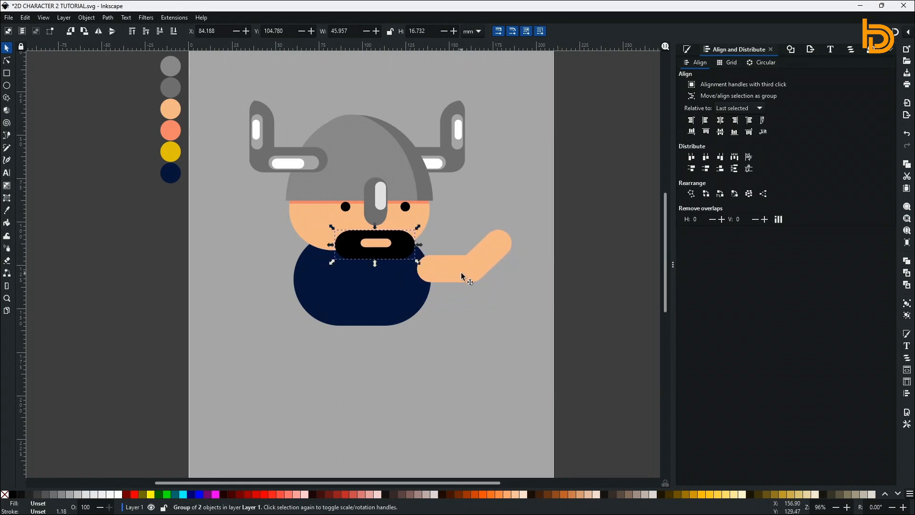
Tilt the arm clockwise, place it at X 124.987, Y 105.363 mm and lower it in the stacking order behind the beard.
{"action": "left_click_drag", "start_coordinate": [460, 270], "coordinate": [455, 267]}
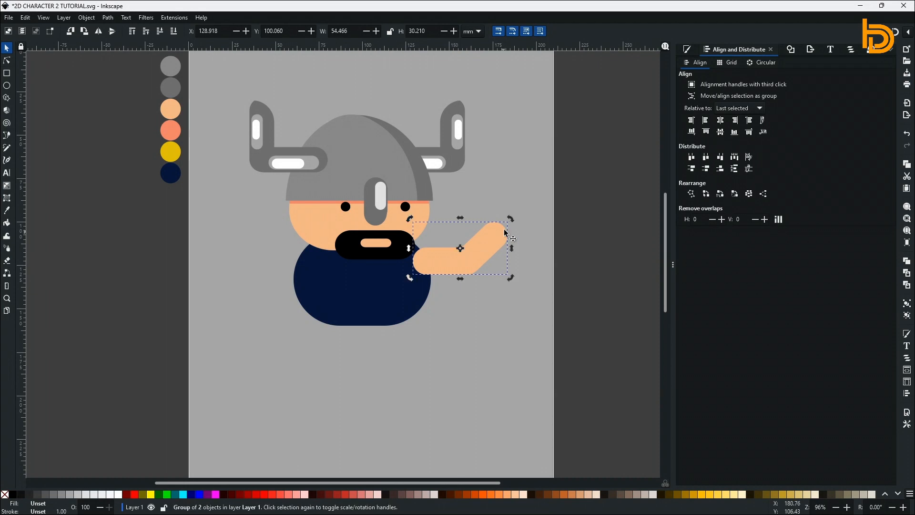
{"action": "left_click_drag", "start_coordinate": [510, 219], "coordinate": [512, 224]}
{"action": "left_click_drag", "start_coordinate": [486, 252], "coordinate": [482, 253]}
{"action": "left_click", "coordinate": [165, 34]}
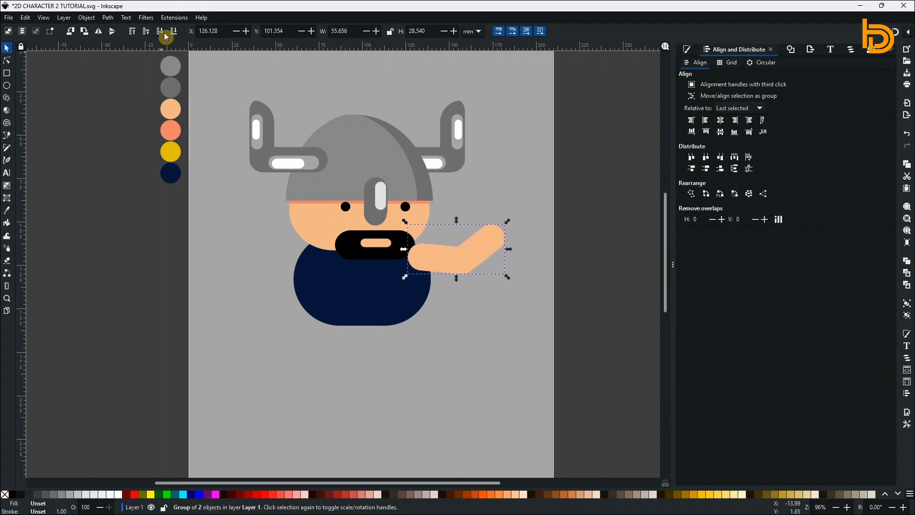
{"action": "left_click", "coordinate": [480, 250]}
{"action": "left_click_drag", "start_coordinate": [510, 221], "coordinate": [484, 253]}
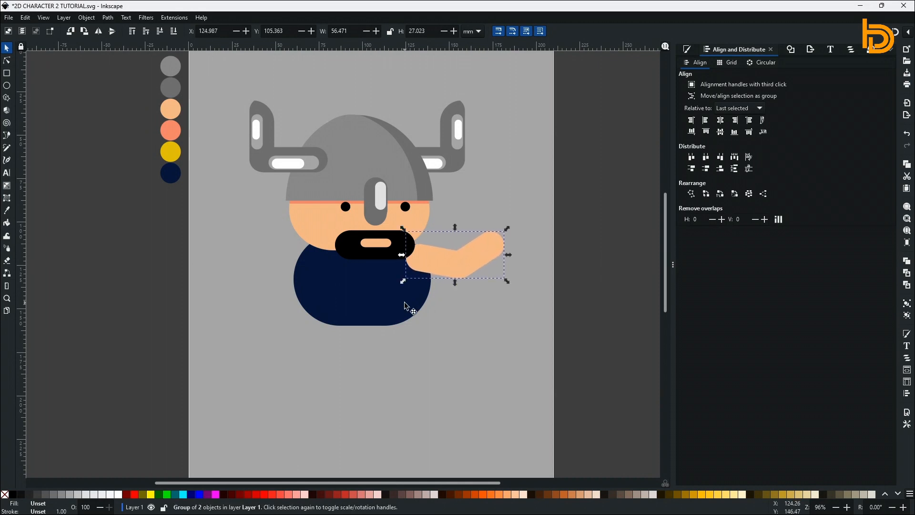
Ungroup the arm so the upper arm and forearm can be edited separately.
{"action": "left_click", "coordinate": [409, 308]}
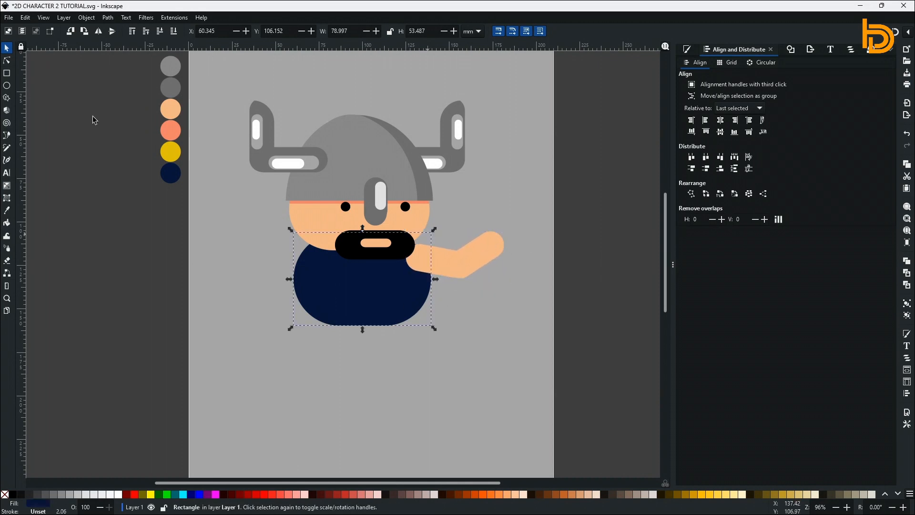
{"action": "left_click", "coordinate": [6, 60]}
{"action": "left_click", "coordinate": [452, 248]}
{"action": "key", "text": "ctrl+shift+g"}
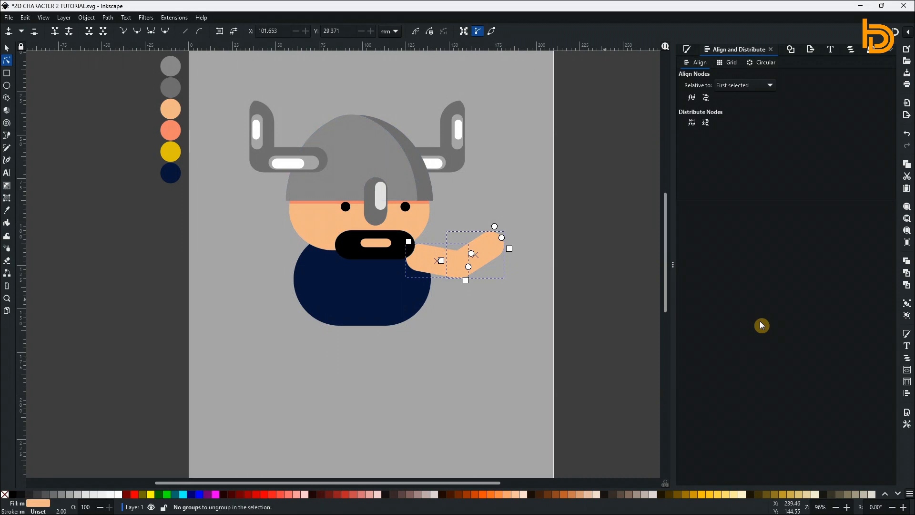
{"action": "left_click", "coordinate": [630, 322]}
{"action": "left_click", "coordinate": [482, 251]}
{"action": "left_click", "coordinate": [7, 48]}
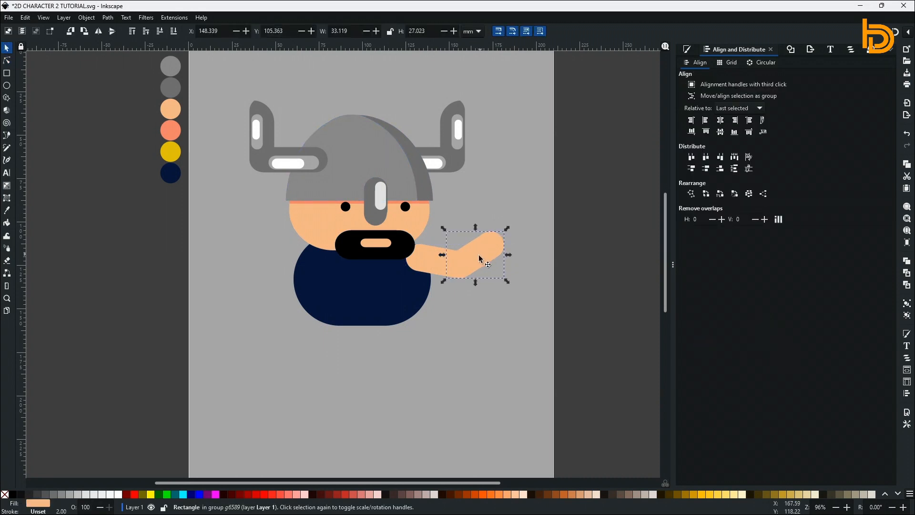
{"action": "left_click", "coordinate": [430, 264]}
{"action": "left_click", "coordinate": [7, 61]}
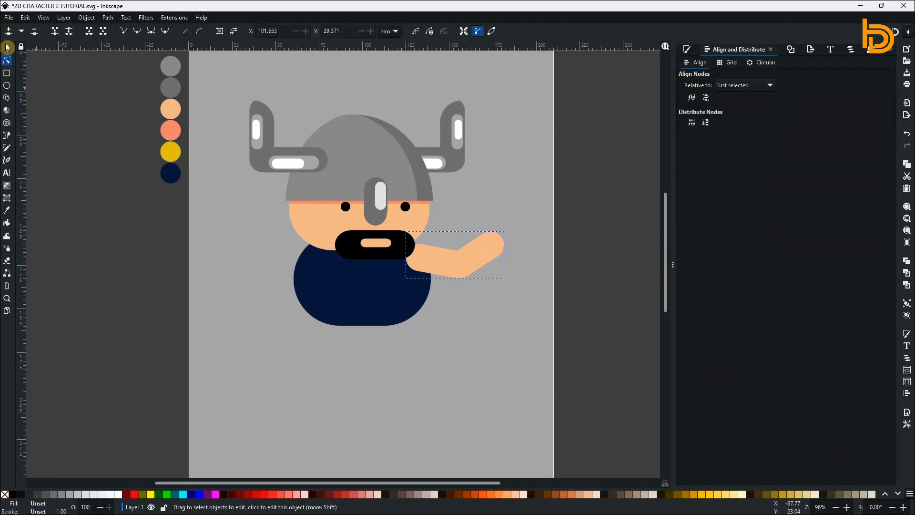
{"action": "left_click", "coordinate": [7, 48]}
{"action": "left_click", "coordinate": [432, 260]}
Rotate the upper arm further downward, shift it to X 128.194, Y 110.648 mm and readjust the forearm at the elbow.
{"action": "left_click", "coordinate": [433, 261]}
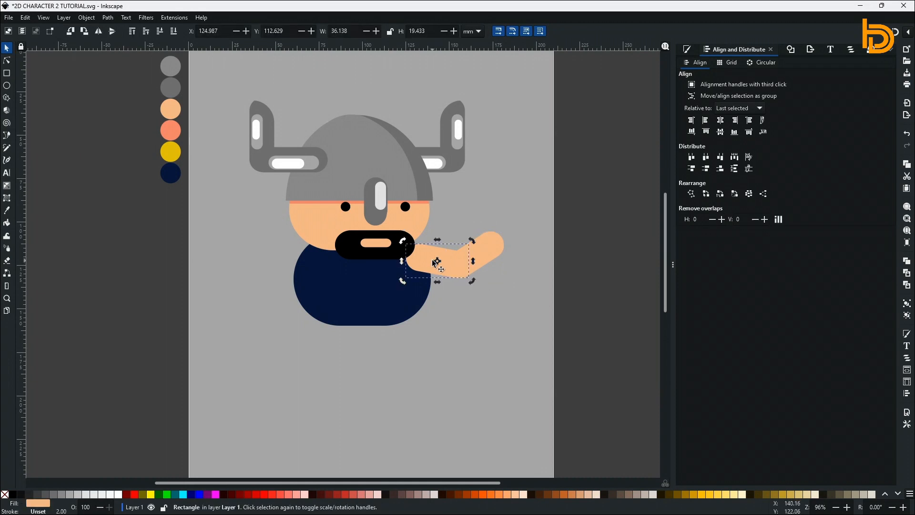
{"action": "left_click", "coordinate": [470, 246]}
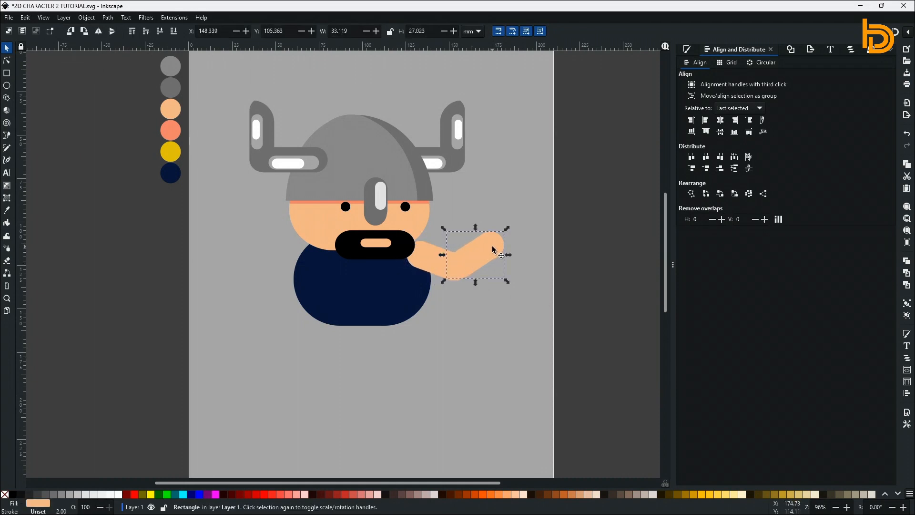
{"action": "left_click", "coordinate": [543, 281]}
{"action": "left_click", "coordinate": [432, 259]}
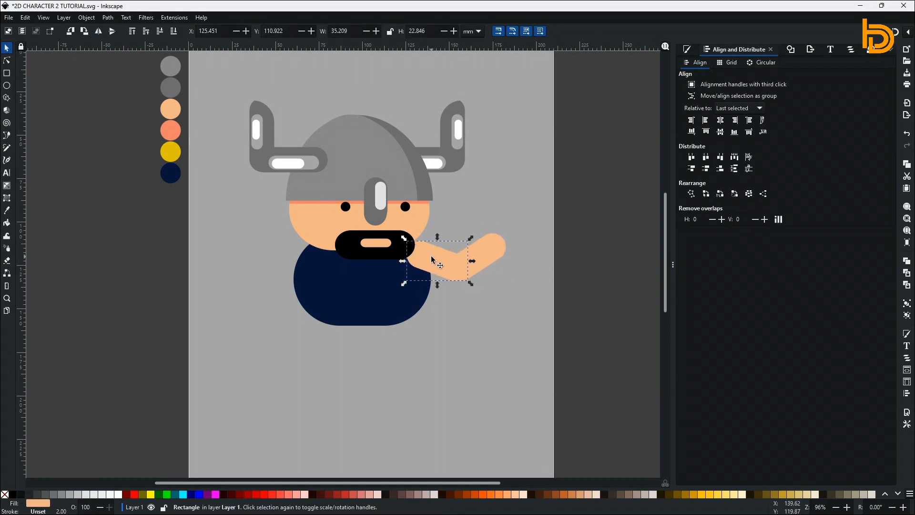
{"action": "left_click_drag", "start_coordinate": [432, 259], "coordinate": [438, 258]}
{"action": "left_click", "coordinate": [504, 309]}
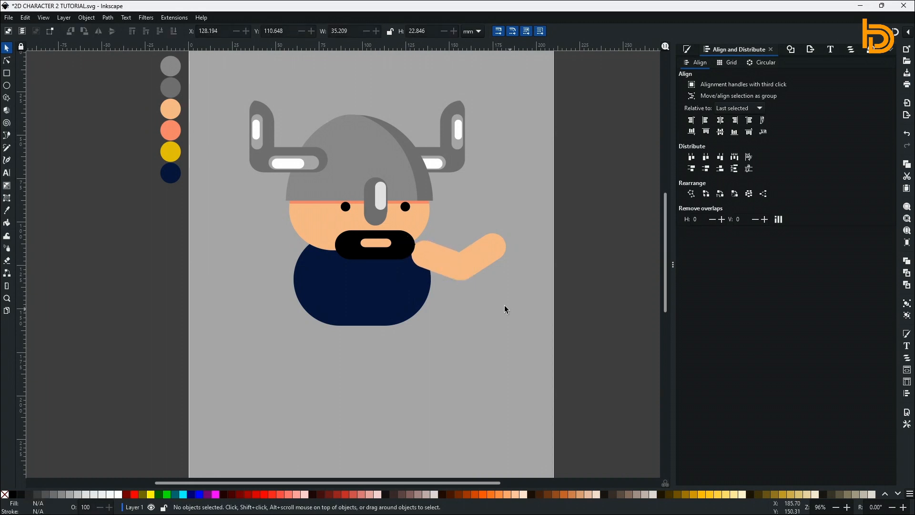
Refine the upper arm's tilt and move it to X 126.661, Y 112.858 mm at the shoulder.
{"action": "left_click", "coordinate": [428, 249]}
{"action": "left_click", "coordinate": [422, 255]}
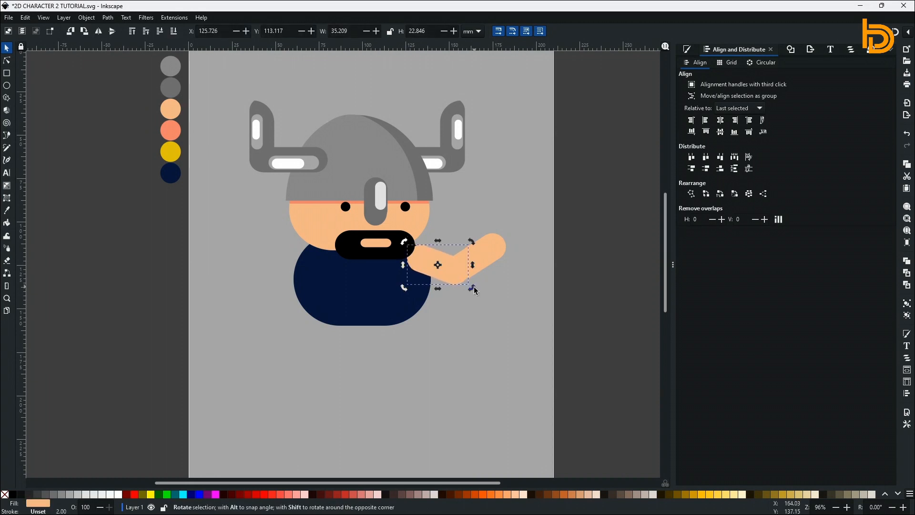
{"action": "left_click_drag", "start_coordinate": [469, 283], "coordinate": [480, 266]}
{"action": "left_click", "coordinate": [471, 268]}
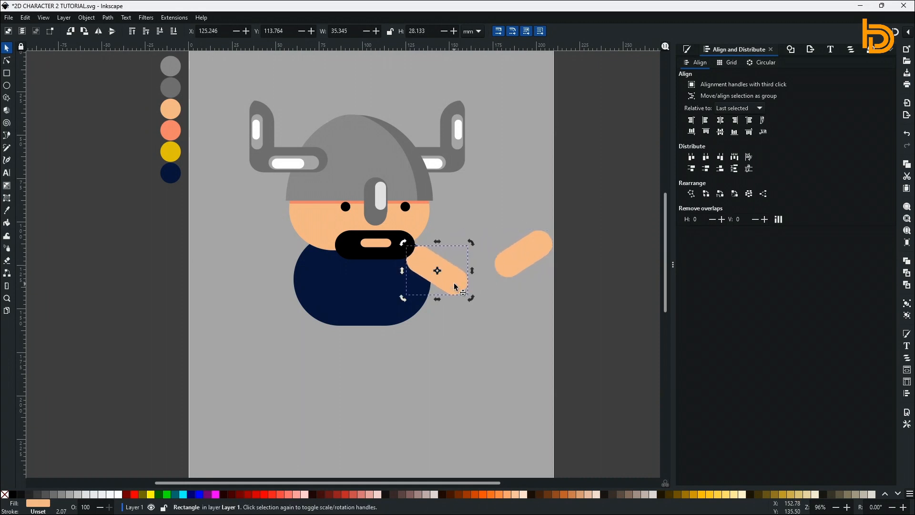
{"action": "left_click_drag", "start_coordinate": [471, 299], "coordinate": [479, 295]}
{"action": "left_click_drag", "start_coordinate": [422, 267], "coordinate": [426, 262]}
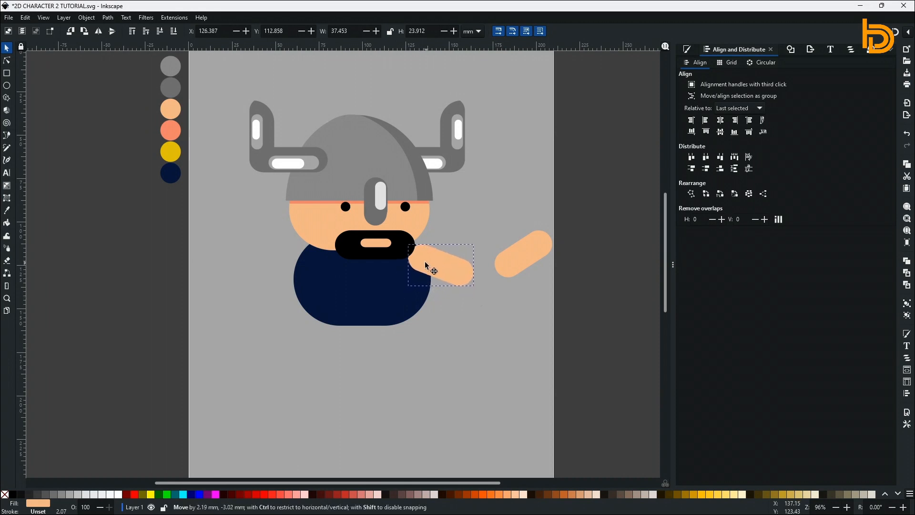
Move the forearm to X 150.259, Y 109.752 mm so it joins the upper arm at the elbow.
{"action": "left_click", "coordinate": [520, 265]}
{"action": "left_click_drag", "start_coordinate": [520, 266], "coordinate": [475, 274]}
{"action": "left_click", "coordinate": [522, 304]}
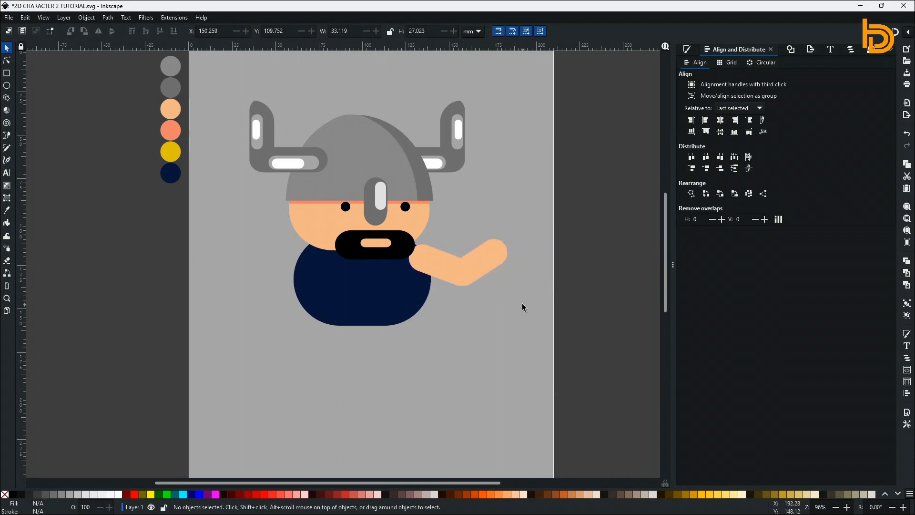
Draw a rounded hand about 15.1 × 21.1 mm at the forearm's end and a rounded thumb about 6.6 × 11.5 mm beside it.
{"action": "left_click", "coordinate": [7, 74]}
{"action": "left_click_drag", "start_coordinate": [491, 232], "coordinate": [517, 268]}
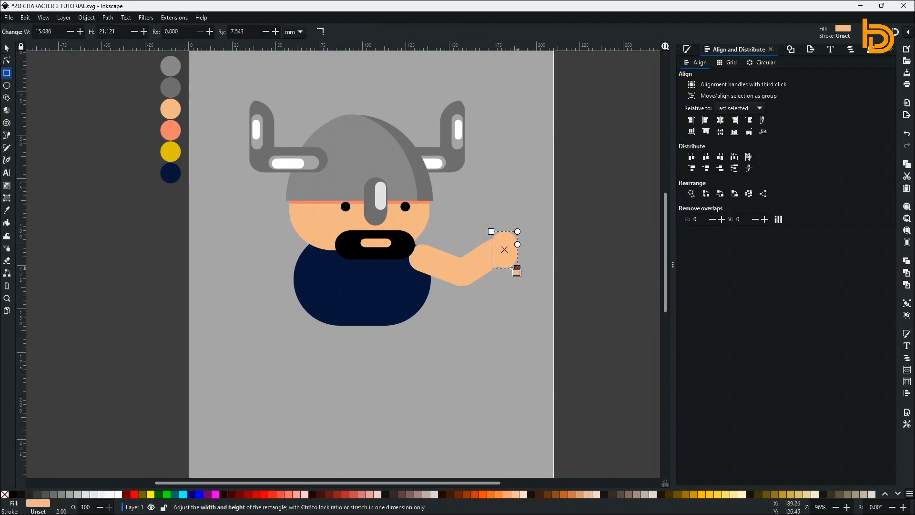
{"action": "left_click_drag", "start_coordinate": [529, 217], "coordinate": [540, 237]}
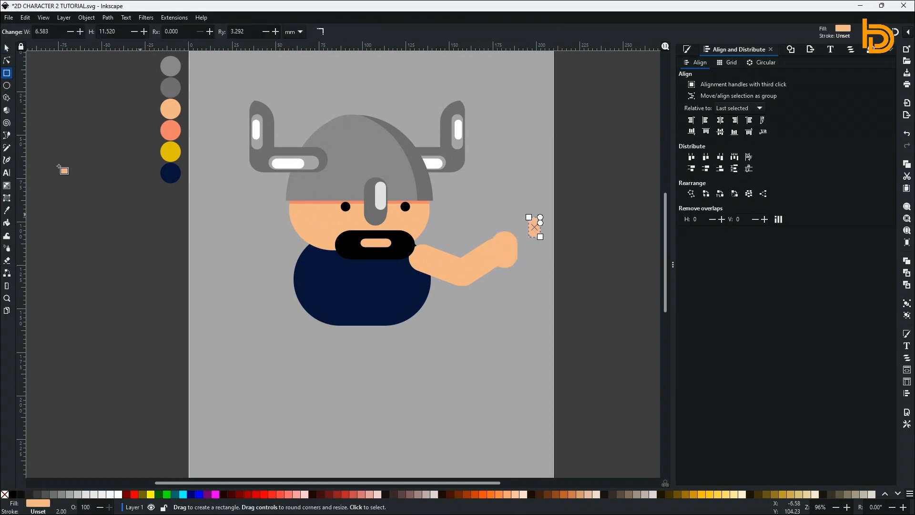
Fill the small thumb shape with the palette's coral colour.
{"action": "left_click", "coordinate": [9, 213]}
{"action": "left_click", "coordinate": [170, 130]}
{"action": "left_click", "coordinate": [7, 47]}
Lighten the hand's fill colour and move the coral thumb onto its inner edge at X 171.434, Y 107.523 mm.
{"action": "left_click", "coordinate": [505, 249]}
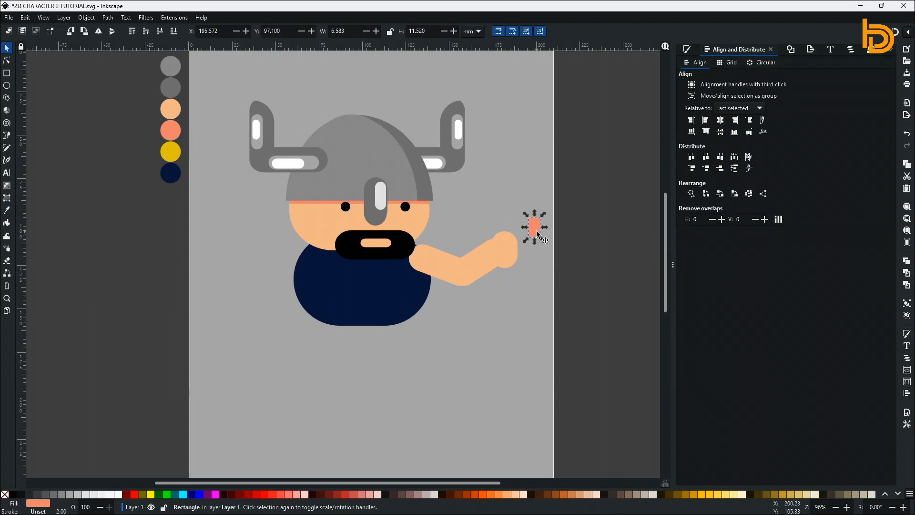
{"action": "left_click", "coordinate": [38, 505]}
{"action": "left_click_drag", "start_coordinate": [806, 282], "coordinate": [801, 283]}
{"action": "left_click_drag", "start_coordinate": [535, 227], "coordinate": [493, 244]}
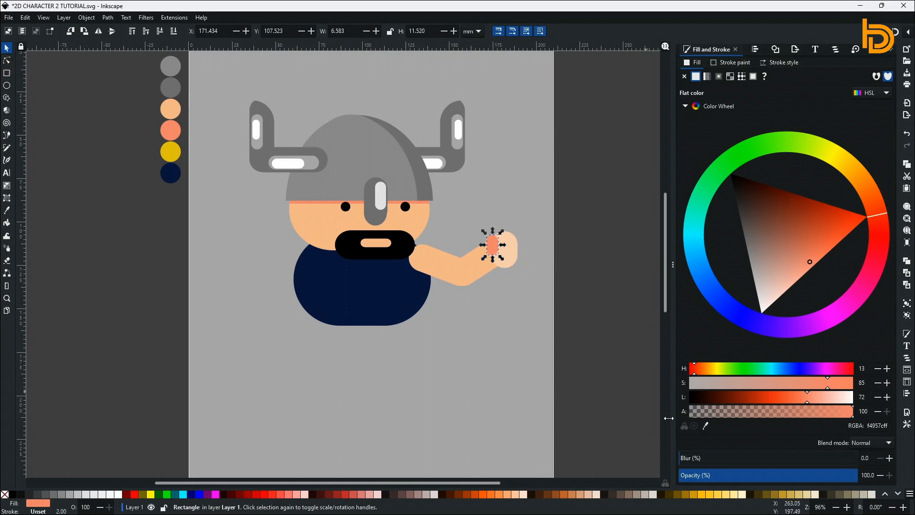
{"action": "left_click", "coordinate": [557, 328]}
{"action": "left_click", "coordinate": [429, 265]}
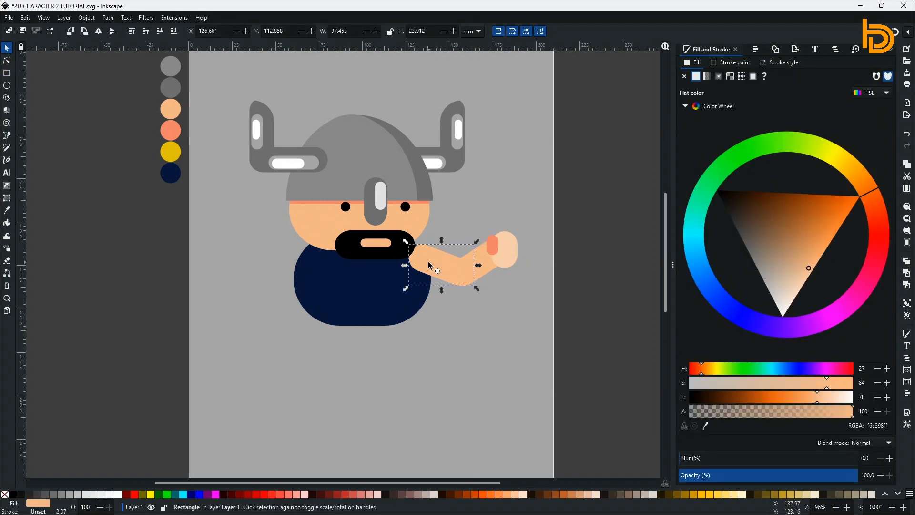
{"action": "left_click", "coordinate": [491, 273], "text": "shift"}
{"action": "left_click", "coordinate": [515, 256]}
{"action": "key", "text": "Escape"}
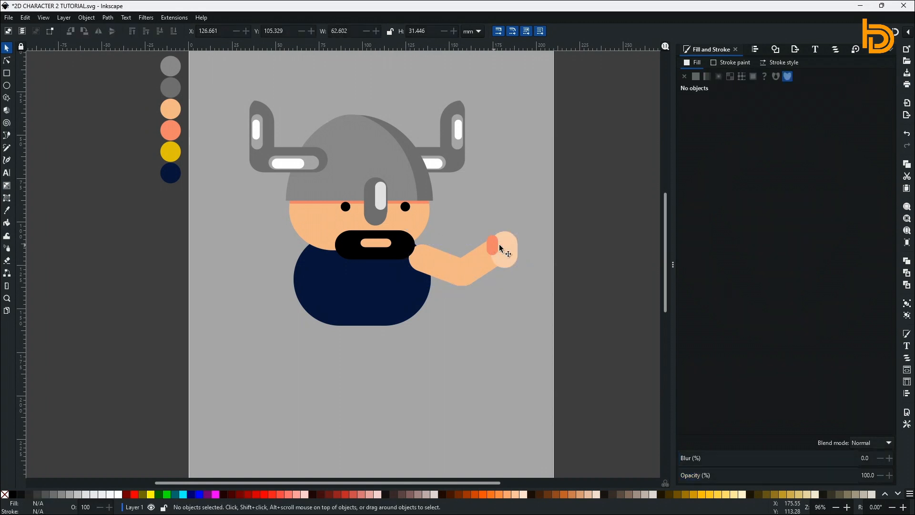
Group the upper arm and forearm into a single object.
{"action": "left_click", "coordinate": [499, 244], "text": "ctrl"}
{"action": "left_click", "coordinate": [515, 248]}
{"action": "left_click", "coordinate": [451, 265], "text": "shift"}
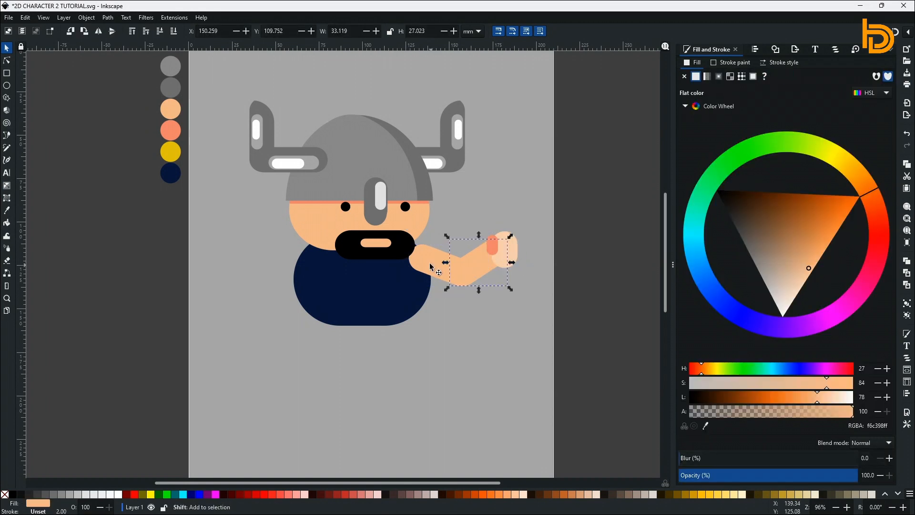
{"action": "key", "text": "ctrl+g"}
{"action": "left_click", "coordinate": [546, 292]}
{"action": "left_click", "coordinate": [457, 272]}
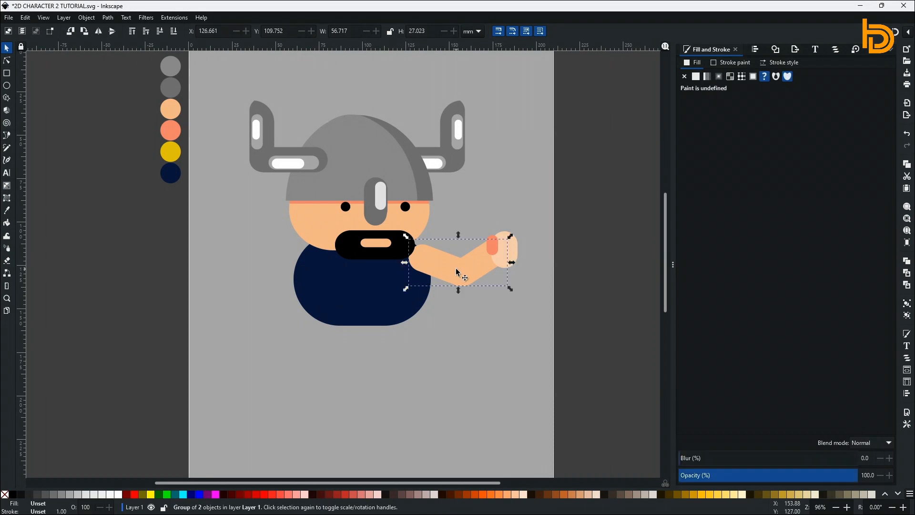
Duplicate the bent arm with its hand, flip the copy horizontally and place it on the body's opposite side at X 79.545, Y 121.326 mm.
{"action": "left_click", "coordinate": [514, 250], "text": "shift"}
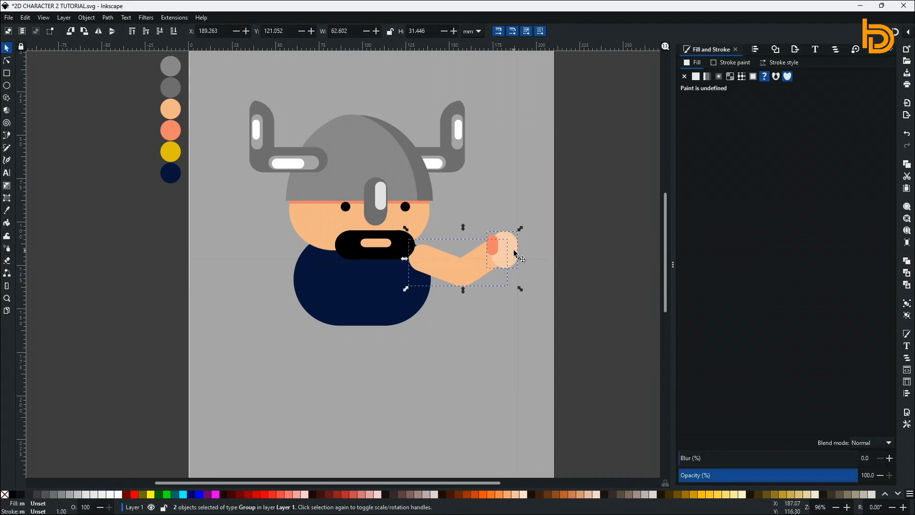
{"action": "key", "text": "ctrl+d"}
{"action": "left_click", "coordinate": [96, 33]}
{"action": "left_click_drag", "start_coordinate": [470, 270], "coordinate": [274, 270]}
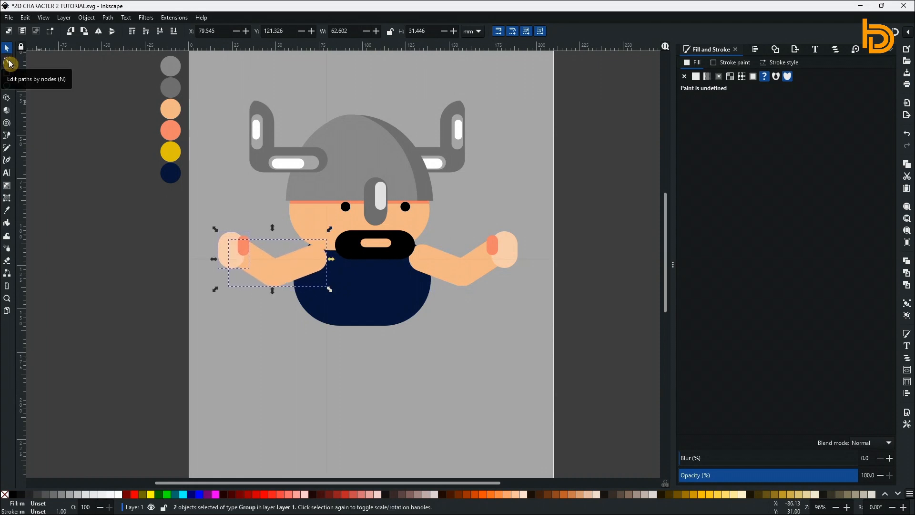
Rotate the mirrored arm counterclockwise toward the shoulder and lower it behind the navy body.
{"action": "left_click", "coordinate": [260, 261]}
{"action": "left_click_drag", "start_coordinate": [330, 229], "coordinate": [311, 209]}
{"action": "left_click_drag", "start_coordinate": [291, 248], "coordinate": [273, 276]}
{"action": "left_click", "coordinate": [160, 33]}
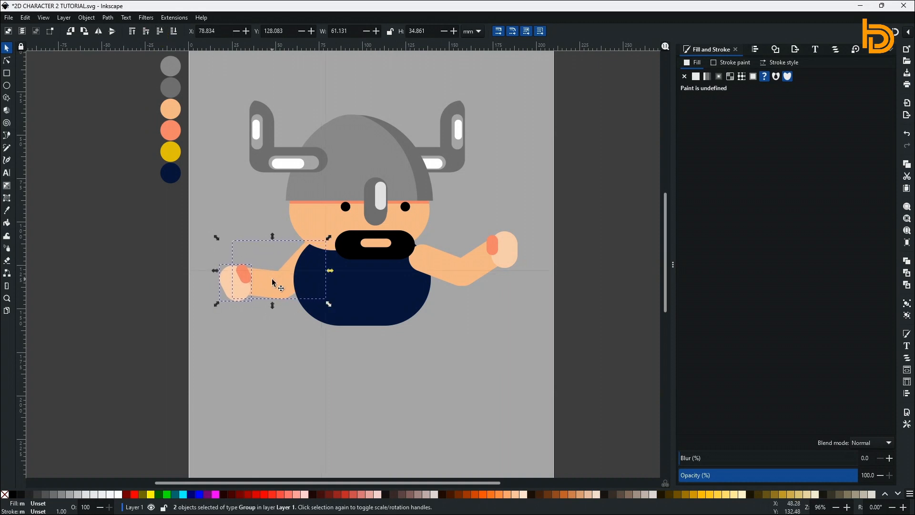
Rotate the mirrored arm back clockwise so its hand is raised and reposition it at X 85.131, Y 126.609 mm.
{"action": "left_click", "coordinate": [272, 280]}
{"action": "left_click_drag", "start_coordinate": [330, 238], "coordinate": [339, 259]}
{"action": "mouse_move", "coordinate": [272, 284]}
{"action": "left_mouse_down"}
{"action": "mouse_move", "coordinate": [282, 285]}
{"action": "mouse_move", "coordinate": [279, 274]}
{"action": "left_mouse_up"}
{"action": "left_click", "coordinate": [41, 135]}
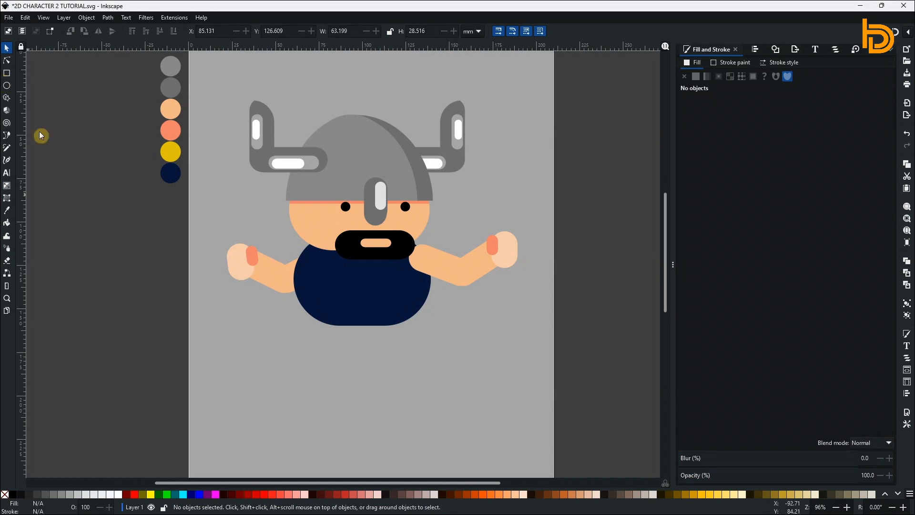
Rotate the mirrored arm's hand about 7° so it stands upright.
{"action": "left_click", "coordinate": [241, 264]}
{"action": "left_click", "coordinate": [243, 263]}
{"action": "left_click_drag", "start_coordinate": [260, 245], "coordinate": [266, 244]}
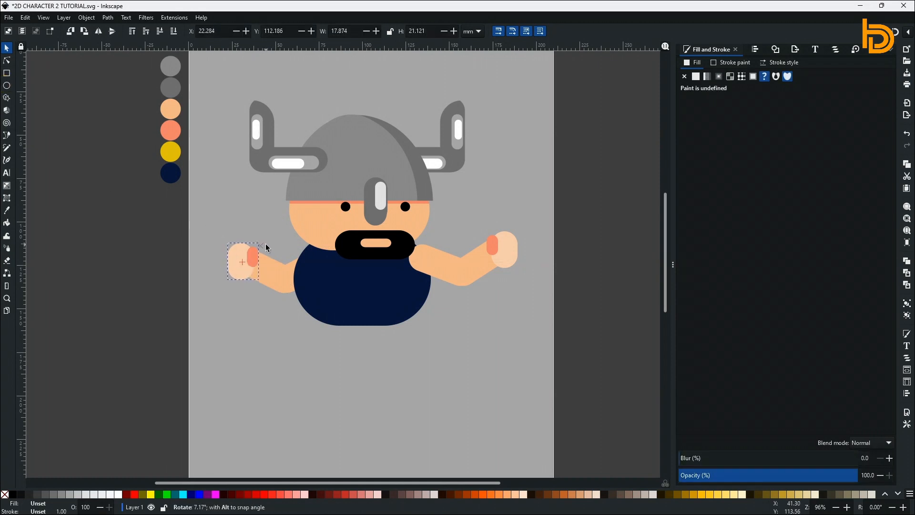
{"action": "left_click", "coordinate": [237, 332]}
Ungroup the mirrored arm's hand and tilt its coral thumb clockwise.
{"action": "left_click", "coordinate": [252, 257]}
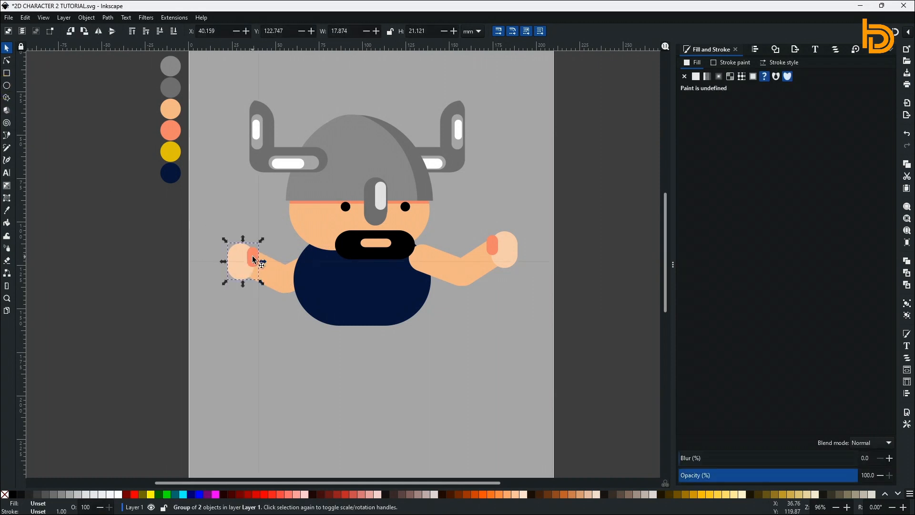
{"action": "key", "text": "ctrl+shift+g"}
{"action": "key", "text": "Escape"}
{"action": "left_click", "coordinate": [253, 262]}
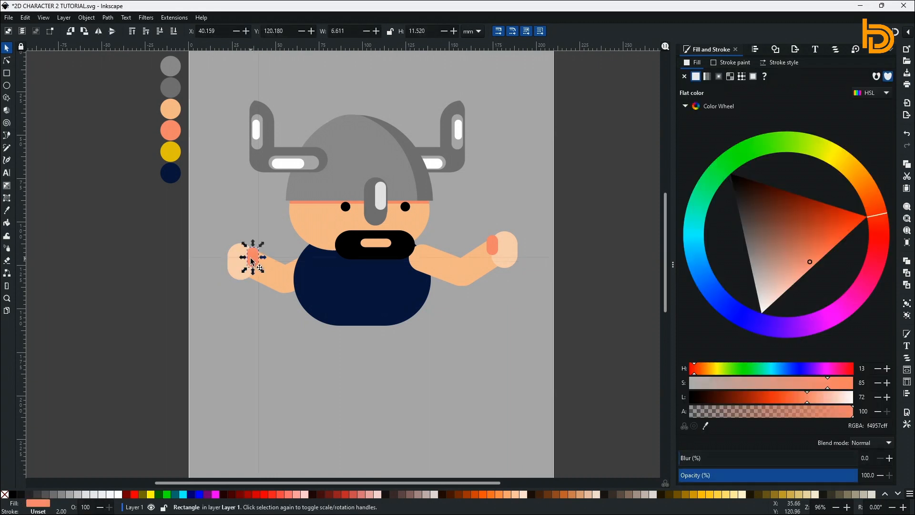
{"action": "left_click", "coordinate": [253, 262]}
{"action": "mouse_move", "coordinate": [263, 246]}
{"action": "left_mouse_down"}
{"action": "mouse_move", "coordinate": [269, 252]}
{"action": "mouse_move", "coordinate": [255, 253]}
{"action": "left_mouse_up"}
{"action": "key", "text": "Escape"}
Draw a circle about 65.8 mm across in the palette's yellow and place it beside the page at X -68.848, Y 106.975 mm.
{"action": "left_click", "coordinate": [7, 85]}
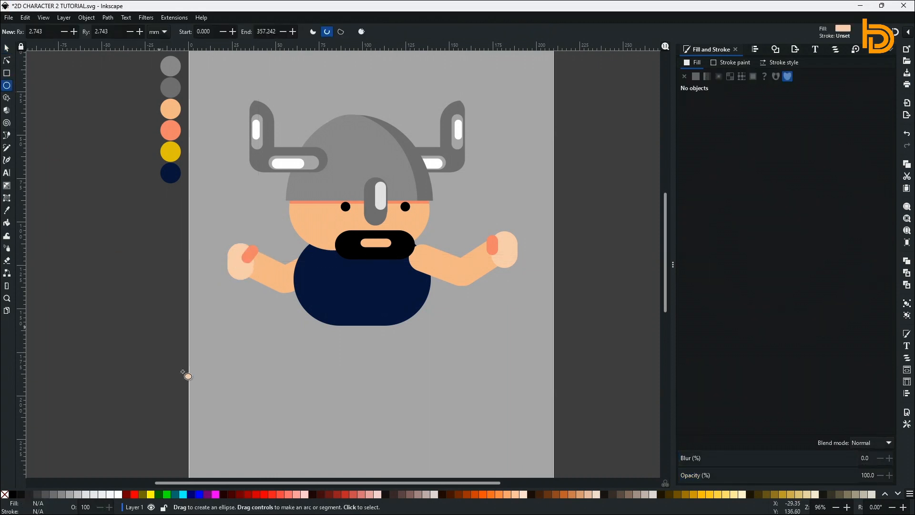
{"action": "left_click_drag", "start_coordinate": [86, 262], "coordinate": [143, 319]}
{"action": "left_click", "coordinate": [7, 211]}
{"action": "left_click", "coordinate": [162, 156]}
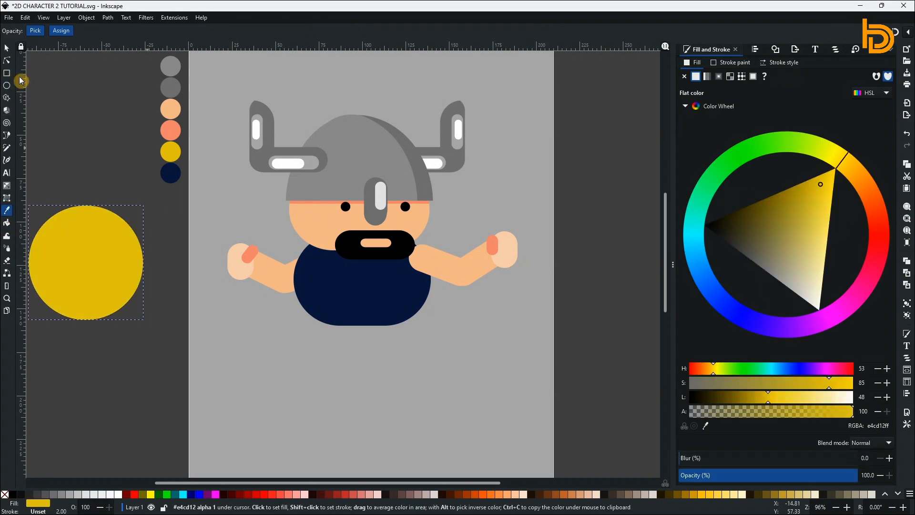
{"action": "key", "text": "s"}
{"action": "left_click_drag", "start_coordinate": [81, 249], "coordinate": [125, 283]}
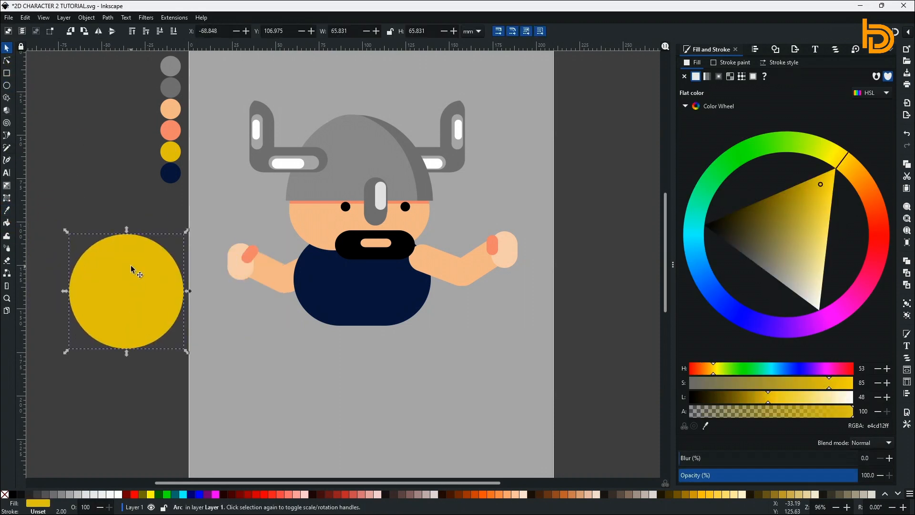
Duplicate the yellow circle, shrink the copy about its centre and fill it grey as the shield's inner disc.
{"action": "key", "text": "ctrl+d"}
{"action": "left_click_drag", "start_coordinate": [187, 231], "coordinate": [171, 247]}
{"action": "left_click", "coordinate": [95, 494]}
{"action": "left_click", "coordinate": [64, 494]}
Add an outer shield rim from a light grey (cccccc) copy of the yellow circle, enlarged to about 72.4 mm and lowered behind the other circles.
{"action": "left_click", "coordinate": [174, 281]}
{"action": "key", "text": "ctrl+d"}
{"action": "left_click", "coordinate": [80, 493]}
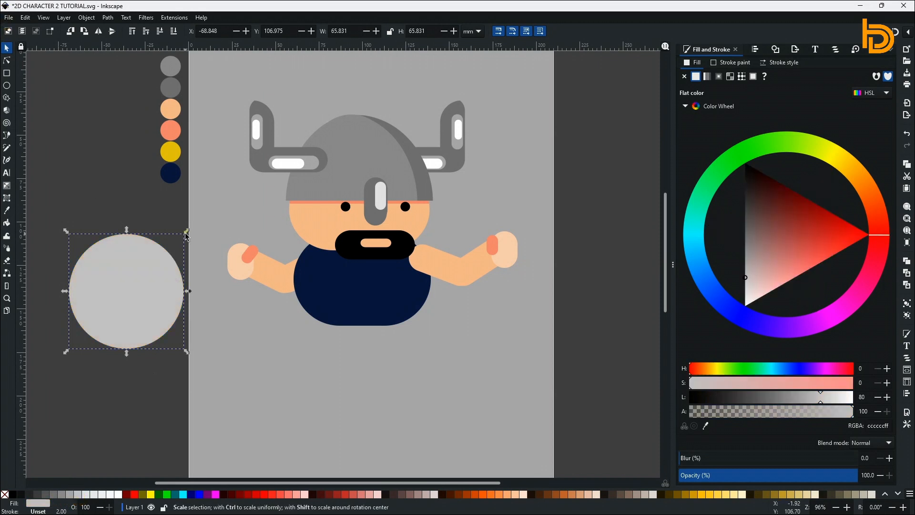
{"action": "left_click_drag", "start_coordinate": [186, 235], "coordinate": [190, 228]}
{"action": "left_click", "coordinate": [161, 31]}
{"action": "left_click", "coordinate": [162, 32]}
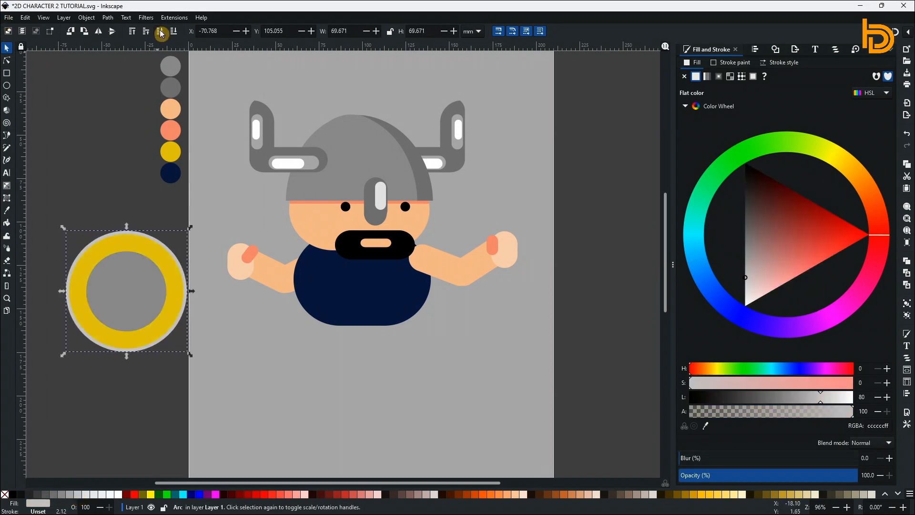
{"action": "left_click", "coordinate": [194, 230]}
Shift the yellow shield ring's fill to a warmer, more saturated golden orange.
{"action": "left_click", "coordinate": [166, 261]}
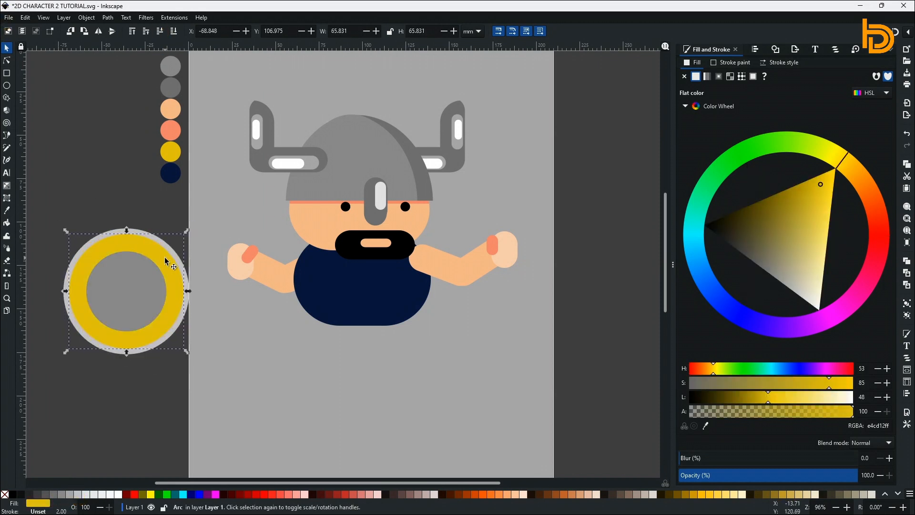
{"action": "left_click_drag", "start_coordinate": [840, 161], "coordinate": [844, 166]}
{"action": "left_click", "coordinate": [831, 178]}
{"action": "left_click", "coordinate": [97, 210]}
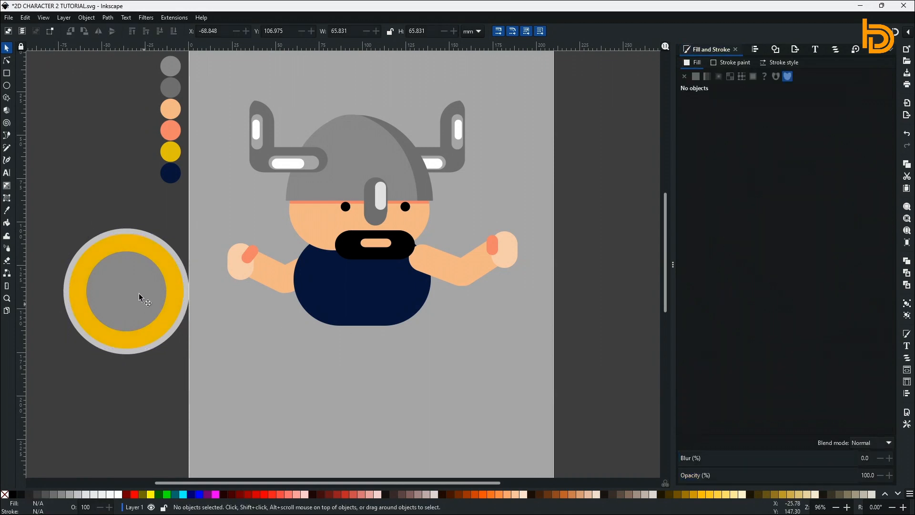
Draw a narrow vertical rounded bar behind the shield-side hand, fill it black and lengthen it to about 5.8 × 29.6 mm.
{"action": "left_click", "coordinate": [6, 74]}
{"action": "mouse_move", "coordinate": [116, 277]}
{"action": "left_mouse_down"}
{"action": "mouse_move", "coordinate": [132, 303]}
{"action": "mouse_move", "coordinate": [124, 313]}
{"action": "mouse_move", "coordinate": [245, 250]}
{"action": "mouse_move", "coordinate": [243, 232]}
{"action": "mouse_move", "coordinate": [241, 254]}
{"action": "left_mouse_up"}
{"action": "key", "text": "s"}
{"action": "left_click", "coordinate": [13, 494]}
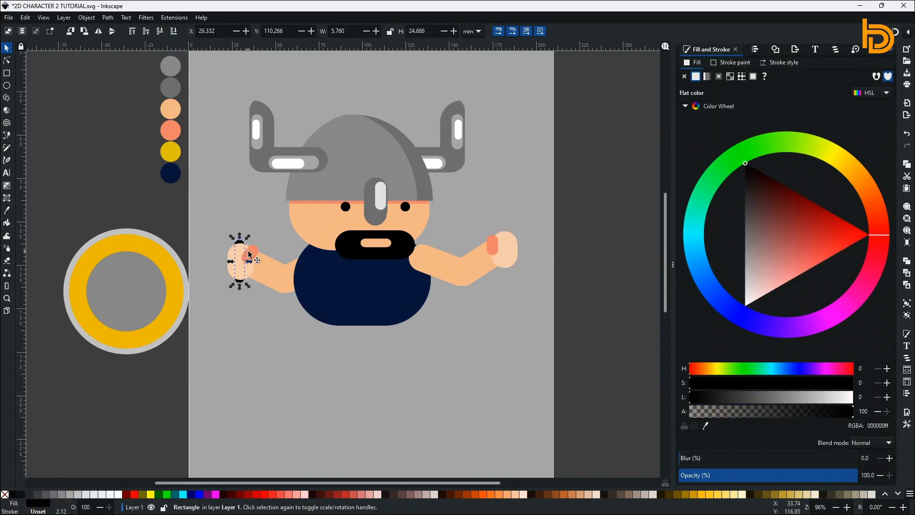
{"action": "left_click_drag", "start_coordinate": [240, 236], "coordinate": [239, 234]}
{"action": "left_click_drag", "start_coordinate": [240, 287], "coordinate": [240, 292]}
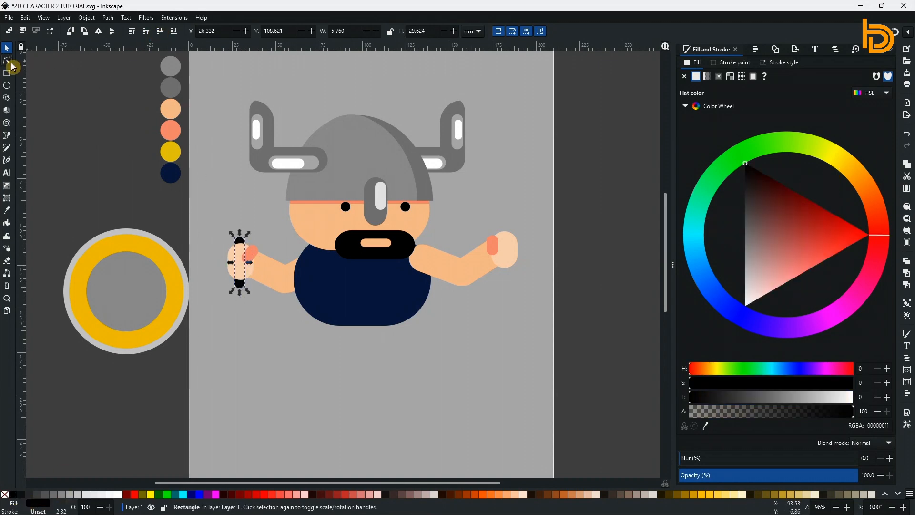
Group the three shield circles and move them over the hand with the black bar at X -9.600, Y 85.854 mm.
{"action": "left_click", "coordinate": [11, 62]}
{"action": "left_click", "coordinate": [7, 48]}
{"action": "left_click_drag", "start_coordinate": [39, 210], "coordinate": [198, 400]}
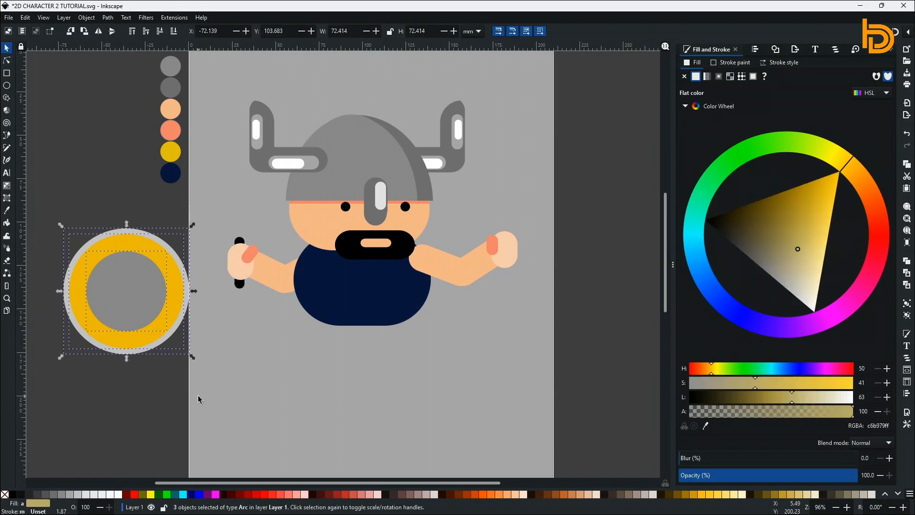
{"action": "left_click", "coordinate": [86, 17]}
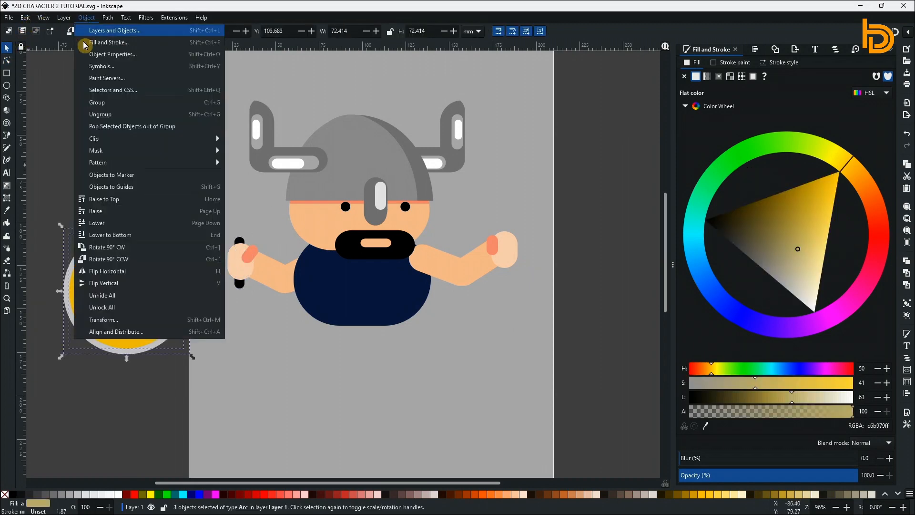
{"action": "left_click", "coordinate": [95, 102]}
{"action": "left_click_drag", "start_coordinate": [128, 286], "coordinate": [237, 255]}
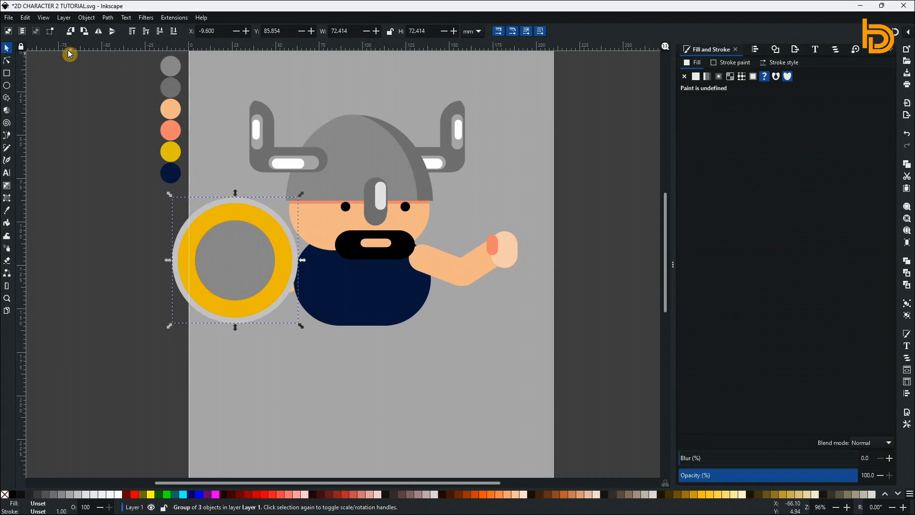
Lower the shield behind the hand, handle and arm, and enlarge it to about 86.1 mm across.
{"action": "left_click", "coordinate": [159, 34]}
{"action": "left_click", "coordinate": [160, 33]}
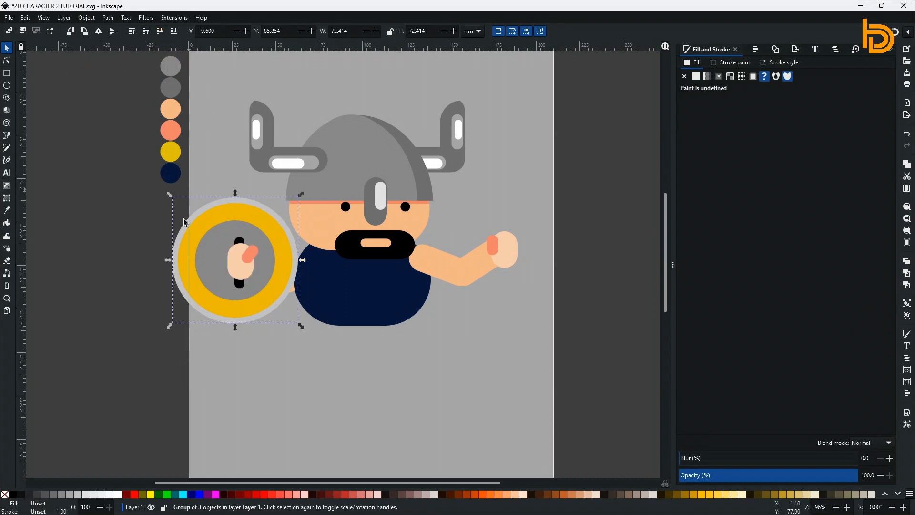
{"action": "left_click", "coordinate": [159, 33]}
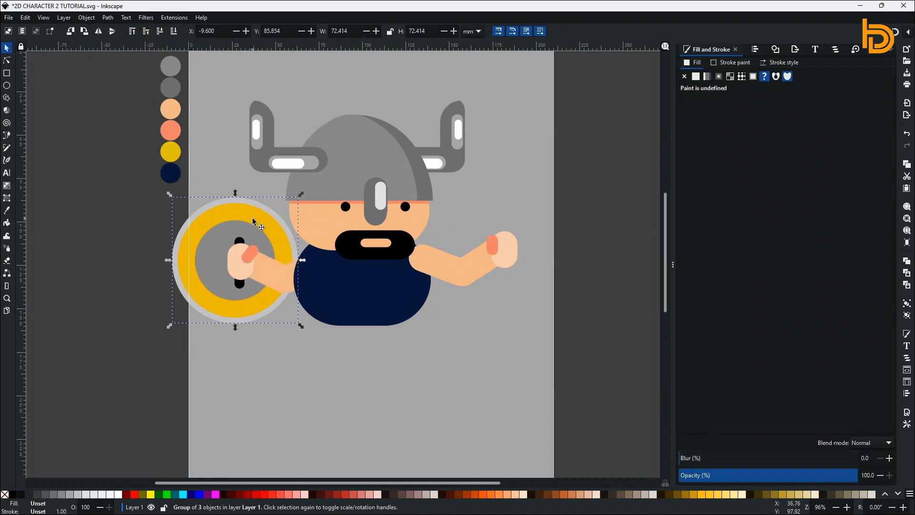
{"action": "left_click_drag", "start_coordinate": [302, 327], "coordinate": [323, 341]}
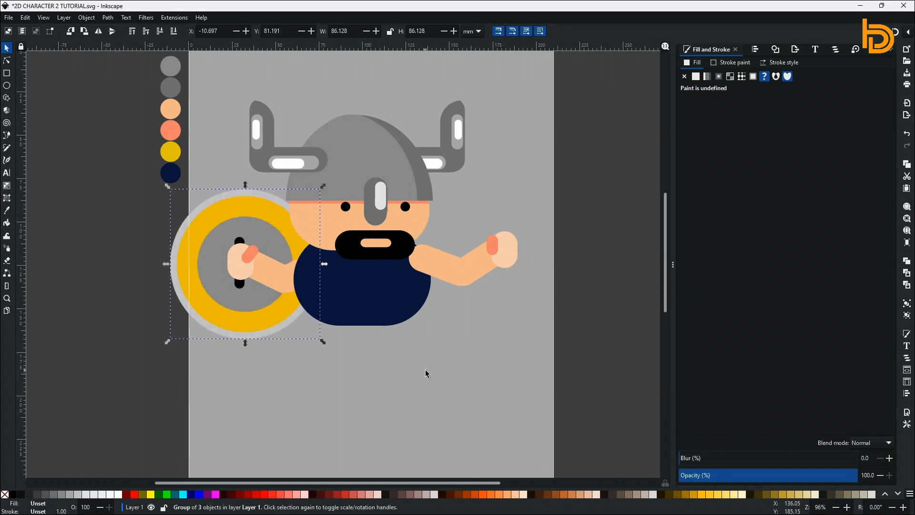
Rotate the shield hand's coral thumb more upright and move it to X 30.338, Y 112.341 mm.
{"action": "left_click", "coordinate": [235, 263]}
{"action": "left_click", "coordinate": [7, 60]}
{"action": "left_click", "coordinate": [251, 255]}
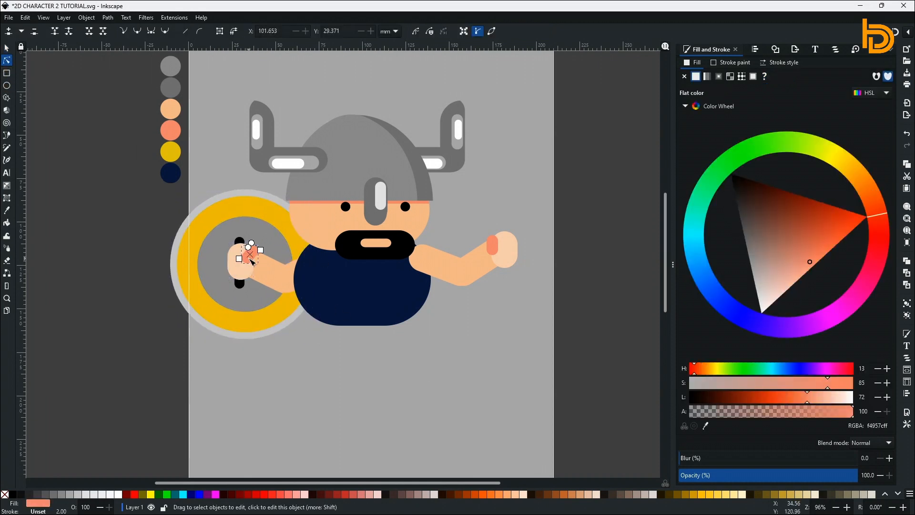
{"action": "left_click", "coordinate": [7, 48]}
{"action": "left_click", "coordinate": [250, 255]}
{"action": "left_click_drag", "start_coordinate": [260, 241], "coordinate": [266, 239]}
{"action": "left_click_drag", "start_coordinate": [249, 254], "coordinate": [251, 249]}
{"action": "left_click", "coordinate": [156, 346]}
Narrow the hand gripping the shield to about 11.6 mm wide.
{"action": "left_click", "coordinate": [231, 271]}
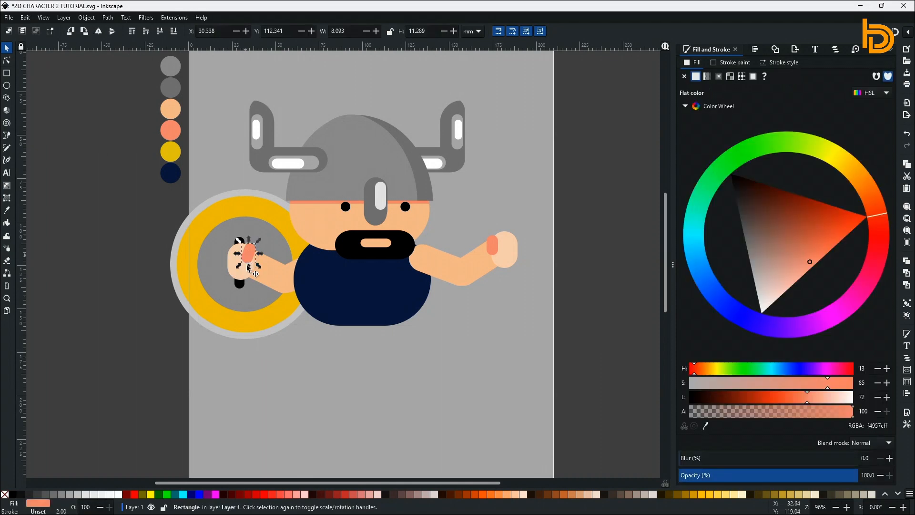
{"action": "key", "text": "n"}
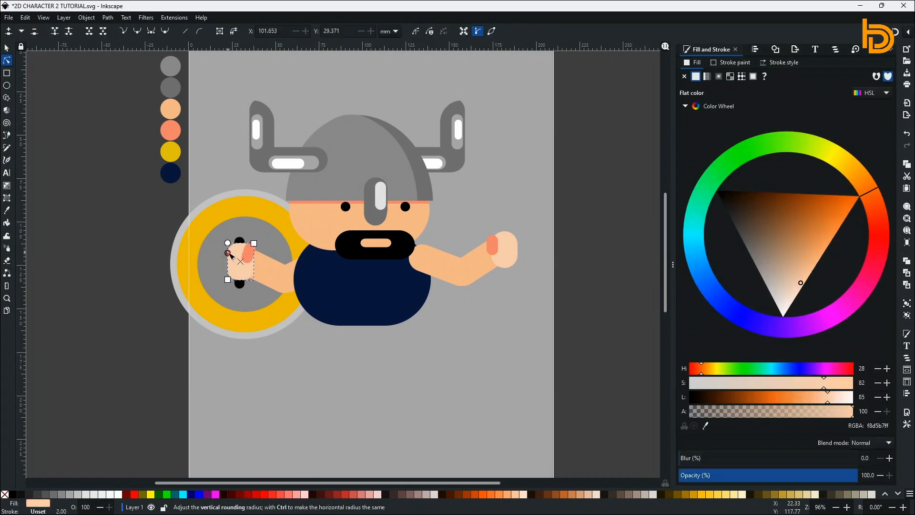
{"action": "key", "text": "s"}
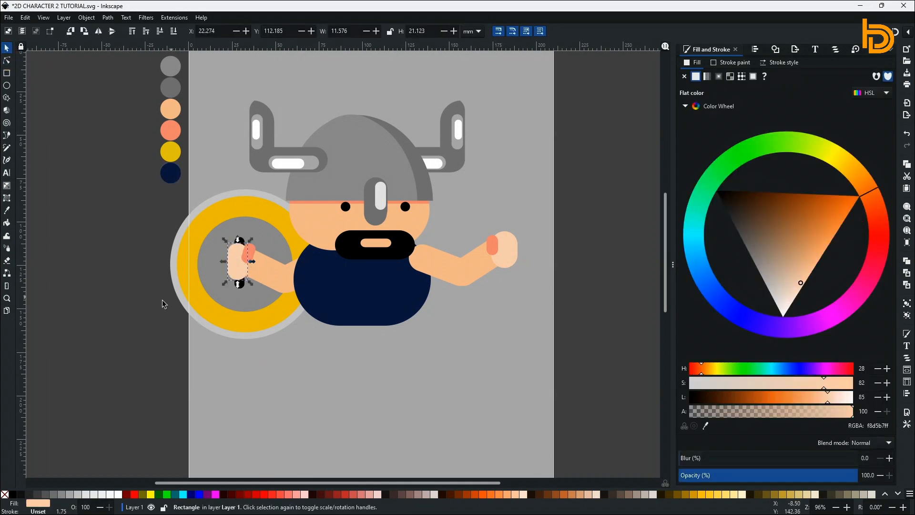
{"action": "left_click", "coordinate": [162, 304]}
Narrow the empty hand on the other arm to match the shield hand and shift it slightly inward and up.
{"action": "left_click", "coordinate": [506, 257]}
{"action": "key", "text": "n"}
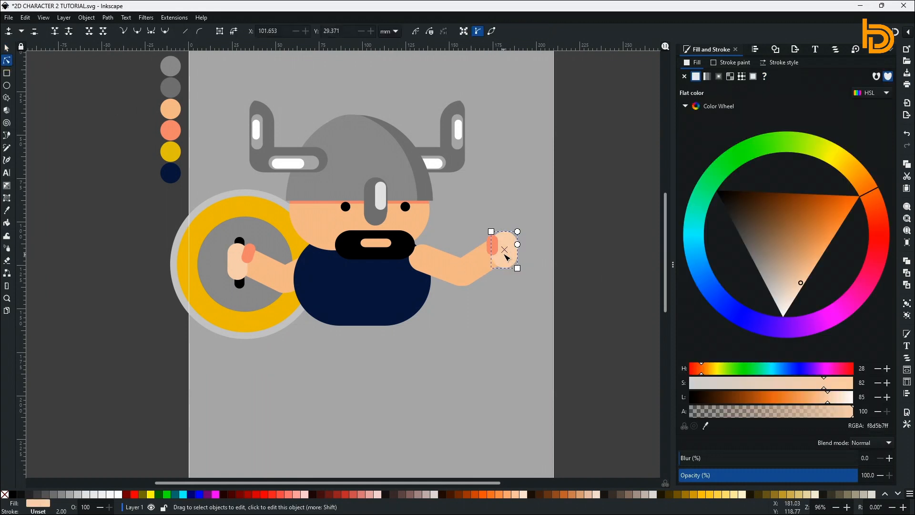
{"action": "key", "text": "s"}
{"action": "mouse_move", "coordinate": [487, 249]}
{"action": "left_mouse_down"}
{"action": "mouse_move", "coordinate": [518, 249]}
{"action": "mouse_move", "coordinate": [494, 242]}
{"action": "left_mouse_up"}
{"action": "left_click", "coordinate": [7, 61]}
{"action": "left_click", "coordinate": [506, 252]}
Move the empty hand's coral thumb onto its inner edge at X 172.257, Y 105.878 mm.
{"action": "left_click", "coordinate": [7, 48]}
{"action": "left_click", "coordinate": [7, 61]}
{"action": "left_click", "coordinate": [493, 245]}
{"action": "key", "text": "s"}
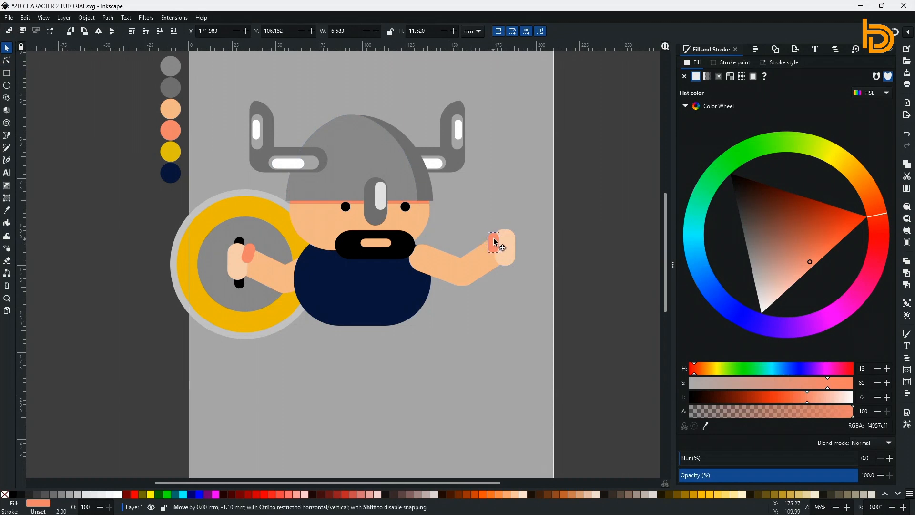
{"action": "left_click", "coordinate": [557, 303]}
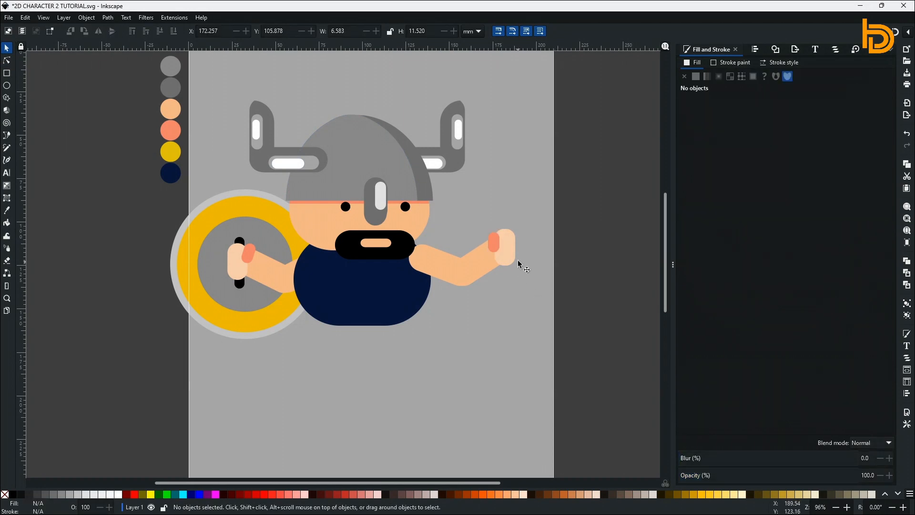
Group the shield hand with its thumb and black handle, and move the arm behind them to X 27.787, Y 114.471 mm.
{"action": "left_click", "coordinate": [244, 261]}
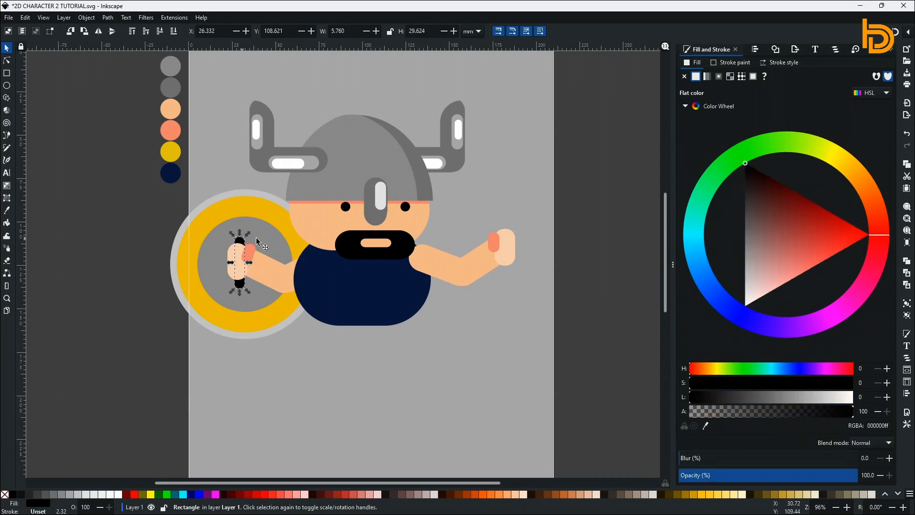
{"action": "left_click", "coordinate": [232, 262], "text": "shift"}
{"action": "left_click", "coordinate": [240, 241], "text": "shift"}
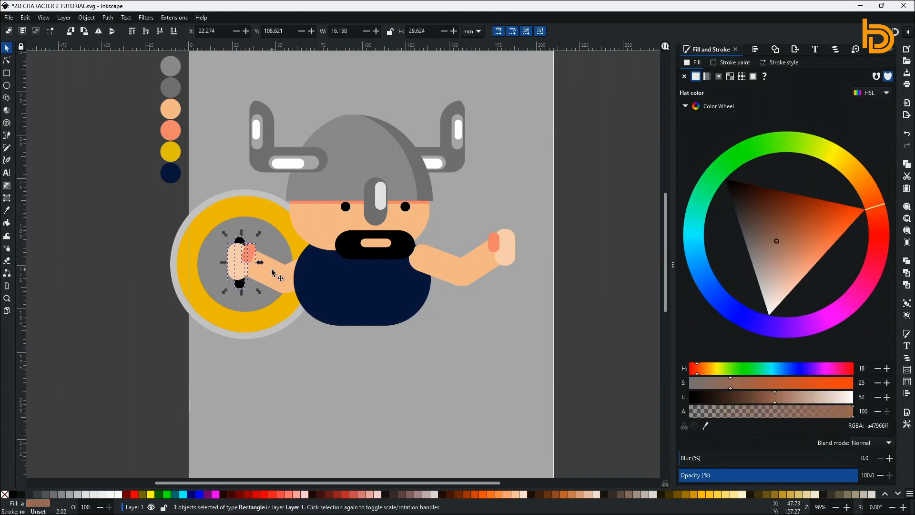
{"action": "mouse_move", "coordinate": [271, 268]}
{"action": "left_mouse_down"}
{"action": "mouse_move", "coordinate": [269, 282]}
{"action": "mouse_move", "coordinate": [262, 275]}
{"action": "left_mouse_up"}
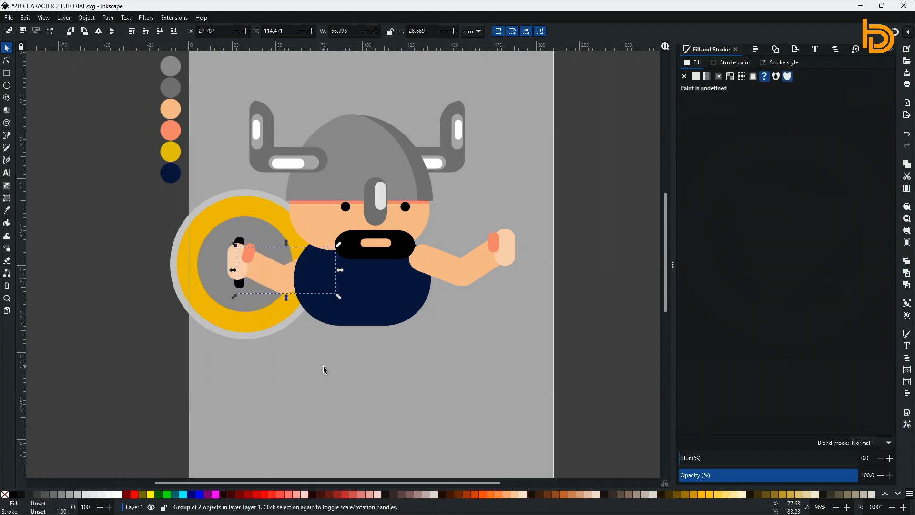
{"action": "left_click", "coordinate": [240, 242], "text": "shift"}
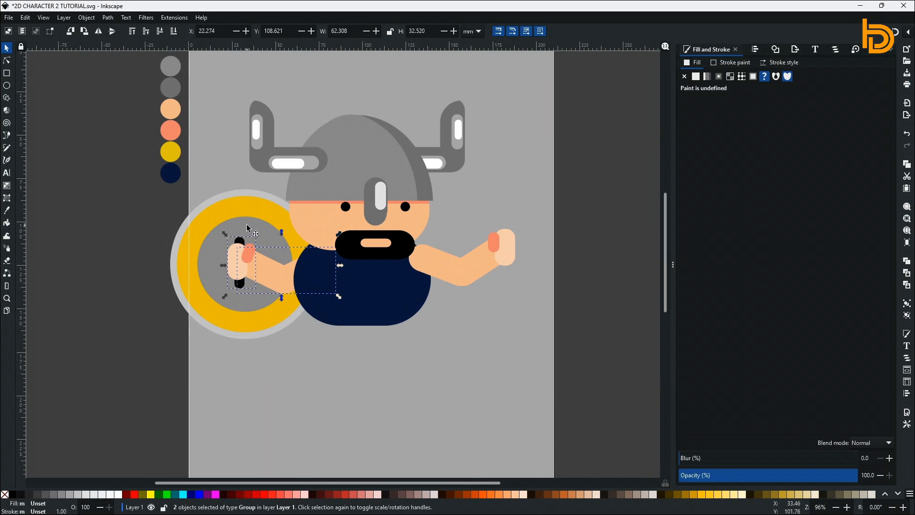
Shift the round shield slightly outward and up to X -12.892, Y 80.094 mm.
{"action": "key", "text": "Escape"}
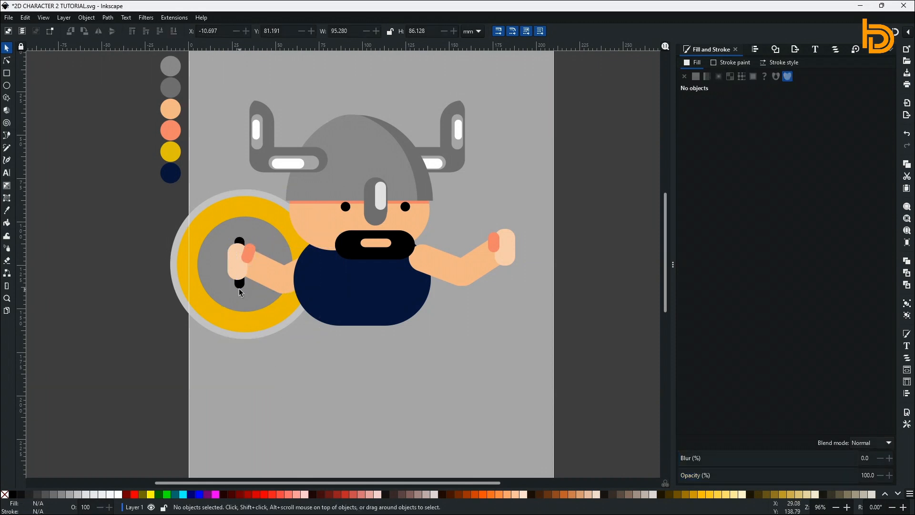
{"action": "left_click", "coordinate": [251, 311]}
{"action": "left_click_drag", "start_coordinate": [250, 309], "coordinate": [247, 307]}
{"action": "left_click", "coordinate": [350, 342]}
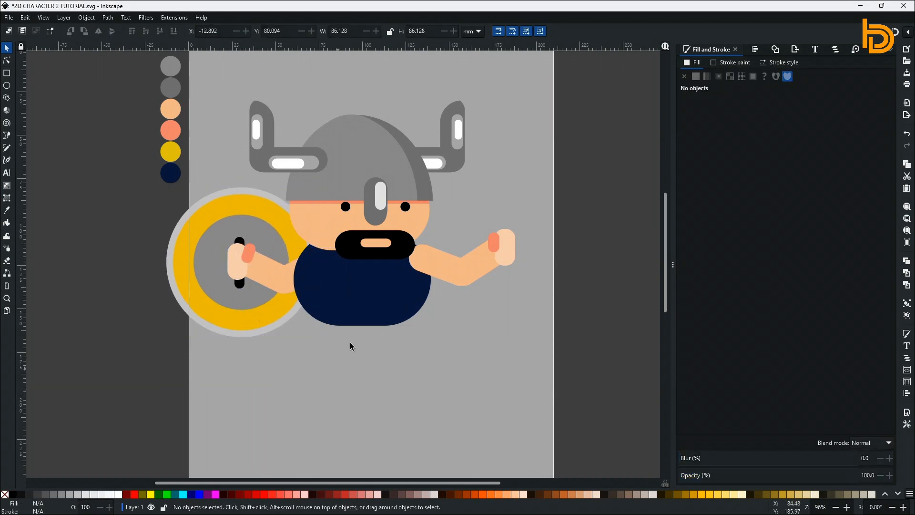
Draw a rectangle about 13.7 mm wide above the empty hand and fill it with mid gray 808080.
{"action": "left_click", "coordinate": [7, 73]}
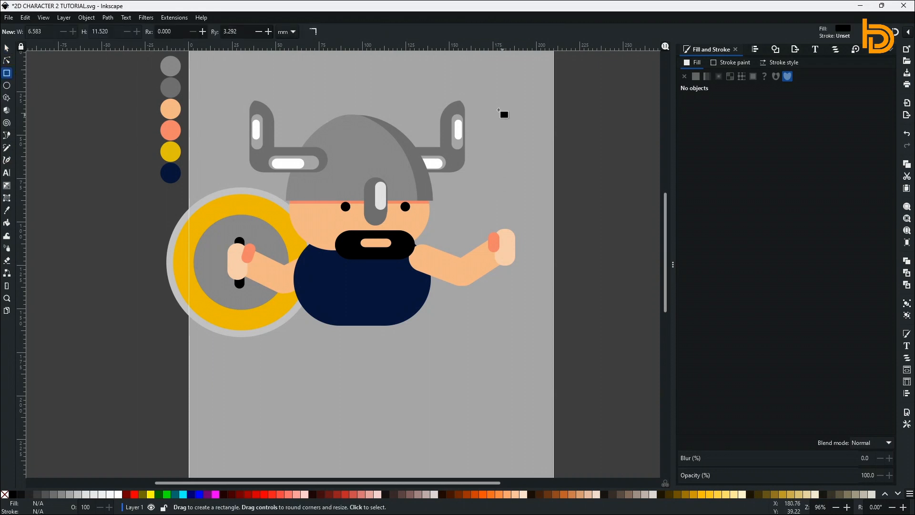
{"action": "mouse_move", "coordinate": [493, 102]}
{"action": "left_mouse_down"}
{"action": "mouse_move", "coordinate": [527, 133]}
{"action": "mouse_move", "coordinate": [516, 149]}
{"action": "left_mouse_up"}
{"action": "key", "text": "n"}
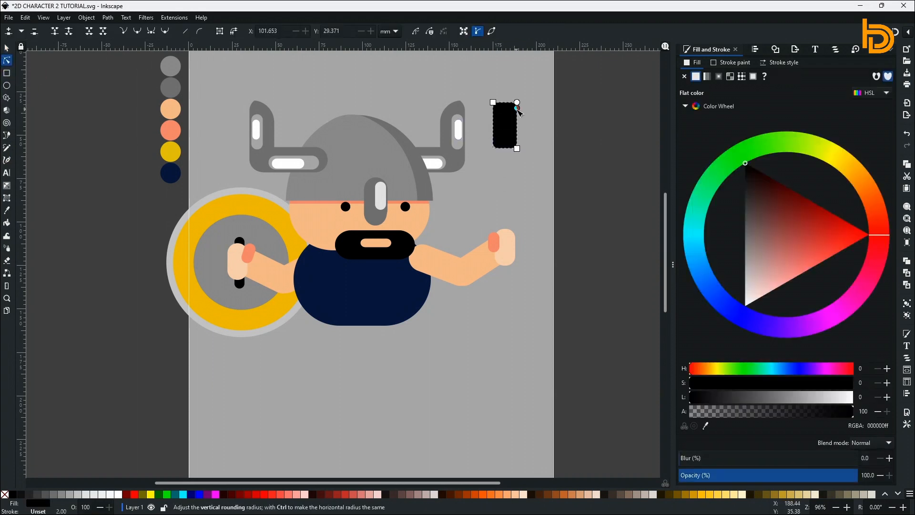
{"action": "left_click", "coordinate": [58, 494]}
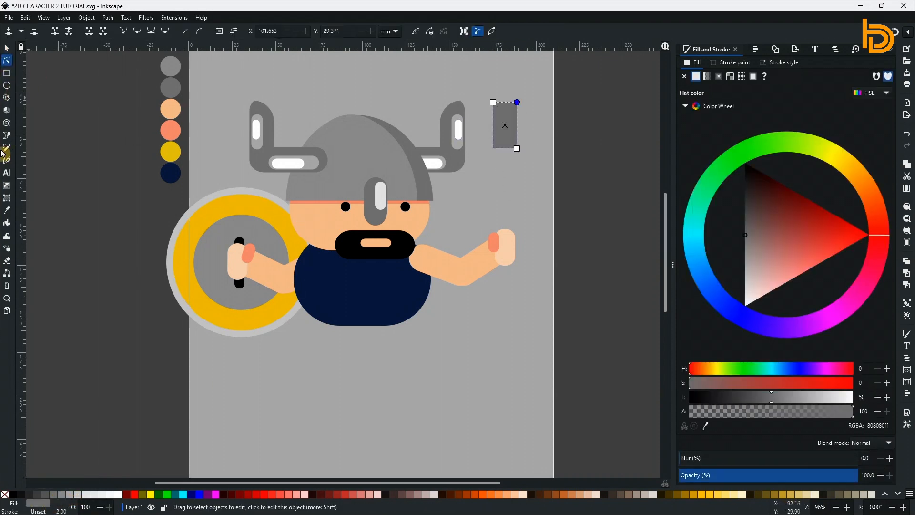
Convert the gray rectangle to a path, add a node midway along its top edge, and raise it to Y 20.157 mm as a tip.
{"action": "left_click", "coordinate": [108, 18]}
{"action": "left_click", "coordinate": [119, 28]}
{"action": "left_click", "coordinate": [504, 102]}
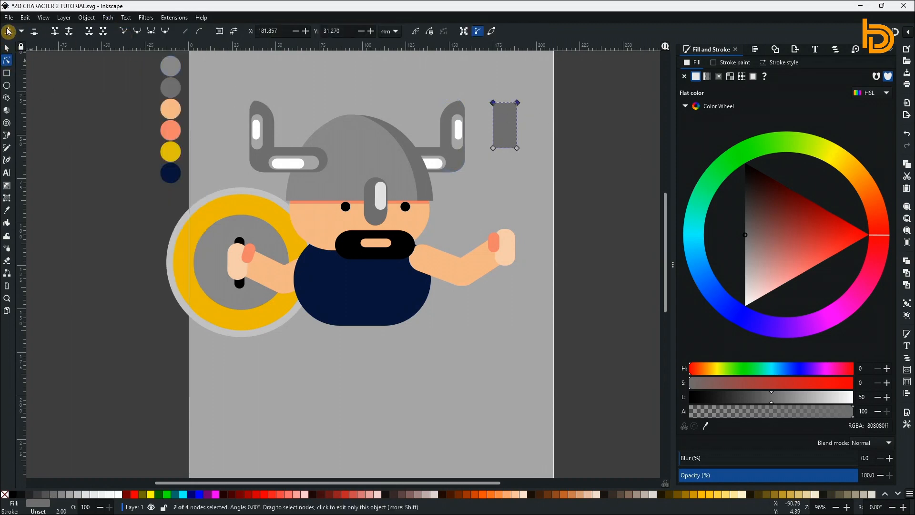
{"action": "left_click", "coordinate": [8, 31]}
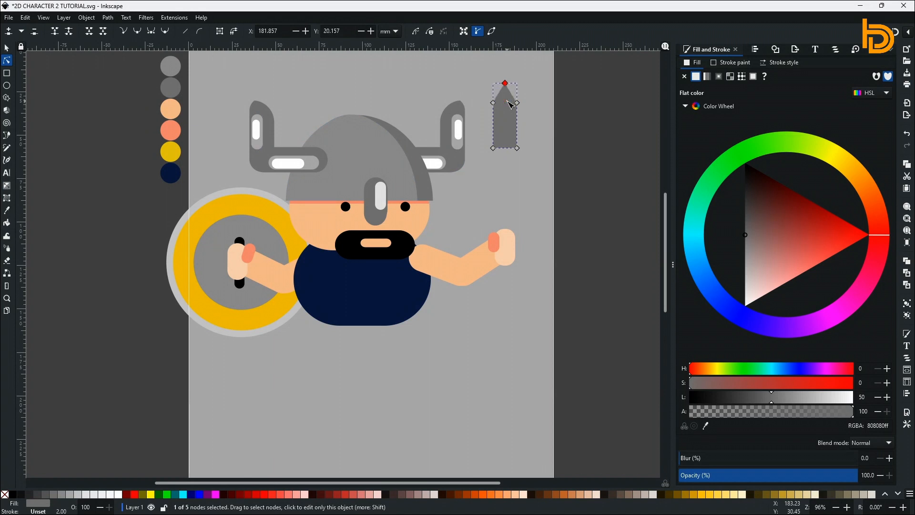
{"action": "left_click", "coordinate": [8, 51]}
Duplicate the blade, offset the copy half a blade width to the right, fill it near-white f9f9f9, and stretch it above the original.
{"action": "left_click", "coordinate": [506, 133]}
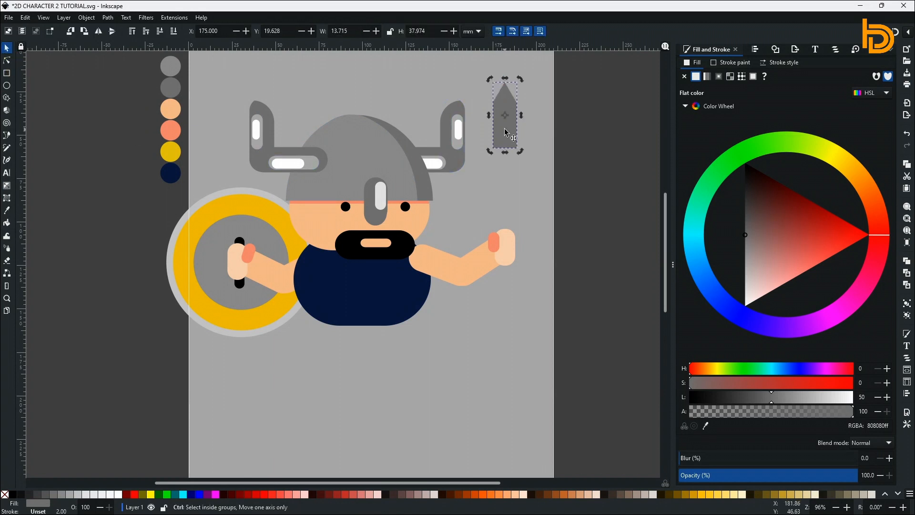
{"action": "key", "text": "ctrl+d"}
{"action": "left_click_drag", "start_coordinate": [505, 78], "coordinate": [506, 59]}
{"action": "left_click_drag", "start_coordinate": [514, 95], "coordinate": [518, 122]}
{"action": "left_click", "coordinate": [111, 495]}
{"action": "left_click_drag", "start_coordinate": [519, 55], "coordinate": [518, 46]}
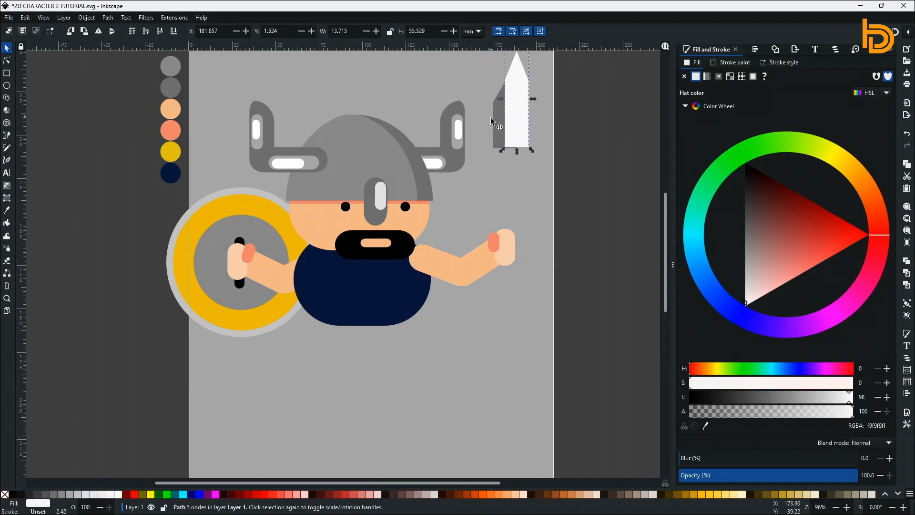
Split the gray blade down its centerline using the white copy and fill its right half with light gray e6e6e6.
{"action": "left_click", "coordinate": [492, 129], "text": "shift"}
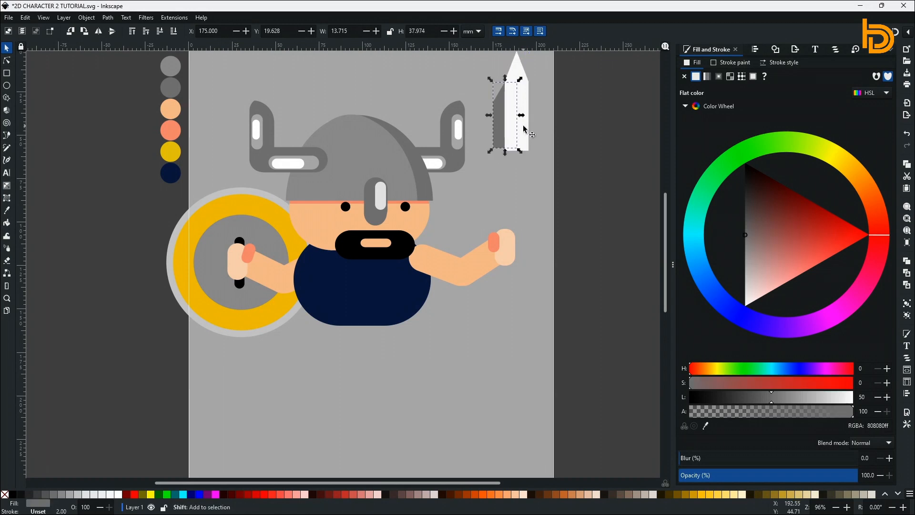
{"action": "left_click", "coordinate": [87, 17]}
{"action": "mouse_move", "coordinate": [108, 18]}
{"action": "left_click", "coordinate": [125, 114]}
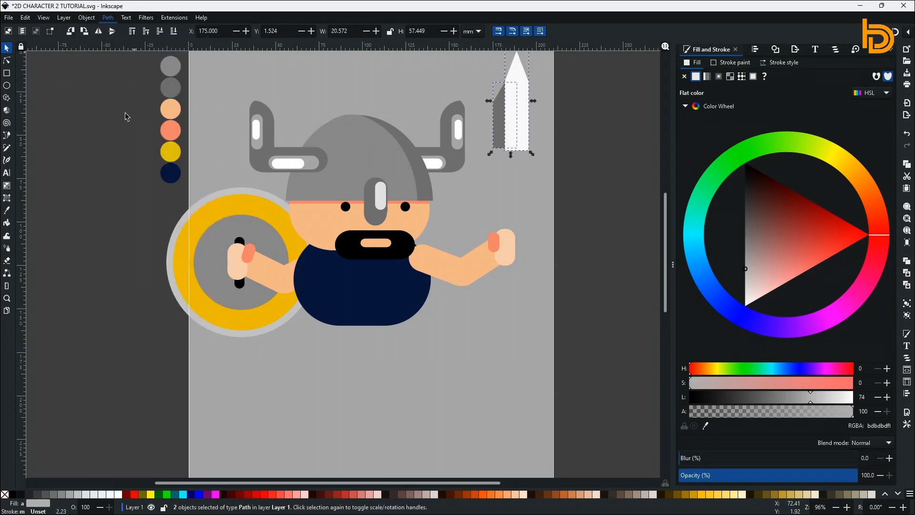
{"action": "left_click", "coordinate": [533, 164]}
{"action": "left_click", "coordinate": [511, 129]}
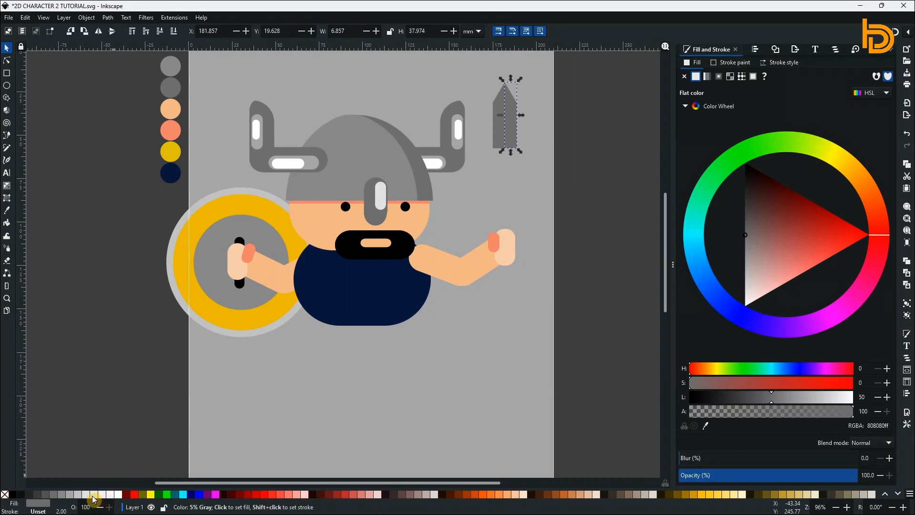
{"action": "left_click", "coordinate": [108, 494]}
{"action": "left_click", "coordinate": [127, 218]}
Group the dark and light halves of the blade.
{"action": "left_click", "coordinate": [510, 119]}
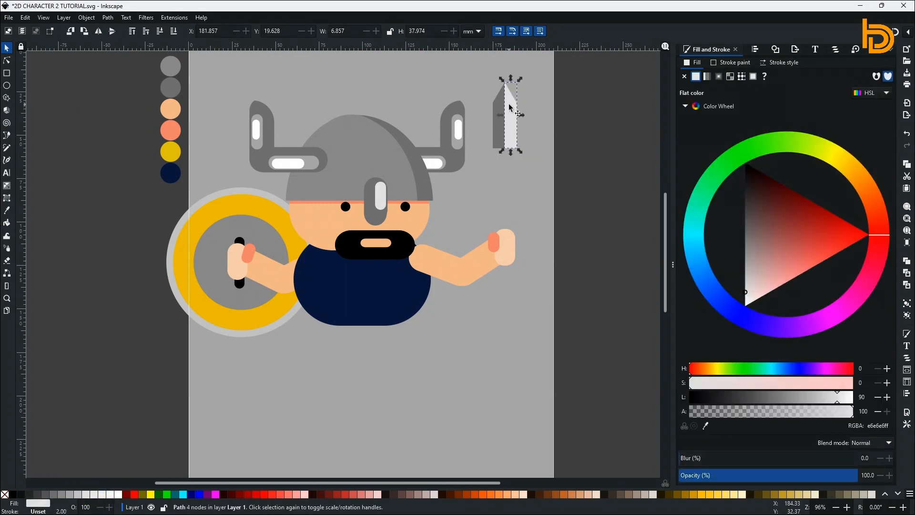
{"action": "left_click", "coordinate": [498, 137], "text": "shift"}
{"action": "key", "text": "ctrl"}
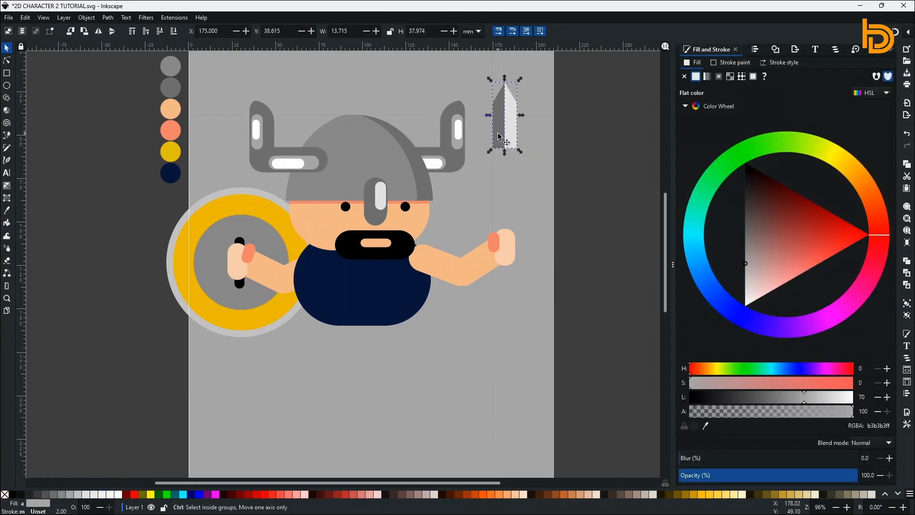
{"action": "key", "text": "ctrl+g"}
Duplicate the blade group, flip the copy vertically, and move it down below the original to Y 75.656 mm.
{"action": "left_click", "coordinate": [25, 17]}
{"action": "left_click", "coordinate": [41, 79]}
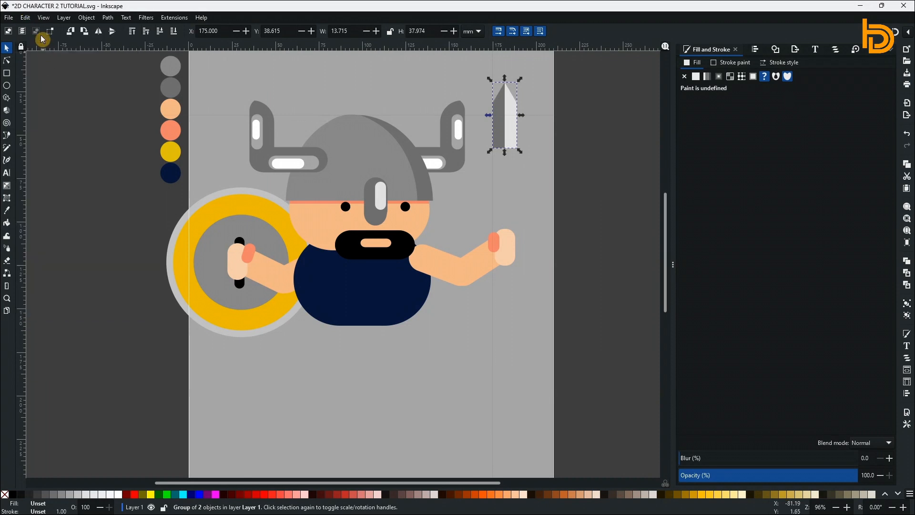
{"action": "left_click", "coordinate": [25, 17]}
{"action": "left_click", "coordinate": [46, 102]}
{"action": "left_click", "coordinate": [113, 33]}
{"action": "key", "text": "shift+Down"}
{"action": "key", "text": "shift+Down"}
{"action": "key", "text": "shift+Down"}
{"action": "key", "text": "shift+Down"}
{"action": "key", "text": "shift+Down"}
{"action": "key", "text": "shift+Down"}
{"action": "key", "text": "shift+Down"}
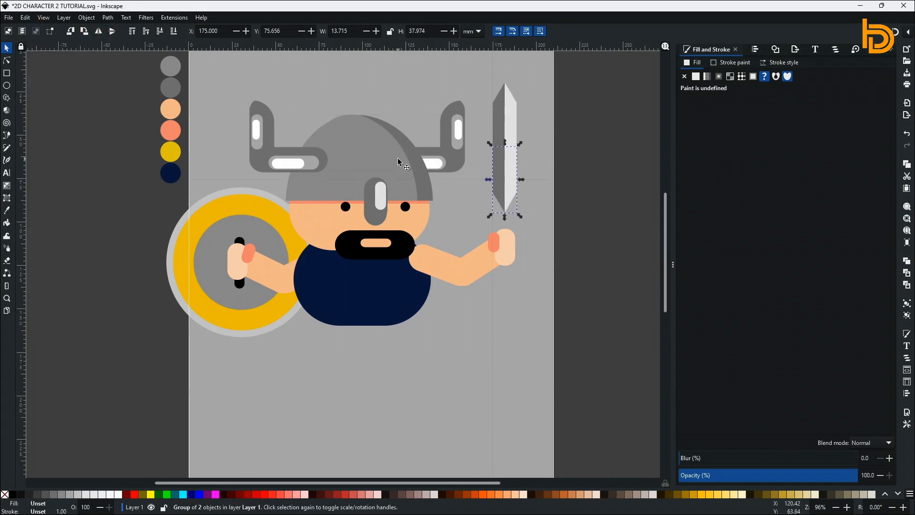
Reshape the flipped blade copy into a crossguard 37.853 mm wide and 8.076 mm high.
{"action": "left_click_drag", "start_coordinate": [505, 217], "coordinate": [469, 154]}
{"action": "left_click", "coordinate": [542, 185]}
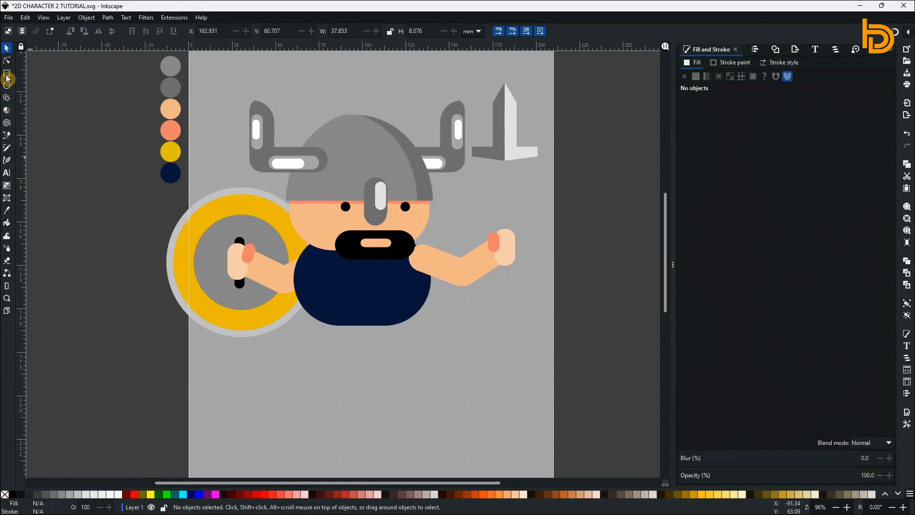
Group the blade and crossguard, scale the spearhead down to 35.091 mm wide, and move it off the page beside the character.
{"action": "left_click_drag", "start_coordinate": [476, 70], "coordinate": [551, 180]}
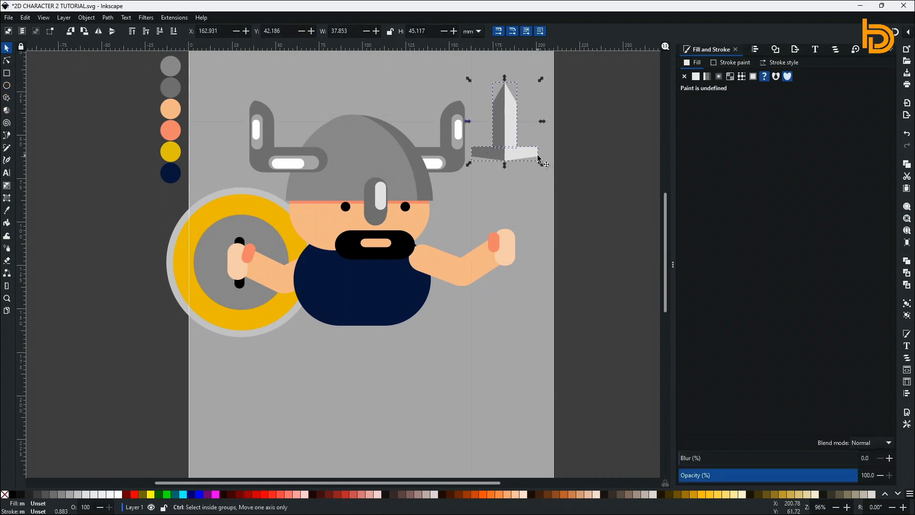
{"action": "key", "text": "ctrl+g"}
{"action": "left_click_drag", "start_coordinate": [541, 79], "coordinate": [539, 83]}
{"action": "left_click_drag", "start_coordinate": [507, 111], "coordinate": [601, 128]}
Draw a black shaft 146.473 mm long beneath the spearhead and narrow it to 4.663 mm wide.
{"action": "left_click", "coordinate": [7, 74]}
{"action": "mouse_move", "coordinate": [593, 168]}
{"action": "left_mouse_down"}
{"action": "mouse_move", "coordinate": [611, 313]}
{"action": "mouse_move", "coordinate": [603, 422]}
{"action": "left_mouse_up"}
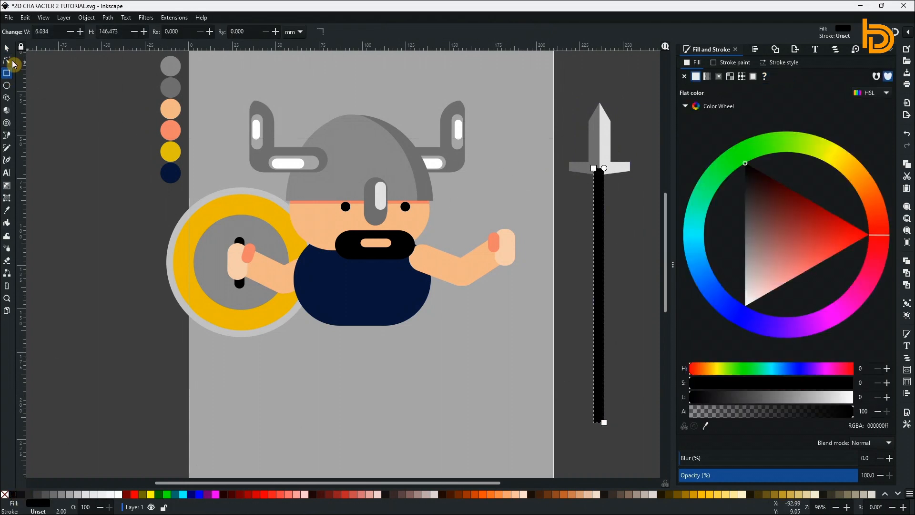
{"action": "left_click", "coordinate": [7, 48]}
{"action": "left_click", "coordinate": [617, 167], "text": "shift"}
{"action": "left_click", "coordinate": [755, 49]}
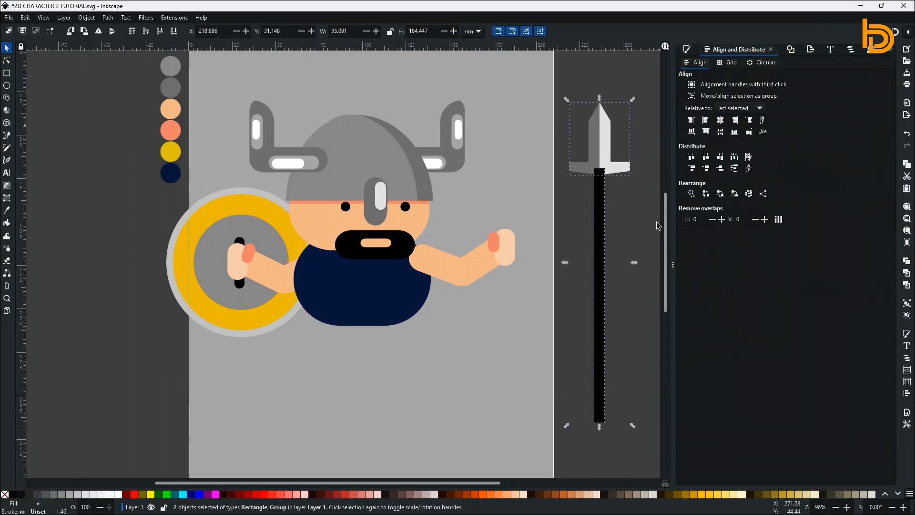
{"action": "left_click", "coordinate": [641, 226]}
{"action": "left_click", "coordinate": [601, 234]}
{"action": "left_click_drag", "start_coordinate": [609, 295], "coordinate": [606, 294]}
Center the shaft horizontally on the spearhead and lower it behind the crossguard.
{"action": "left_click", "coordinate": [618, 168], "text": "shift"}
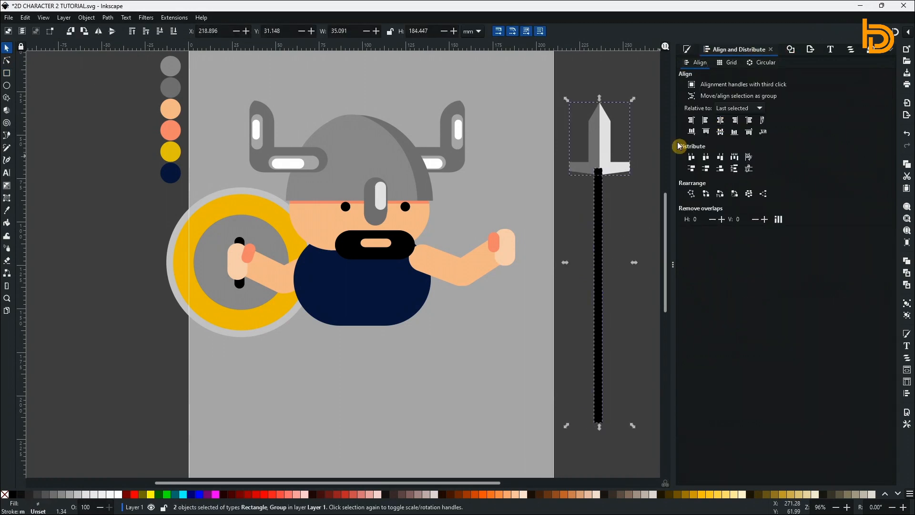
{"action": "left_click", "coordinate": [720, 119]}
{"action": "left_click", "coordinate": [600, 205]}
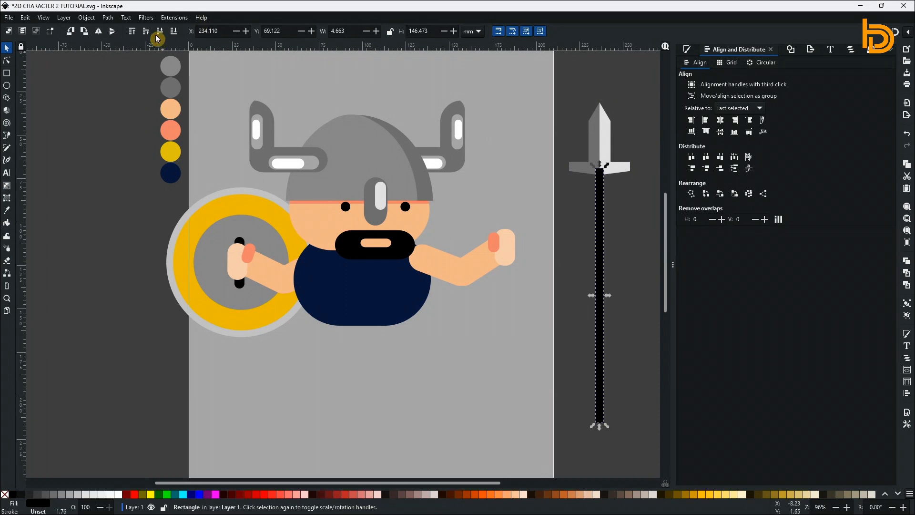
Draw two black bands across the shaft below the crossguard, about 11.3 × 3.8 mm and 9.3 × 3 mm, and center them on it.
{"action": "left_click", "coordinate": [6, 73]}
{"action": "left_click_drag", "start_coordinate": [589, 181], "coordinate": [611, 188]}
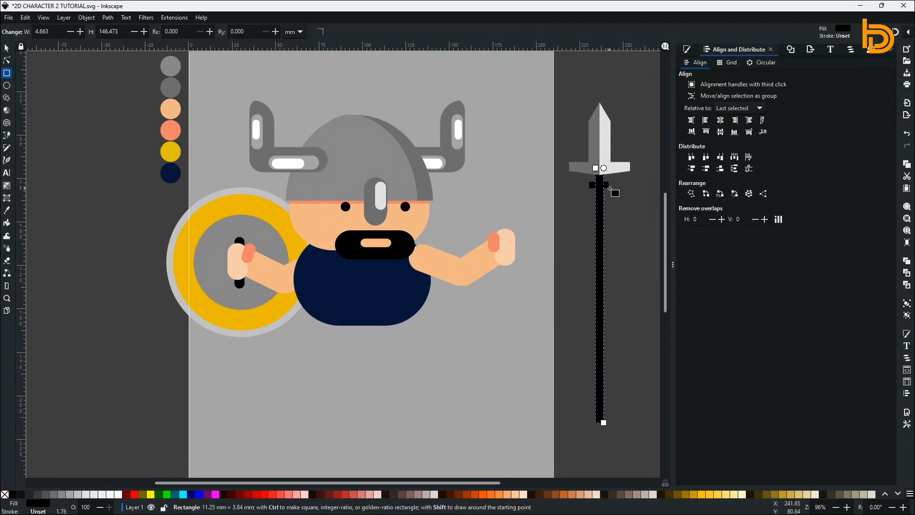
{"action": "key", "text": "s"}
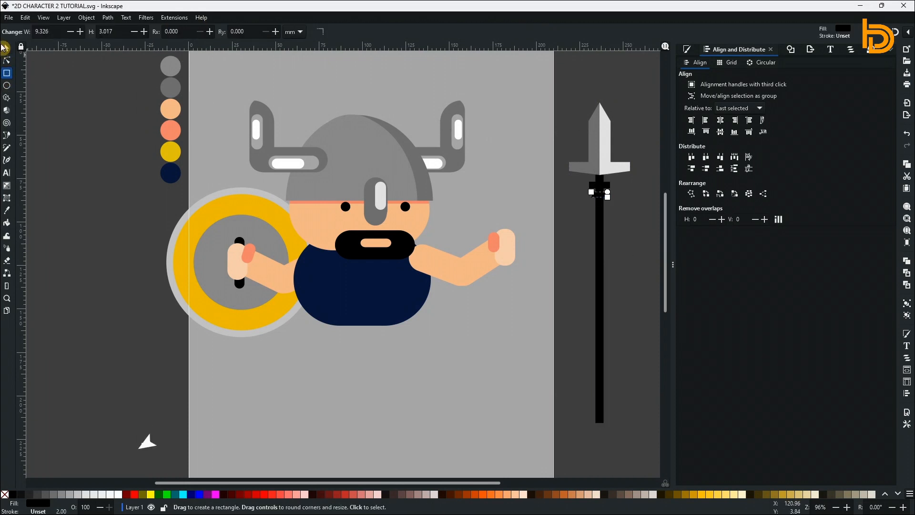
{"action": "left_click_drag", "start_coordinate": [557, 88], "coordinate": [646, 409]}
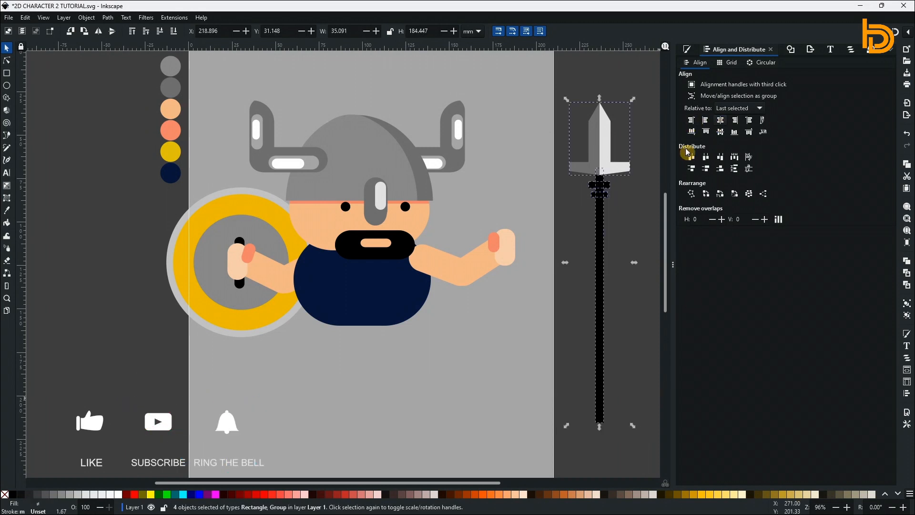
Round the corners of the spear shaft.
{"action": "key", "text": "Escape"}
{"action": "left_click", "coordinate": [7, 60]}
{"action": "left_click", "coordinate": [598, 400]}
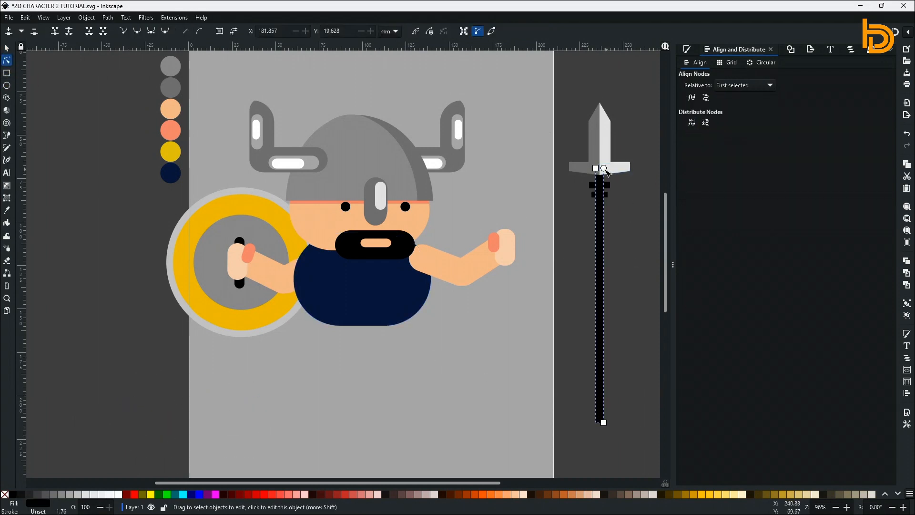
{"action": "key", "text": "s"}
{"action": "key", "text": "Escape"}
Group all the spear parts and place them behind the empty hand at X 163.214, Y 21.548 mm.
{"action": "left_click_drag", "start_coordinate": [559, 90], "coordinate": [645, 430]}
{"action": "left_click_drag", "start_coordinate": [598, 272], "coordinate": [498, 255]}
{"action": "left_click", "coordinate": [161, 32]}
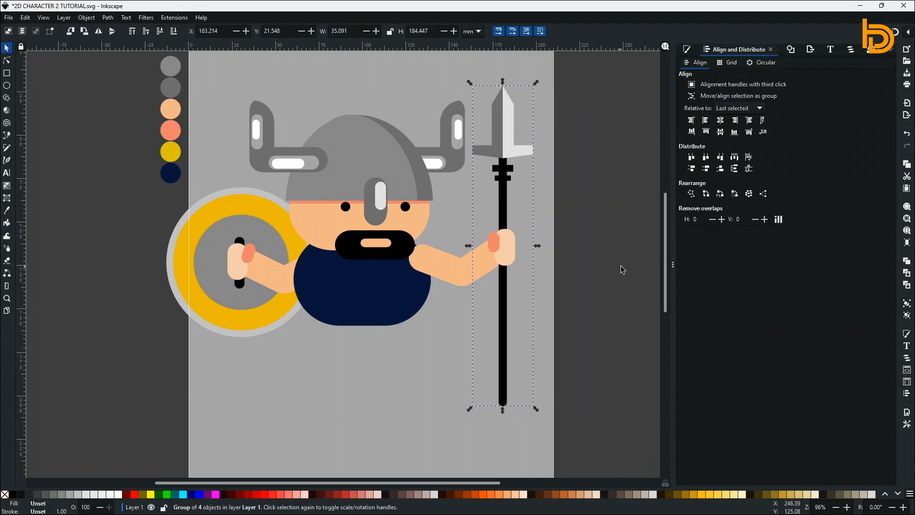
Stretch the spear upward to 207.214 mm tall and raise it through the hand.
{"action": "left_click_drag", "start_coordinate": [502, 82], "coordinate": [503, 48]}
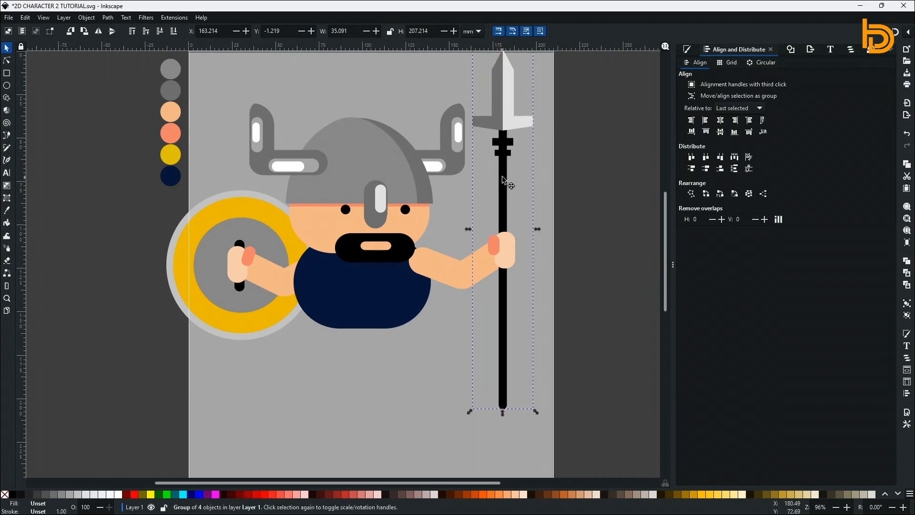
{"action": "left_click_drag", "start_coordinate": [503, 179], "coordinate": [500, 143]}
Lengthen only the spear's shaft downward to about 210.6 mm.
{"action": "left_click", "coordinate": [7, 60]}
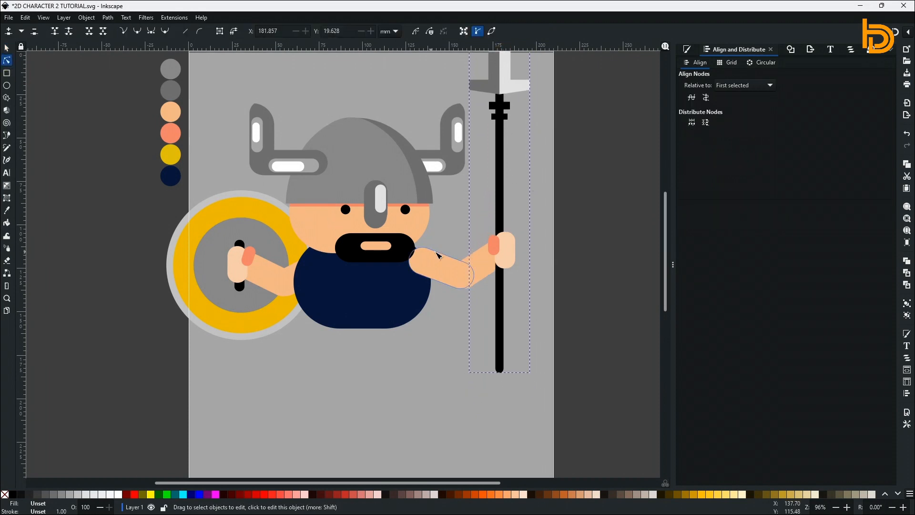
{"action": "left_click", "coordinate": [499, 215]}
{"action": "left_click", "coordinate": [7, 48]}
{"action": "left_click_drag", "start_coordinate": [499, 377], "coordinate": [506, 457]}
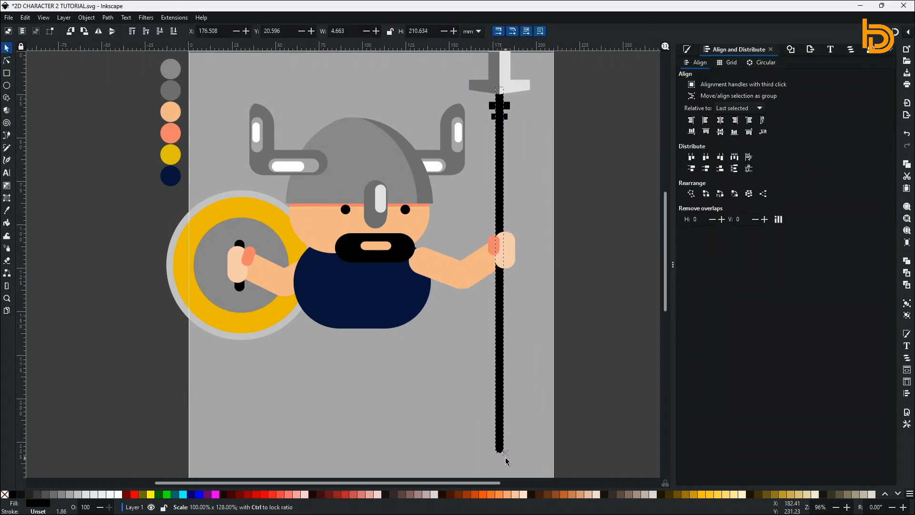
{"action": "left_click", "coordinate": [279, 379]}
Draw a rectangle 9.6 mm wide and 29.075 mm tall below the body and fill it with the palette's navy.
{"action": "left_click", "coordinate": [7, 73]}
{"action": "mouse_move", "coordinate": [264, 379]}
{"action": "left_mouse_down"}
{"action": "mouse_move", "coordinate": [285, 410]}
{"action": "mouse_move", "coordinate": [280, 429]}
{"action": "left_mouse_up"}
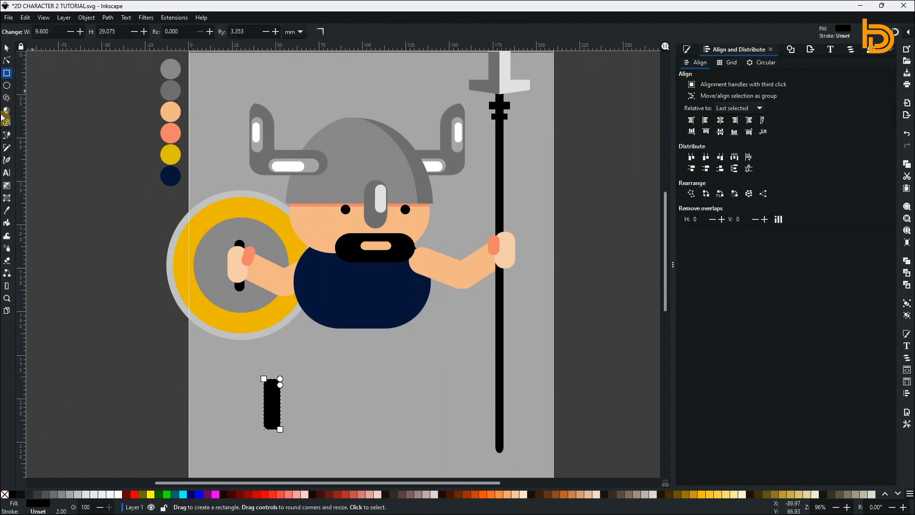
{"action": "left_click", "coordinate": [6, 210]}
{"action": "left_click", "coordinate": [170, 176]}
Adjust the small rectangle's fill to a slightly lighter navy, 0e2149.
{"action": "left_click", "coordinate": [6, 60]}
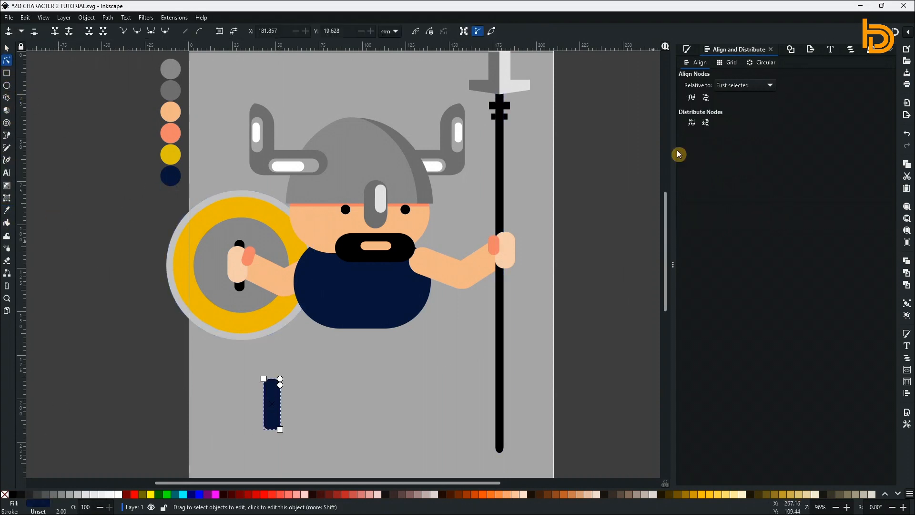
{"action": "left_click", "coordinate": [40, 505]}
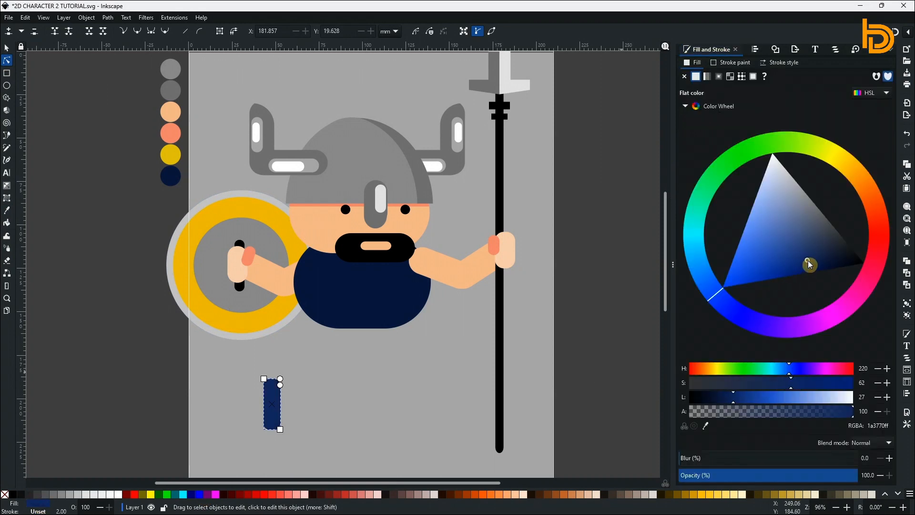
{"action": "left_click_drag", "start_coordinate": [809, 264], "coordinate": [827, 262]}
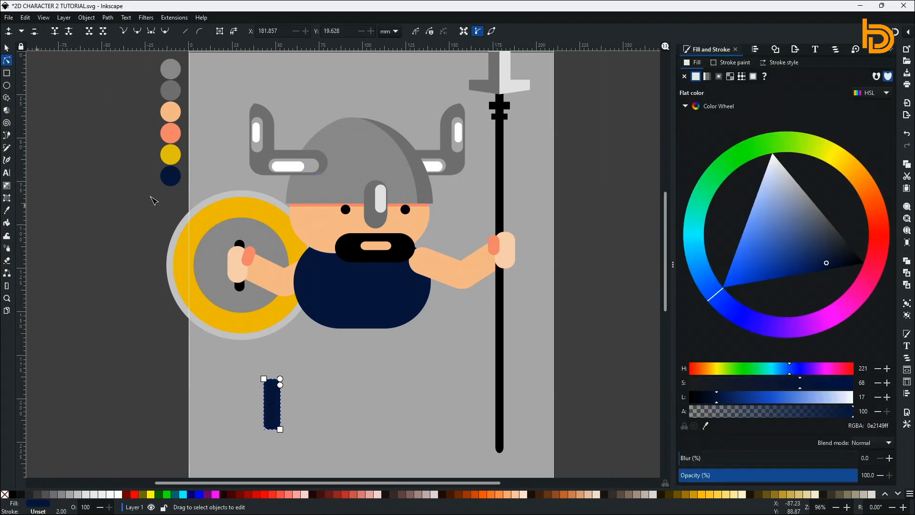
{"action": "key", "text": "s"}
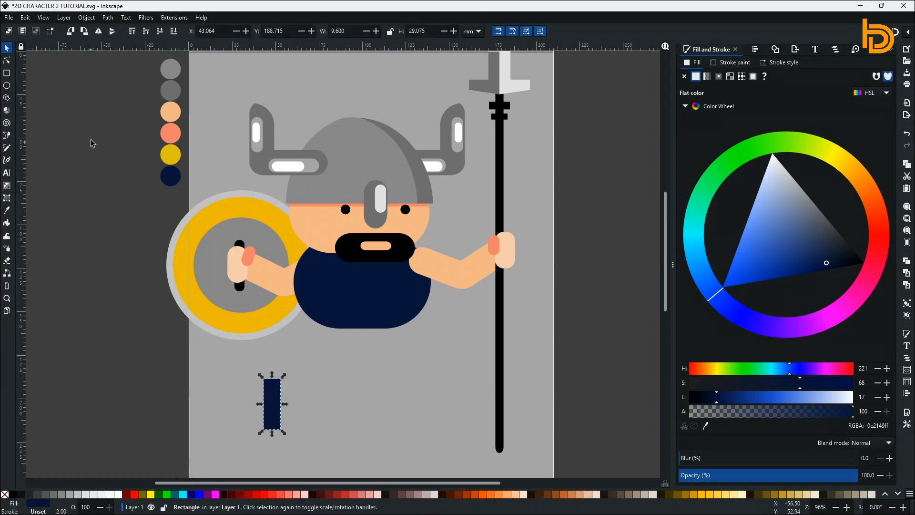
Convert the small navy rectangle to a path and pull a new bottom-centre node down into a point, 34.367 mm tall overall.
{"action": "left_click", "coordinate": [107, 18]}
{"action": "left_click", "coordinate": [122, 27]}
{"action": "key", "text": "n"}
{"action": "left_click_drag", "start_coordinate": [235, 409], "coordinate": [302, 458]}
{"action": "double_click", "coordinate": [271, 429]}
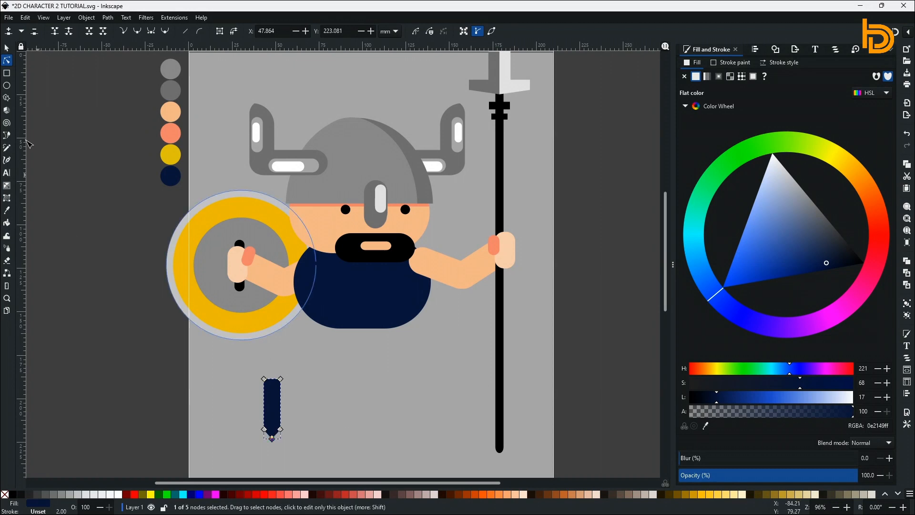
{"action": "key", "text": "s"}
{"action": "left_click", "coordinate": [123, 344]}
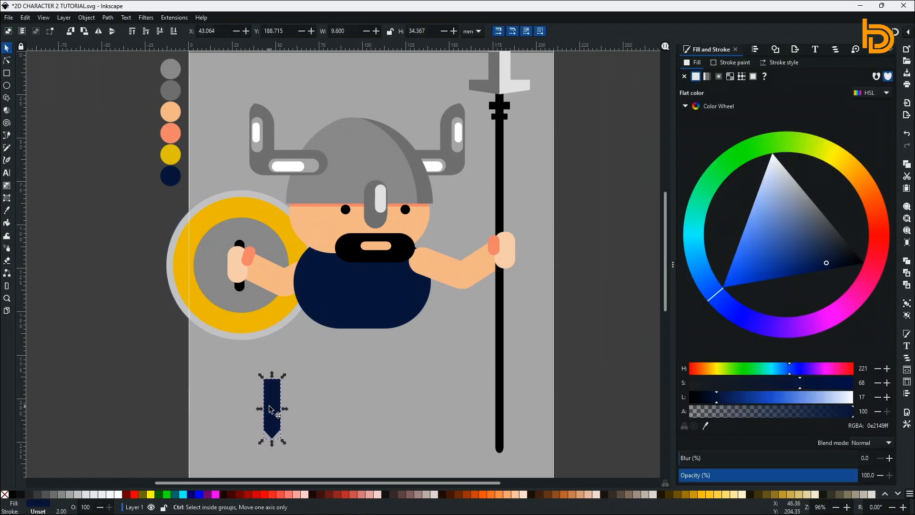
Duplicate the pointed strip, fill the copy with lighter navy 283c64, and place it behind the original, offset at X 45.533, Y 191.457 mm.
{"action": "left_click_drag", "start_coordinate": [270, 409], "coordinate": [270, 399]}
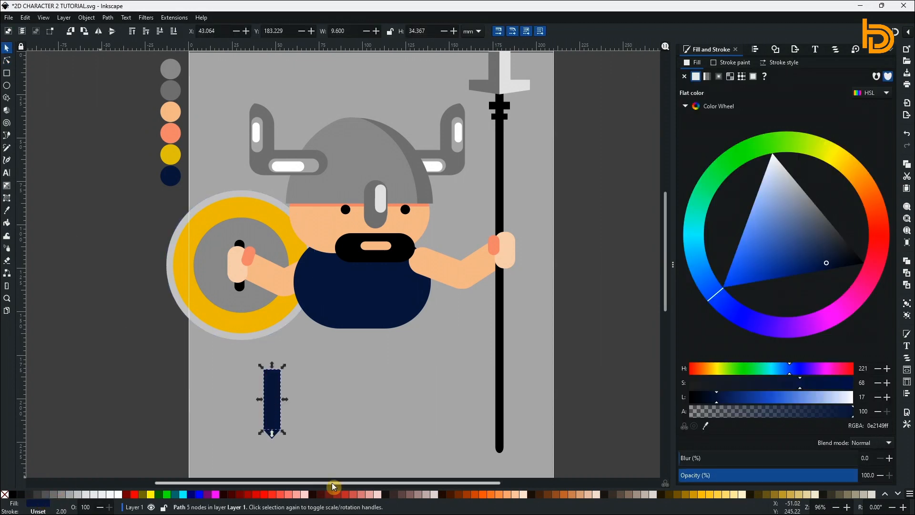
{"action": "left_click", "coordinate": [816, 252]}
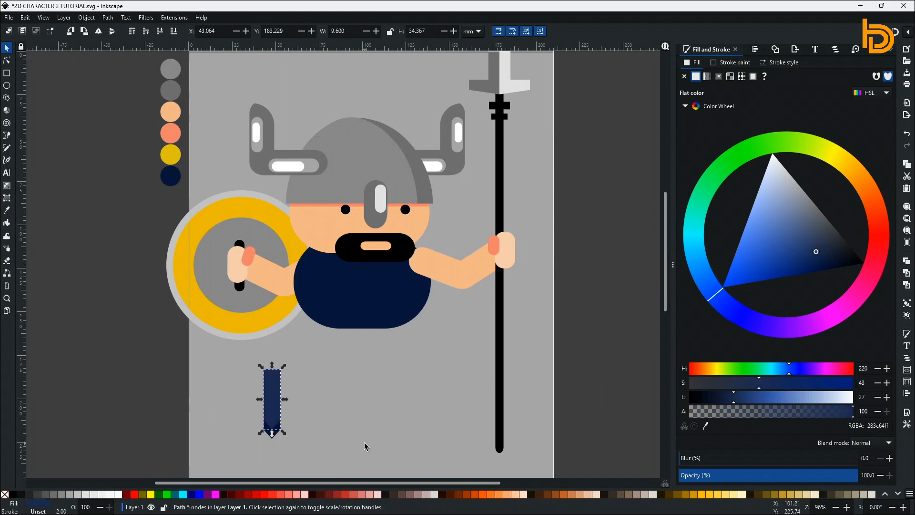
{"action": "left_click_drag", "start_coordinate": [274, 404], "coordinate": [279, 415]}
{"action": "left_click", "coordinate": [159, 32]}
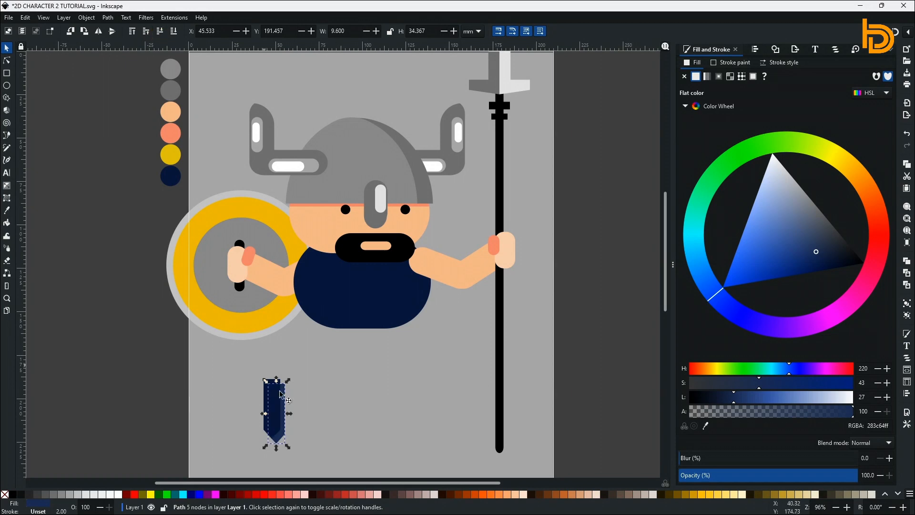
{"action": "key", "text": "Escape"}
Lower the dark strip's top edge to line up with the lighter copy's top at Y 191.360 mm, and select both shapes.
{"action": "left_click_drag", "start_coordinate": [245, 368], "coordinate": [309, 455]}
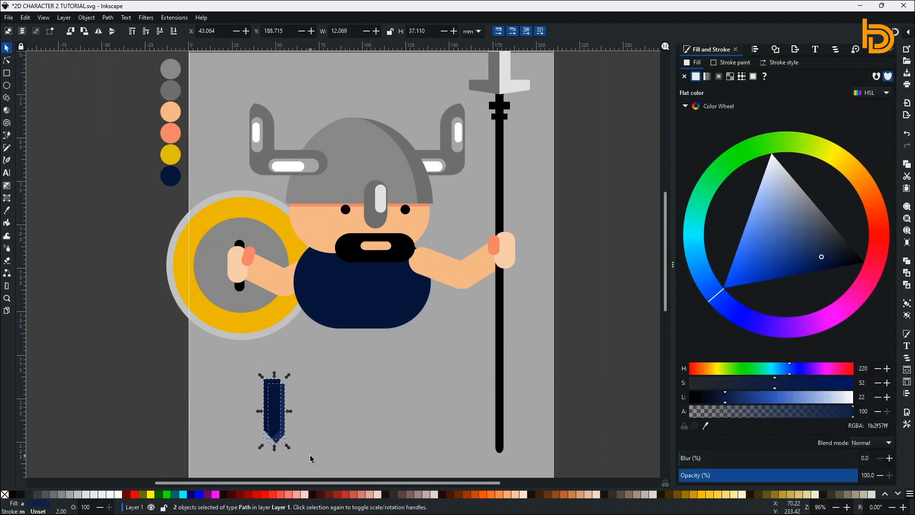
{"action": "key", "text": "Escape"}
{"action": "left_click", "coordinate": [276, 386]}
{"action": "left_click", "coordinate": [7, 61]}
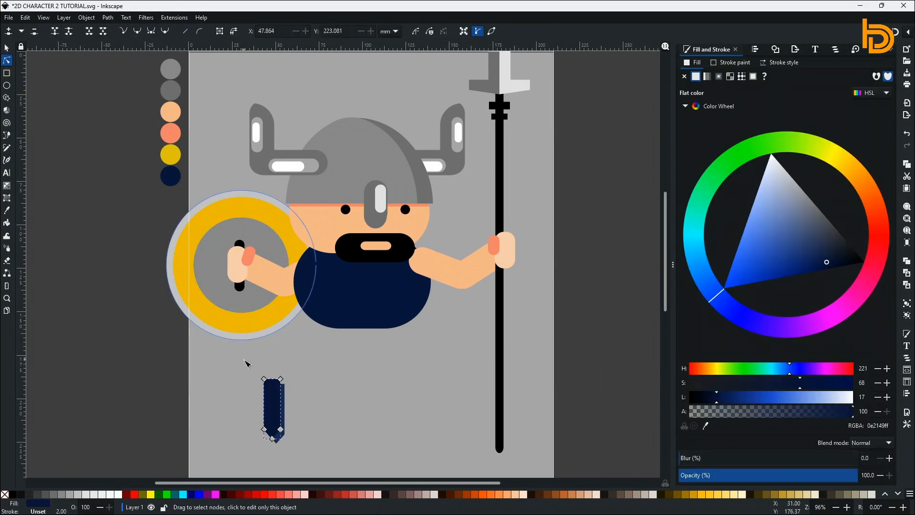
{"action": "left_click_drag", "start_coordinate": [246, 362], "coordinate": [307, 388]}
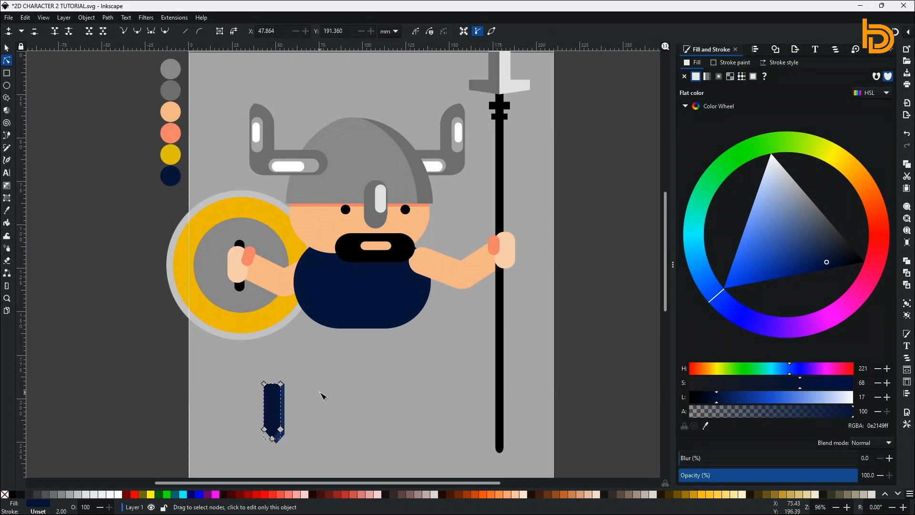
{"action": "key", "text": "Escape"}
{"action": "left_click_drag", "start_coordinate": [240, 366], "coordinate": [336, 473]}
{"action": "key", "text": "s"}
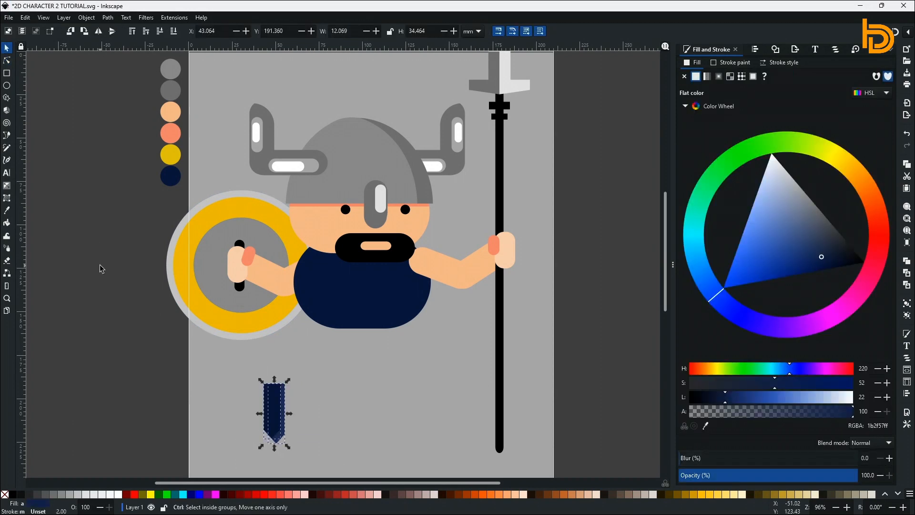
{"action": "key", "text": "Down"}
{"action": "key", "text": "Down"}
{"action": "key", "text": "Down"}
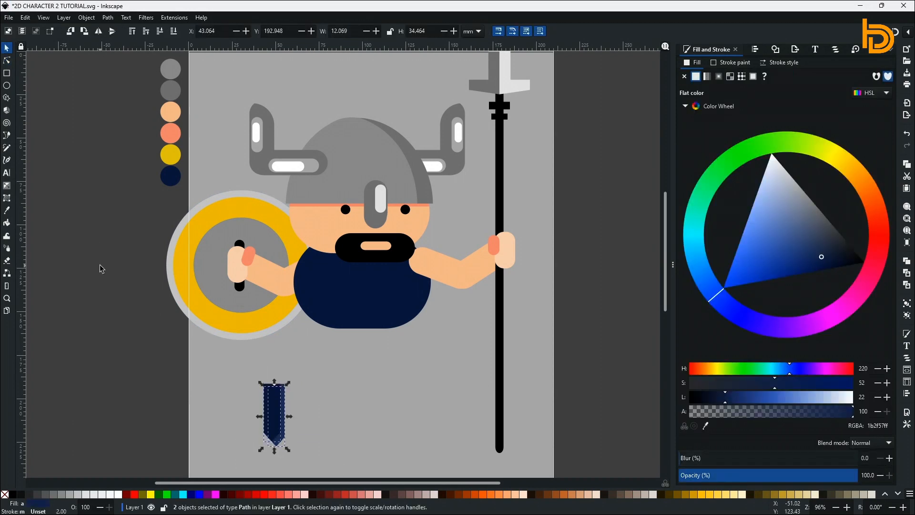
{"action": "key", "text": "Up"}
{"action": "key", "text": "Up"}
{"action": "key", "text": "Up"}
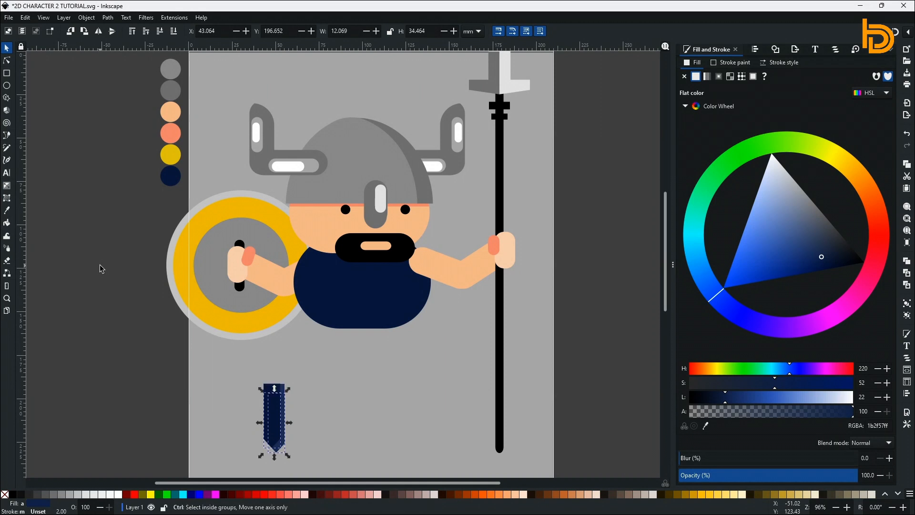
Duplicate the two-tone strip and set the copy directly beside the first one, at X 53.118 mm.
{"action": "key", "text": "ctrl+d"}
{"action": "key", "text": "Right"}
{"action": "key", "text": "Right"}
{"action": "key", "text": "Right"}
{"action": "key", "text": "Right"}
{"action": "key", "text": "Right"}
{"action": "key", "text": "Right"}
{"action": "key", "text": "Right"}
{"action": "key", "text": "Right"}
{"action": "key", "text": "Right"}
{"action": "key", "text": "Right"}
{"action": "key", "text": "Right"}
{"action": "key", "text": "Right"}
{"action": "key", "text": "Right"}
{"action": "key", "text": "Right"}
{"action": "key", "text": "Right"}
{"action": "key", "text": "Right"}
{"action": "key", "text": "Right"}
{"action": "key", "text": "Right"}
{"action": "key", "text": "Right"}
{"action": "key", "text": "Right"}
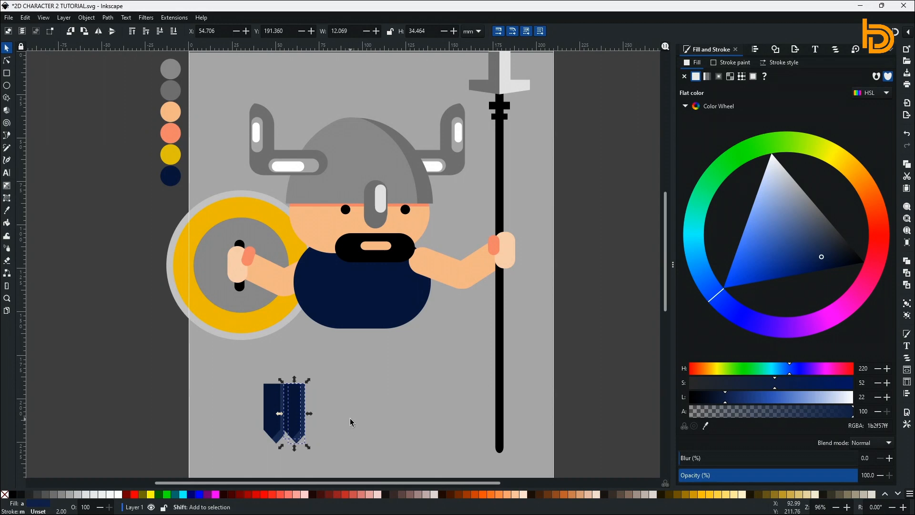
{"action": "key", "text": "Left"}
{"action": "key", "text": "Left"}
{"action": "key", "text": "Left"}
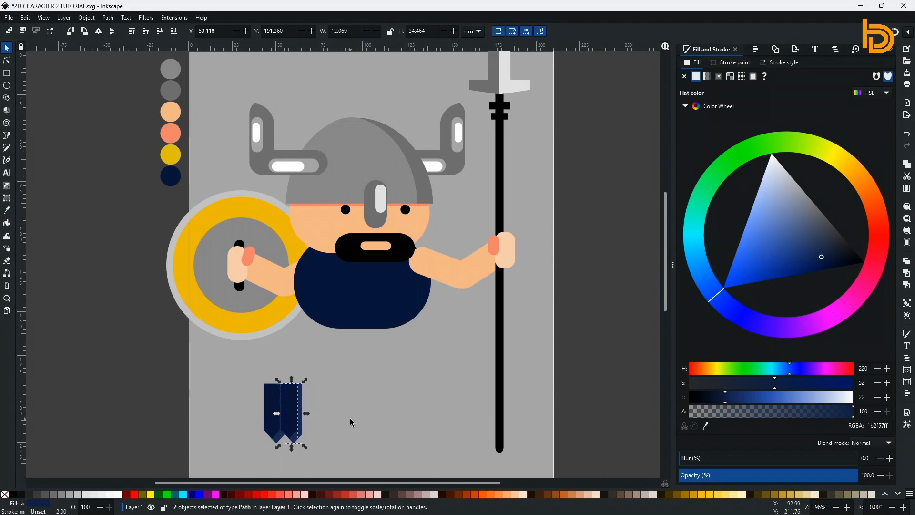
Duplicate both two-tone strips together and shift the copies to the right, to X 62.643 mm, forming a row of four.
{"action": "left_click", "coordinate": [350, 419]}
{"action": "left_click_drag", "start_coordinate": [239, 361], "coordinate": [337, 460]}
{"action": "key", "text": "ctrl+d"}
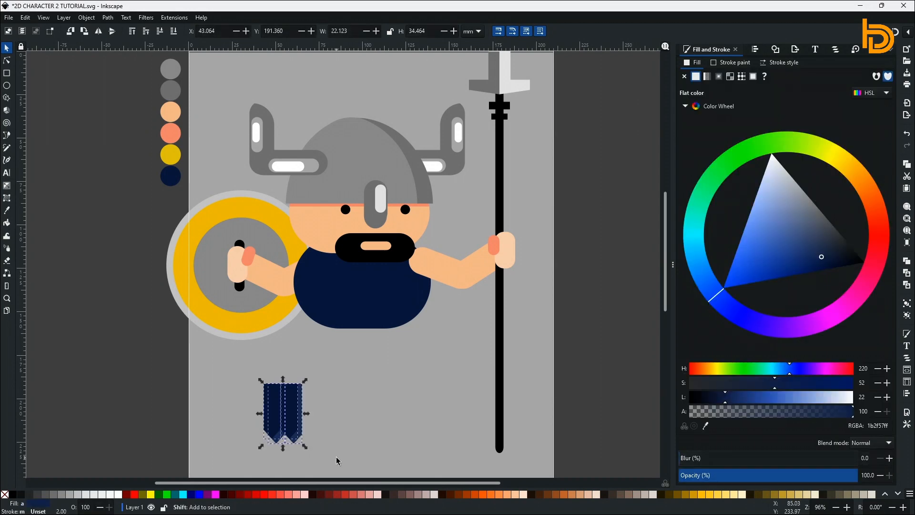
{"action": "key", "text": "Right"}
{"action": "key", "text": "Right"}
{"action": "key", "text": "Right"}
{"action": "key", "text": "Right"}
{"action": "key", "text": "Right"}
{"action": "key", "text": "Right"}
{"action": "key", "text": "Right"}
{"action": "key", "text": "Right"}
{"action": "key", "text": "Right"}
{"action": "key", "text": "Right"}
{"action": "key", "text": "Right"}
{"action": "key", "text": "Right"}
{"action": "key", "text": "Right"}
{"action": "key", "text": "Right"}
{"action": "key", "text": "Right"}
{"action": "key", "text": "Right"}
{"action": "key", "text": "Right"}
{"action": "key", "text": "Right"}
{"action": "key", "text": "Right"}
{"action": "key", "text": "Right"}
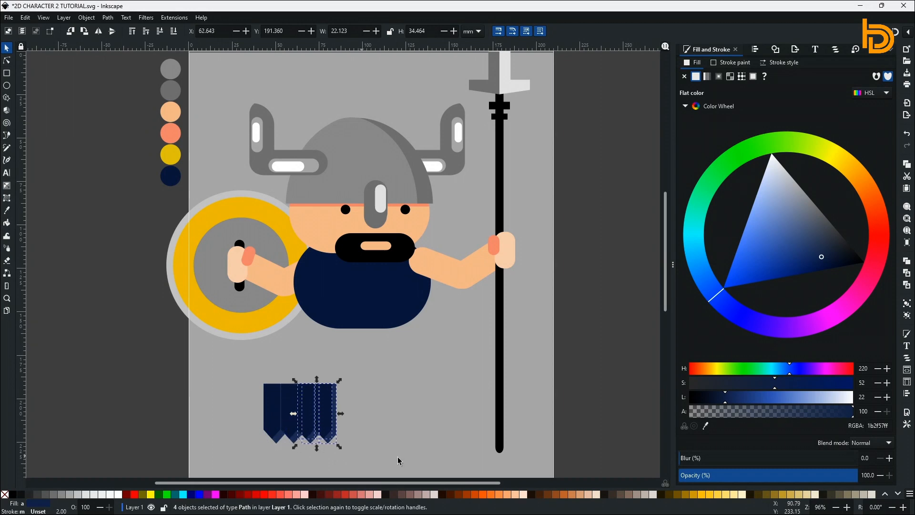
Nudge the third and fourth strips with their lighter edges to the right, to X 63.173 mm, to even the row's spacing.
{"action": "left_click", "coordinate": [399, 460]}
{"action": "left_click", "coordinate": [325, 419]}
{"action": "left_click", "coordinate": [309, 416], "text": "shift"}
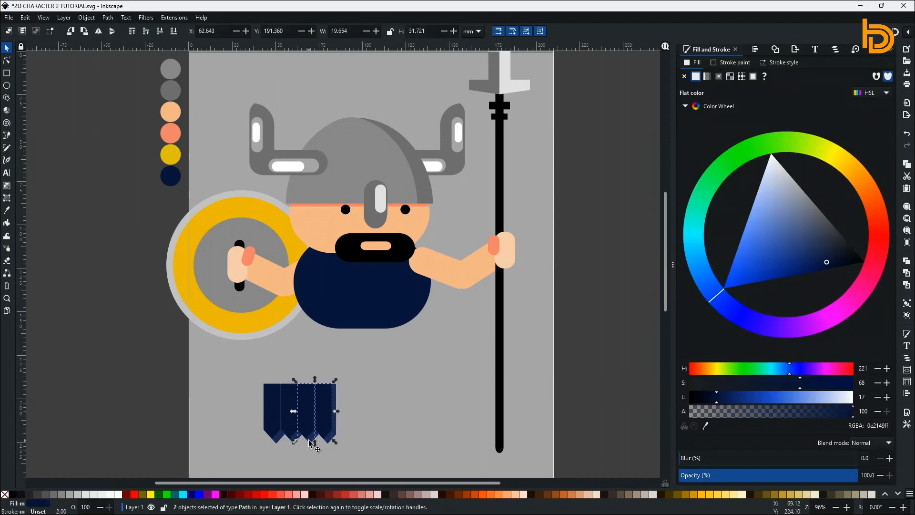
{"action": "left_click", "coordinate": [312, 440], "text": "shift"}
{"action": "left_click", "coordinate": [330, 441], "text": "shift"}
{"action": "key", "text": "Right"}
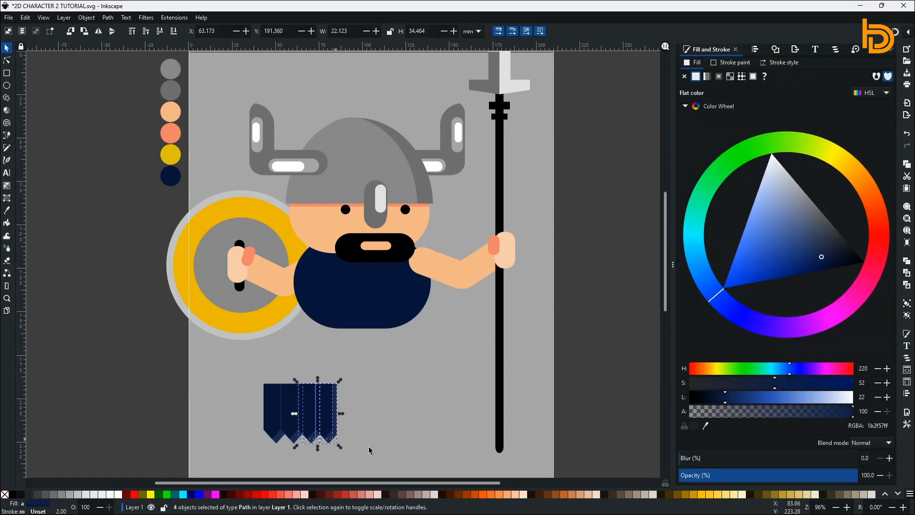
{"action": "left_click", "coordinate": [387, 453]}
Draw a rounded highlight 3.84 mm wide and 11.246 mm tall in 283c64 on the first strip and duplicate it onto the second.
{"action": "left_click", "coordinate": [7, 73]}
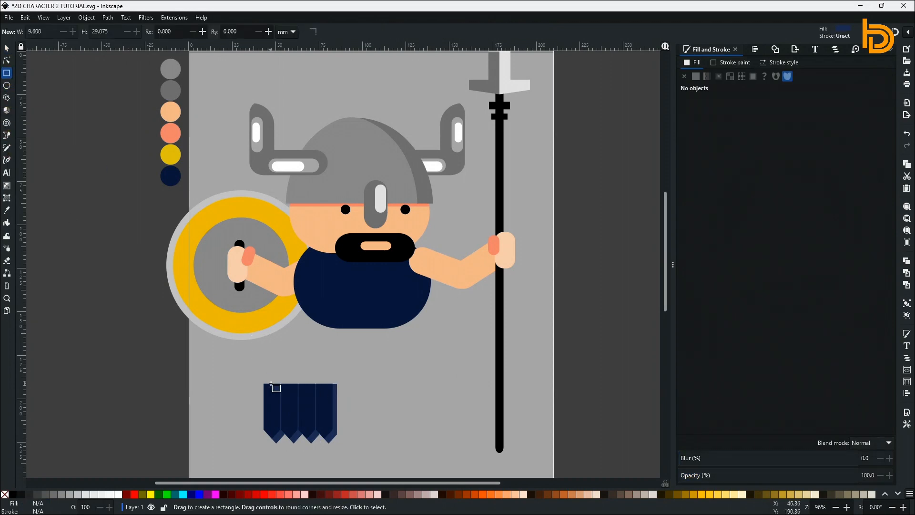
{"action": "left_click_drag", "start_coordinate": [268, 394], "coordinate": [275, 414]}
{"action": "key", "text": "s"}
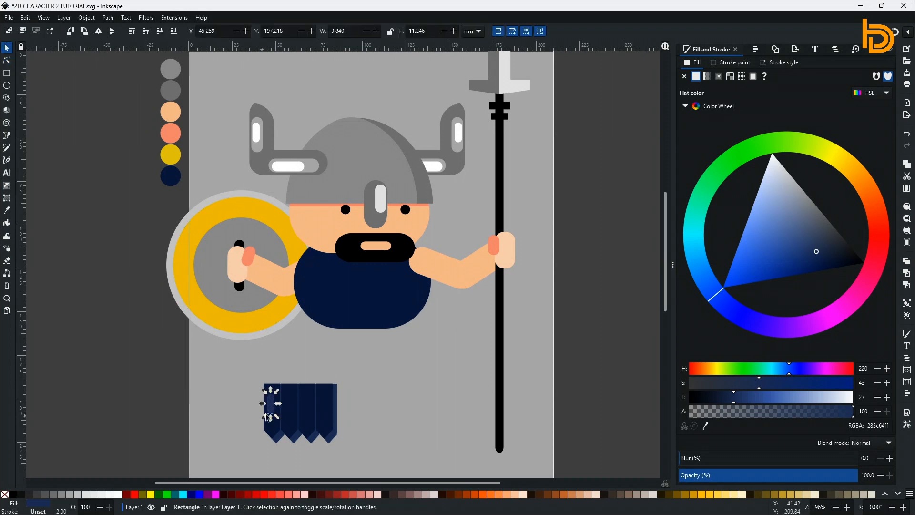
{"action": "key", "text": "ctrl+d"}
{"action": "key", "text": "shift+Right"}
{"action": "key", "text": "shift+Right"}
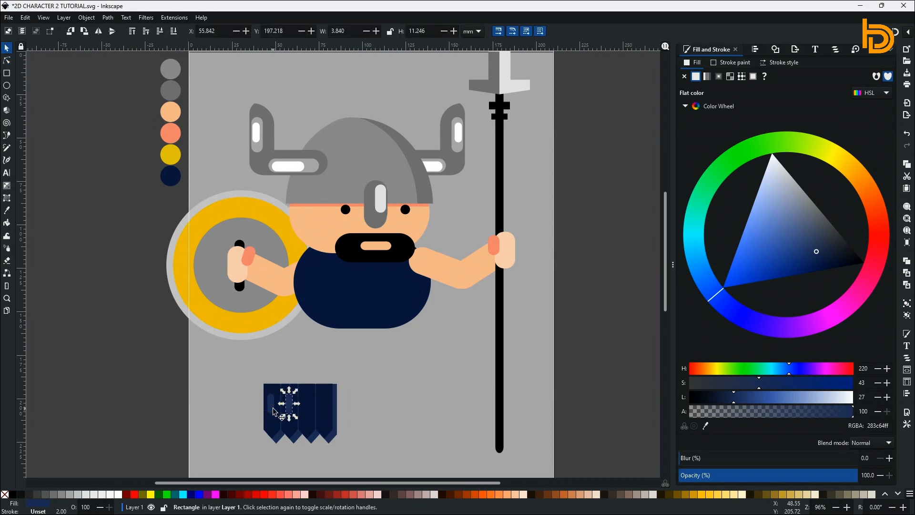
Lower the second strip's highlight and add copies of it higher up on the fourth and third strips.
{"action": "left_click", "coordinate": [293, 420]}
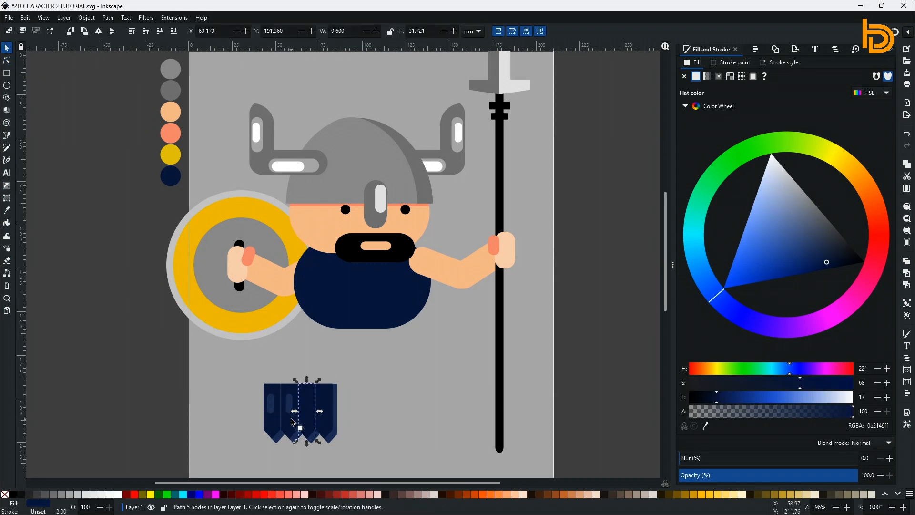
{"action": "left_click", "coordinate": [290, 413]}
{"action": "mouse_move", "coordinate": [291, 416]}
{"action": "left_mouse_down"}
{"action": "mouse_move", "coordinate": [325, 404]}
{"action": "mouse_move", "coordinate": [307, 408]}
{"action": "left_mouse_up"}
{"action": "key", "text": "ctrl+d"}
{"action": "key", "text": "shift+Left"}
{"action": "key", "text": "shift+Left"}
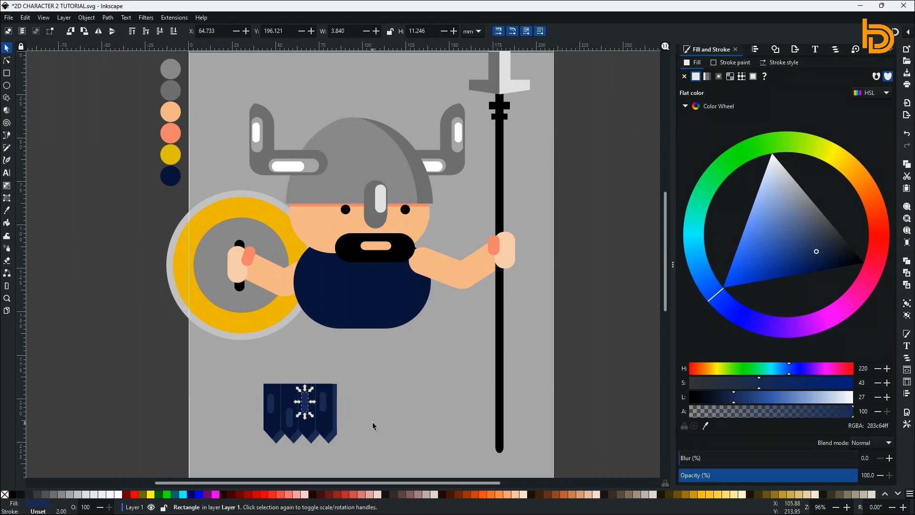
Shorten the third strip's highlight to 6.857 mm, adjust its corner rounding, and move it to X 65.556, Y 199.412 mm.
{"action": "left_click", "coordinate": [387, 428]}
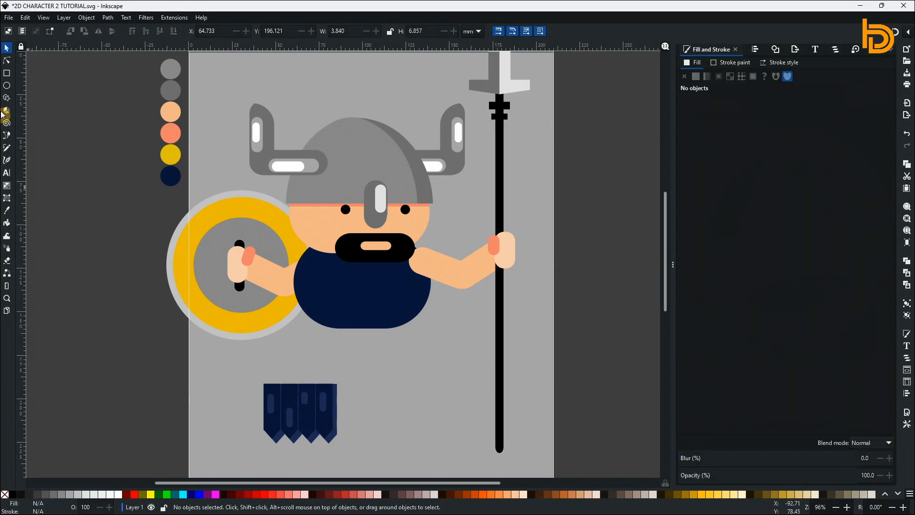
{"action": "key", "text": "n"}
{"action": "left_click", "coordinate": [305, 403]}
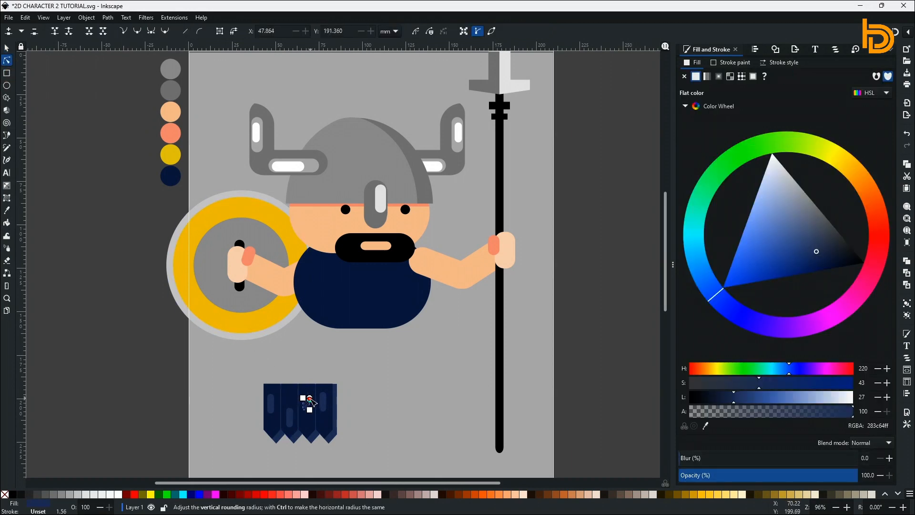
{"action": "left_click", "coordinate": [148, 342]}
{"action": "left_click", "coordinate": [7, 49]}
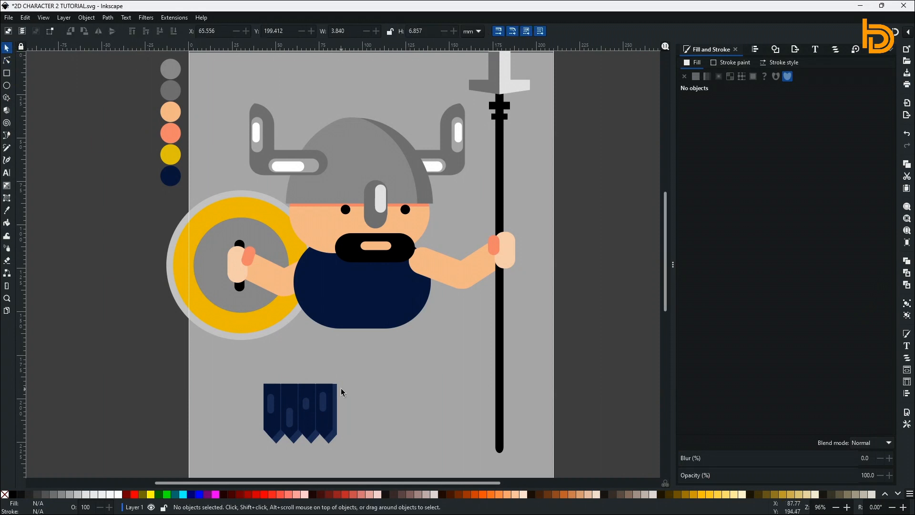
Duplicate the third and fourth strips with their lighter edges and highlights, and place the copies at the row's right end, at X 83.281 mm.
{"action": "left_click", "coordinate": [309, 388]}
{"action": "left_click", "coordinate": [306, 404], "text": "shift"}
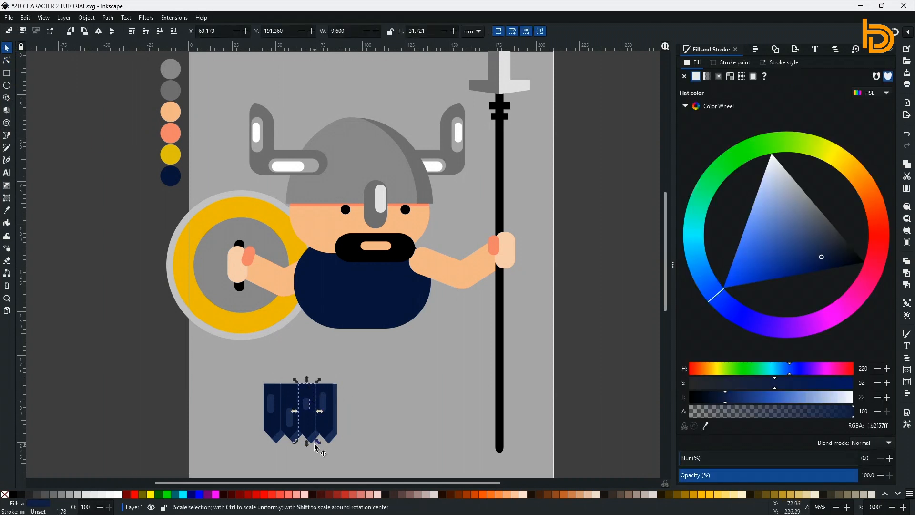
{"action": "left_click", "coordinate": [317, 434], "text": "shift"}
{"action": "left_click", "coordinate": [336, 429], "text": "shift"}
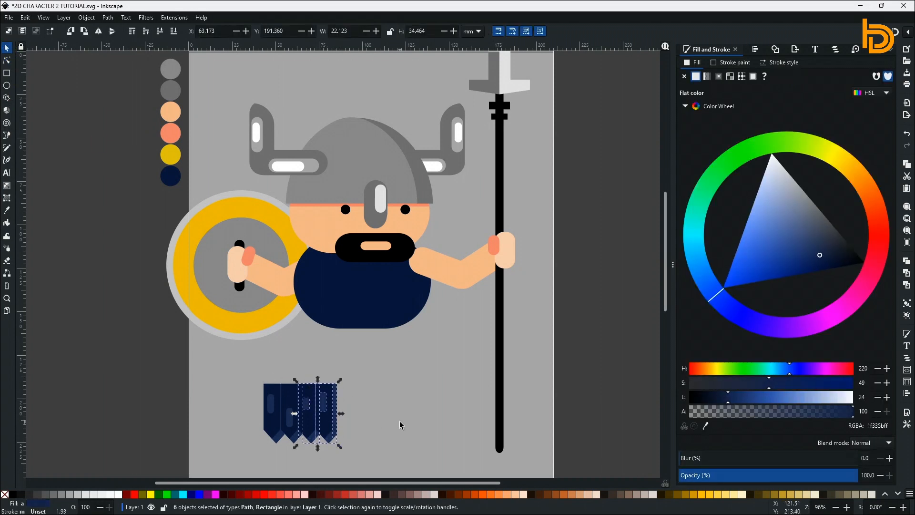
{"action": "key", "text": "ctrl+d"}
{"action": "key", "text": "shift+Right"}
{"action": "key", "text": "shift+Right"}
{"action": "key", "text": "shift+Right"}
{"action": "key", "text": "shift+Right"}
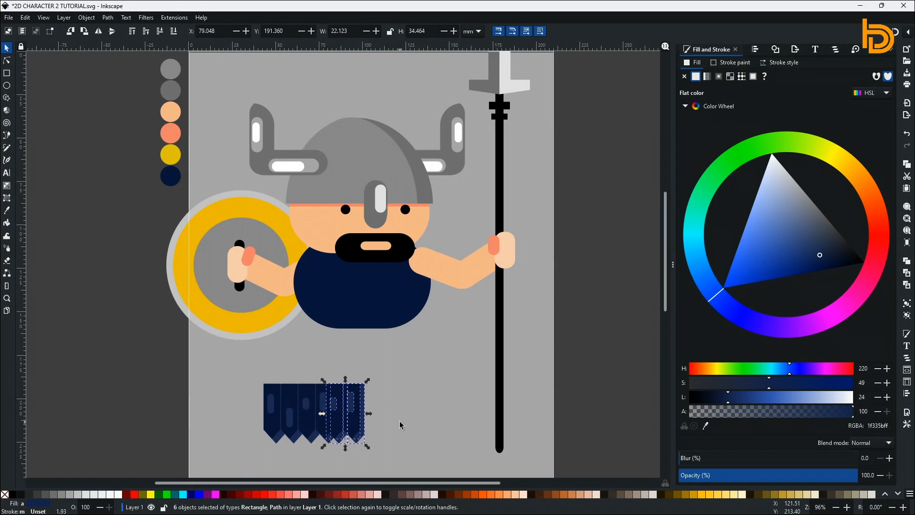
{"action": "key", "text": "Left"}
{"action": "key", "text": "Left"}
{"action": "left_click", "coordinate": [407, 421]}
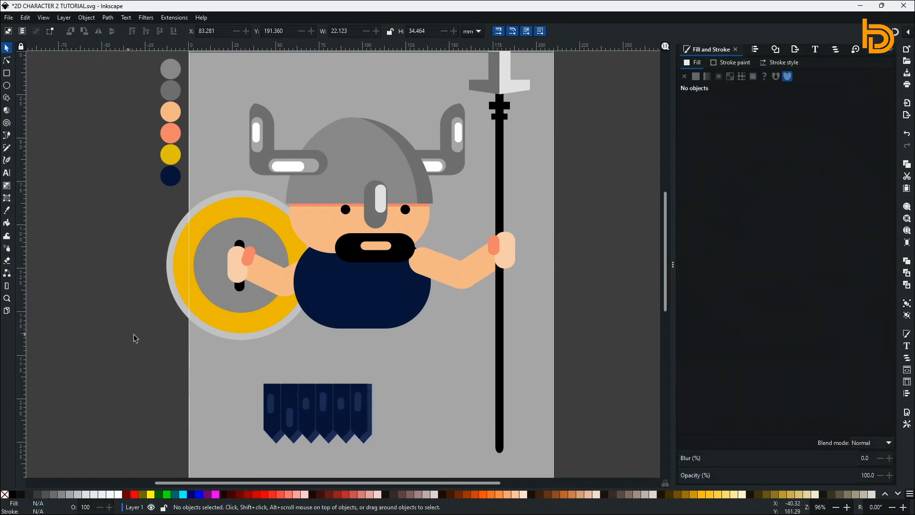
Draw a belt rectangle 11.795 mm tall across the top of the strips and narrow it to 66.379 mm wide.
{"action": "left_click", "coordinate": [9, 76]}
{"action": "left_click_drag", "start_coordinate": [256, 367], "coordinate": [375, 387]}
{"action": "left_click", "coordinate": [7, 48]}
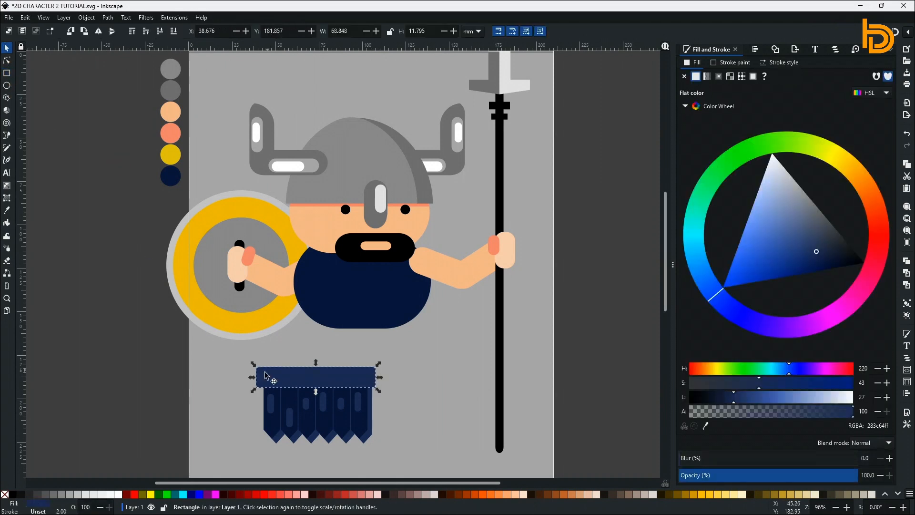
{"action": "left_click_drag", "start_coordinate": [252, 377], "coordinate": [257, 377]}
Fill the belt with black and group all the skirt strips into one object.
{"action": "mouse_move", "coordinate": [403, 461]}
{"action": "left_mouse_down"}
{"action": "mouse_move", "coordinate": [260, 403]}
{"action": "mouse_move", "coordinate": [233, 375]}
{"action": "left_mouse_up"}
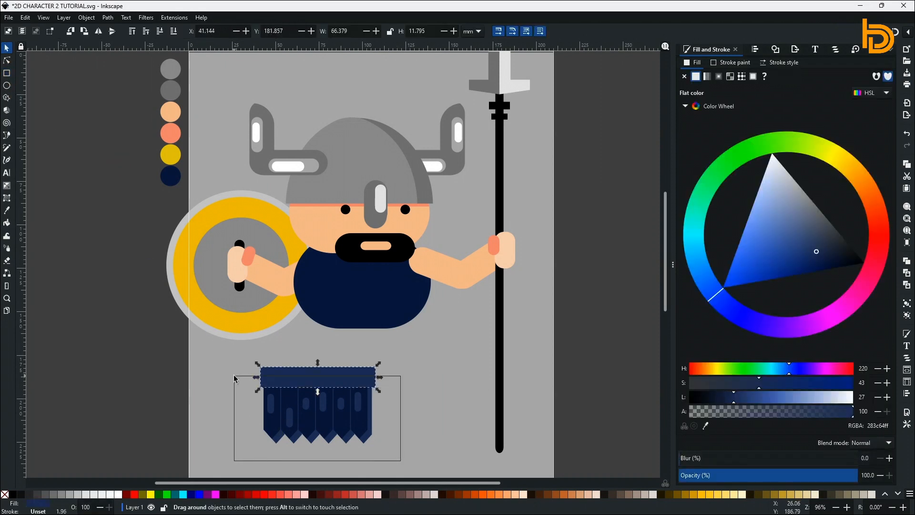
{"action": "left_click", "coordinate": [366, 377]}
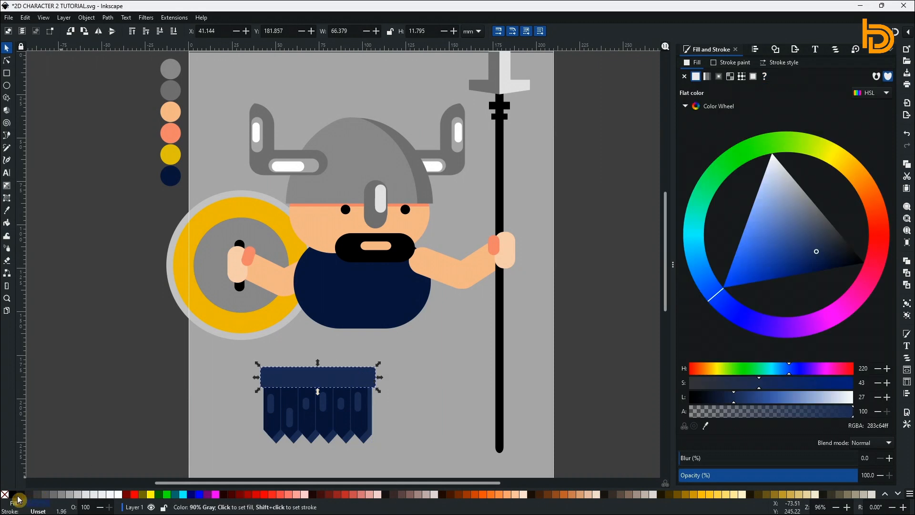
{"action": "left_click_drag", "start_coordinate": [241, 355], "coordinate": [406, 458]}
{"action": "left_click", "coordinate": [353, 428]}
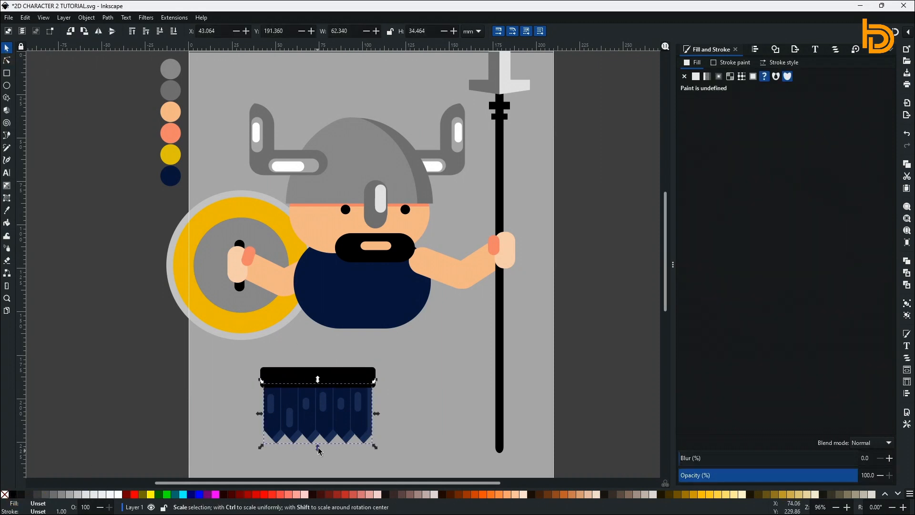
Slightly enlarge the belt and skirt together and move them up over the lower edge of the torso.
{"action": "left_click_drag", "start_coordinate": [241, 355], "coordinate": [445, 472]}
{"action": "left_click_drag", "start_coordinate": [379, 405], "coordinate": [387, 409]}
{"action": "left_click_drag", "start_coordinate": [367, 377], "coordinate": [407, 317]}
Centre the belt and skirt horizontally on the torso, using the torso as the alignment reference.
{"action": "left_click", "coordinate": [410, 295], "text": "shift"}
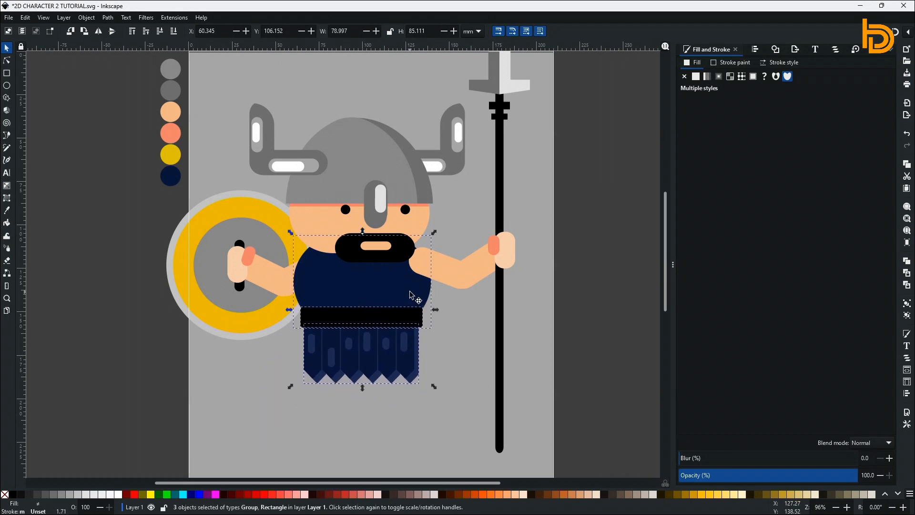
{"action": "left_click", "coordinate": [755, 49]}
{"action": "key", "text": "Escape"}
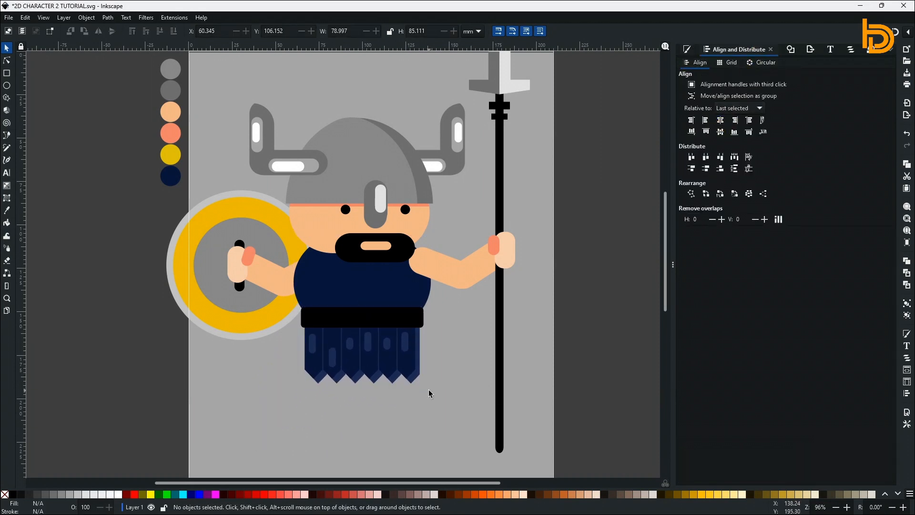
Draw an upright rectangle about 17.3 × 30.7 mm below the shield and fully round its ends into a capsule.
{"action": "left_click", "coordinate": [7, 73]}
{"action": "left_click_drag", "start_coordinate": [208, 374], "coordinate": [241, 429]}
{"action": "key", "text": "n"}
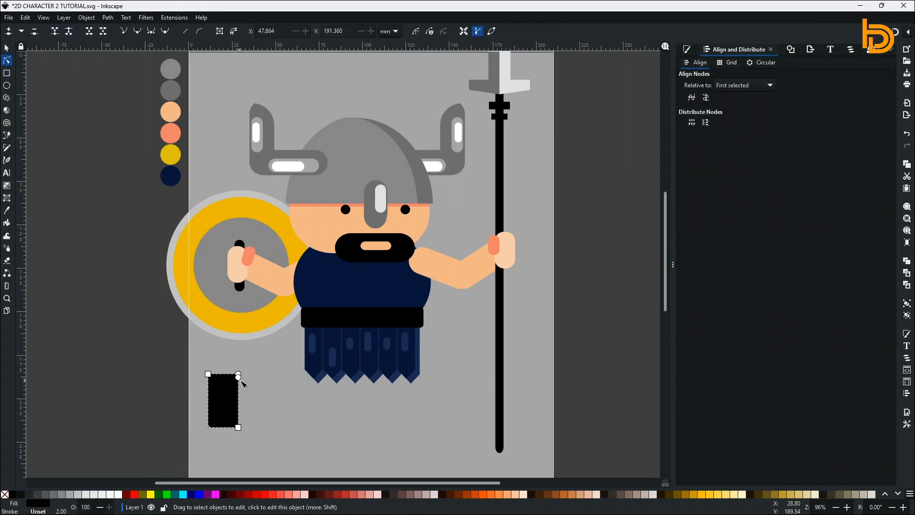
{"action": "left_click_drag", "start_coordinate": [239, 377], "coordinate": [238, 388]}
{"action": "left_click", "coordinate": [7, 48]}
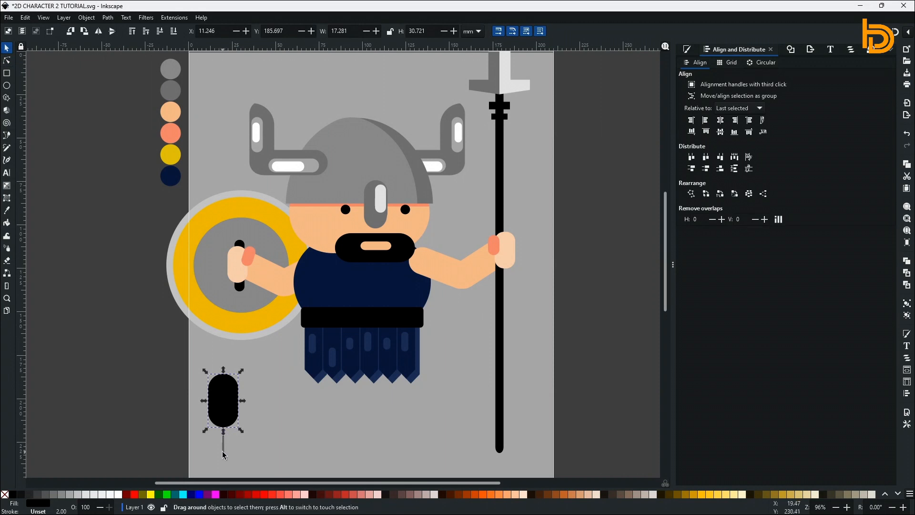
Enlarge the black capsule to about 20.3 × 42 mm, keep its ends fully rounded, and move it off the page beside the shield.
{"action": "left_click_drag", "start_coordinate": [223, 432], "coordinate": [225, 452]}
{"action": "left_click", "coordinate": [6, 61]}
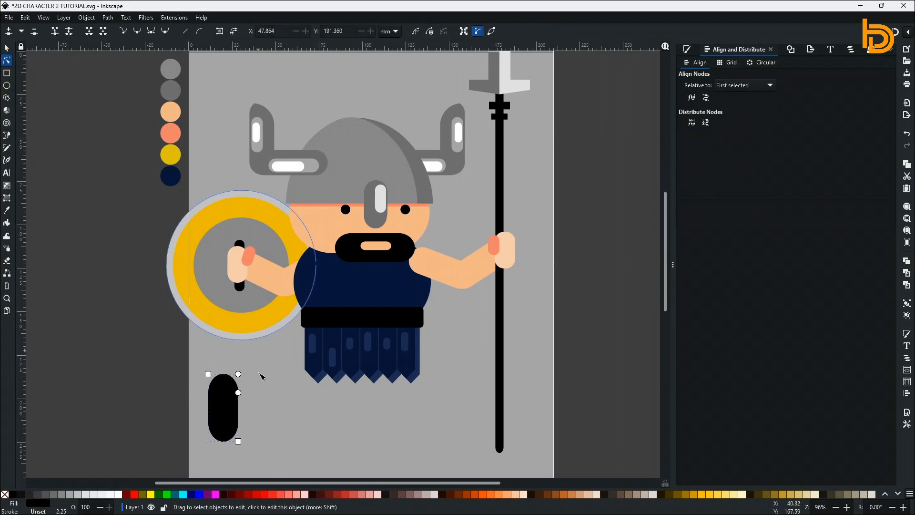
{"action": "left_click_drag", "start_coordinate": [238, 394], "coordinate": [138, 365]}
{"action": "left_click", "coordinate": [7, 47]}
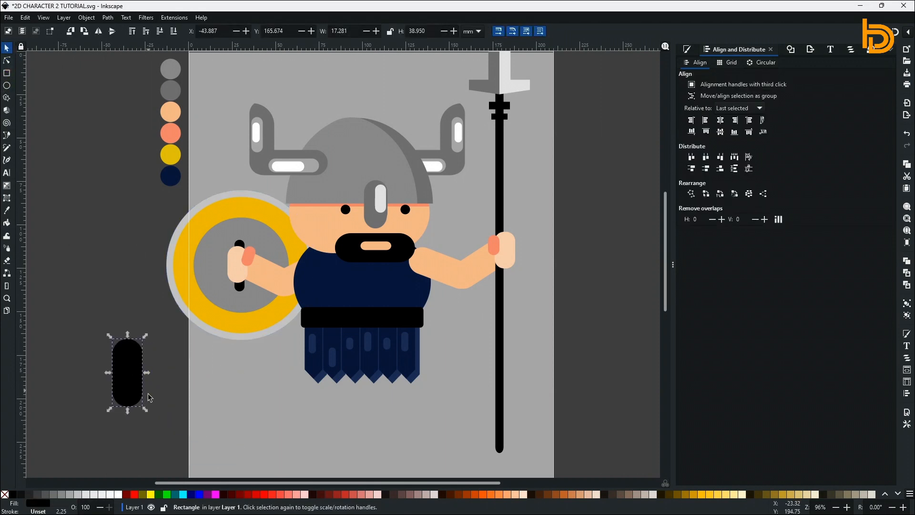
{"action": "left_click_drag", "start_coordinate": [146, 409], "coordinate": [150, 412]}
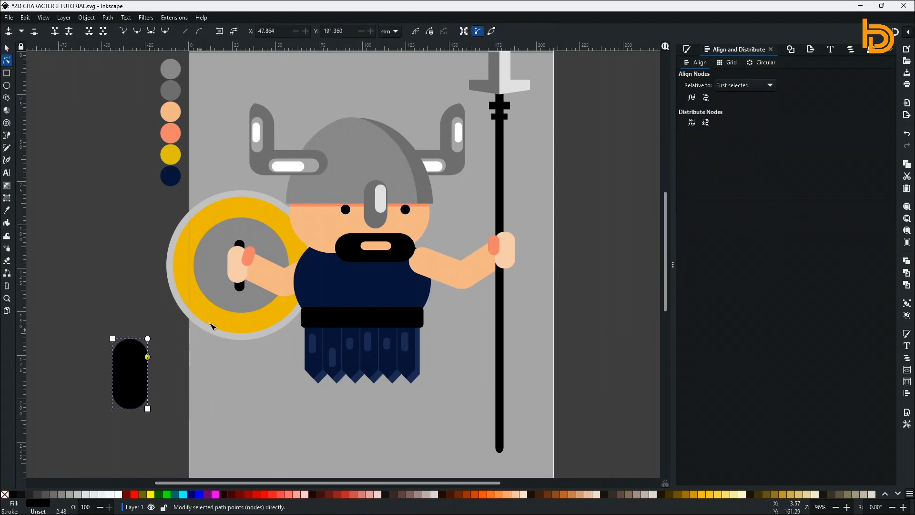
{"action": "left_click_drag", "start_coordinate": [132, 337], "coordinate": [132, 333]}
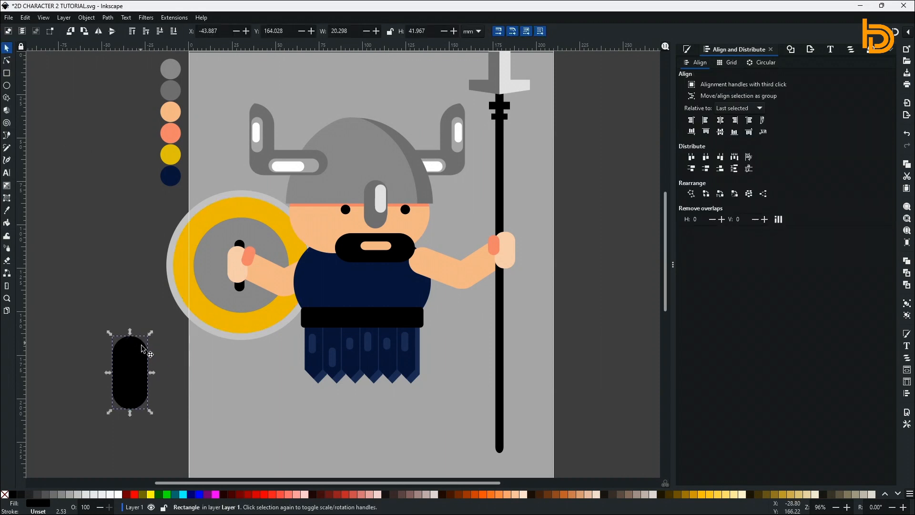
Duplicate the capsule, tilt one copy about 45° as the thigh, and join it to the upright one to form a bent leg.
{"action": "left_click", "coordinate": [28, 19]}
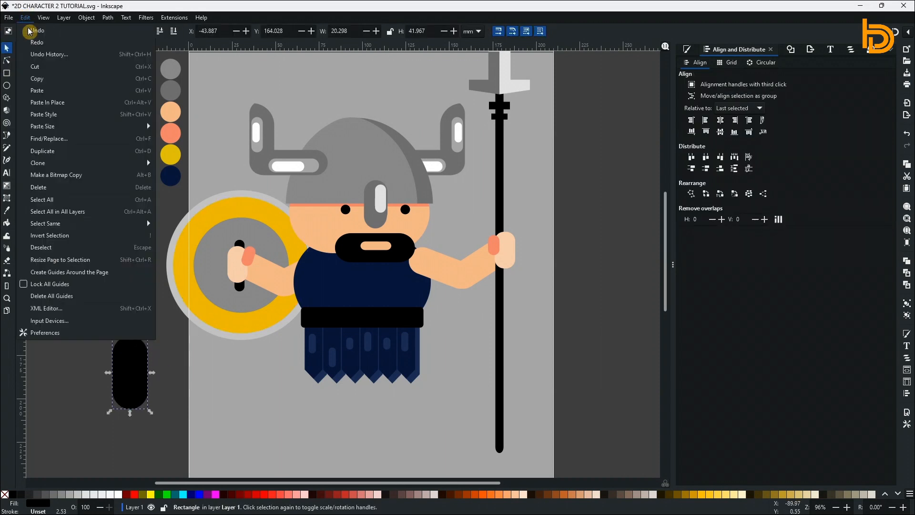
{"action": "left_click", "coordinate": [98, 286]}
{"action": "mouse_move", "coordinate": [113, 380]}
{"action": "left_mouse_down"}
{"action": "mouse_move", "coordinate": [86, 396]}
{"action": "mouse_move", "coordinate": [94, 406]}
{"action": "mouse_move", "coordinate": [99, 387]}
{"action": "left_mouse_up"}
{"action": "left_click", "coordinate": [130, 379]}
{"action": "left_click", "coordinate": [134, 404]}
{"action": "left_click_drag", "start_coordinate": [116, 319], "coordinate": [110, 380]}
{"action": "left_click", "coordinate": [141, 431]}
{"action": "left_click", "coordinate": [94, 424], "text": "shift"}
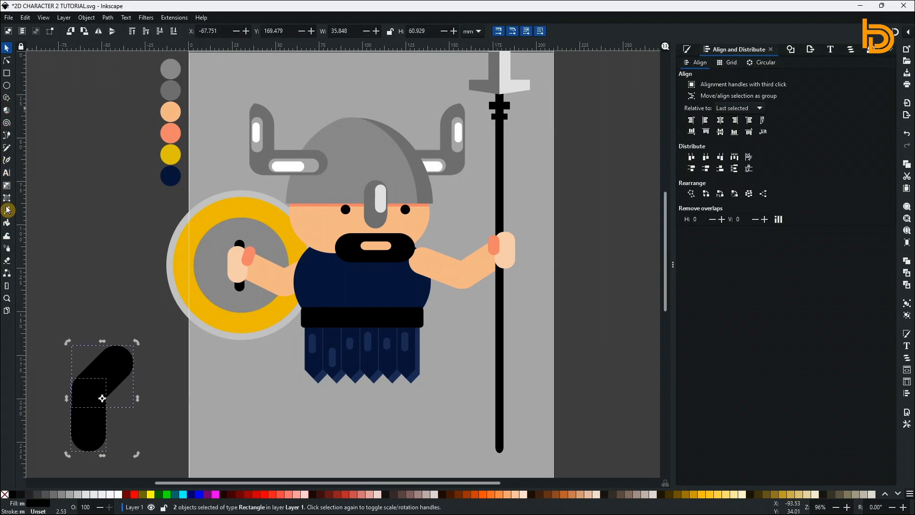
Fill both leg segments with the skin-tone palette colour and move them up together.
{"action": "left_click", "coordinate": [7, 210]}
{"action": "left_click", "coordinate": [170, 112]}
{"action": "left_click", "coordinate": [7, 48]}
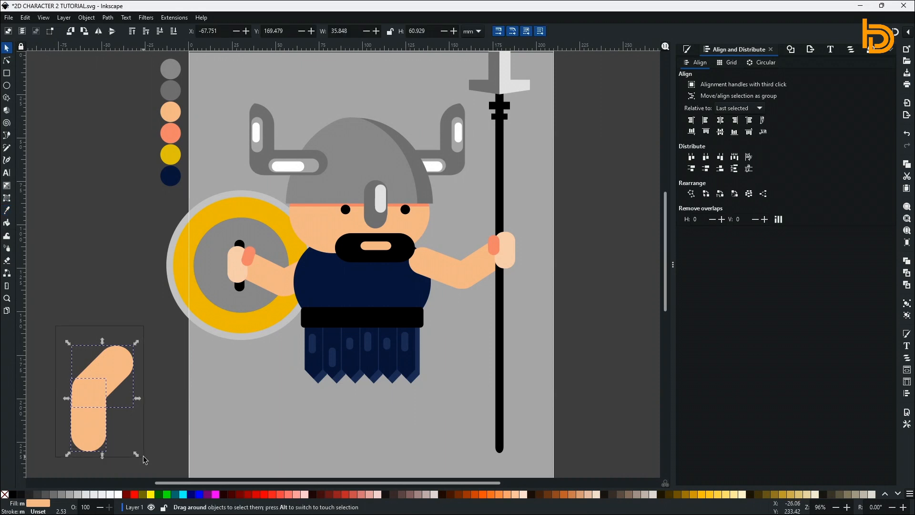
{"action": "left_click_drag", "start_coordinate": [109, 349], "coordinate": [109, 302]}
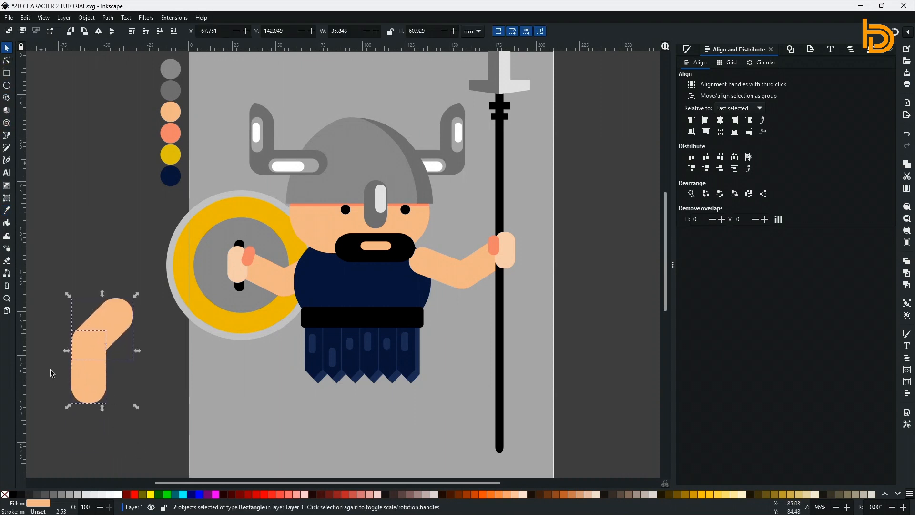
Draw a horizontal rounded foot about 34 mm wide at the base of the leg and reduce its height to about 12.6 mm.
{"action": "left_click", "coordinate": [6, 73]}
{"action": "left_click_drag", "start_coordinate": [83, 429], "coordinate": [102, 401]}
{"action": "key", "text": "s"}
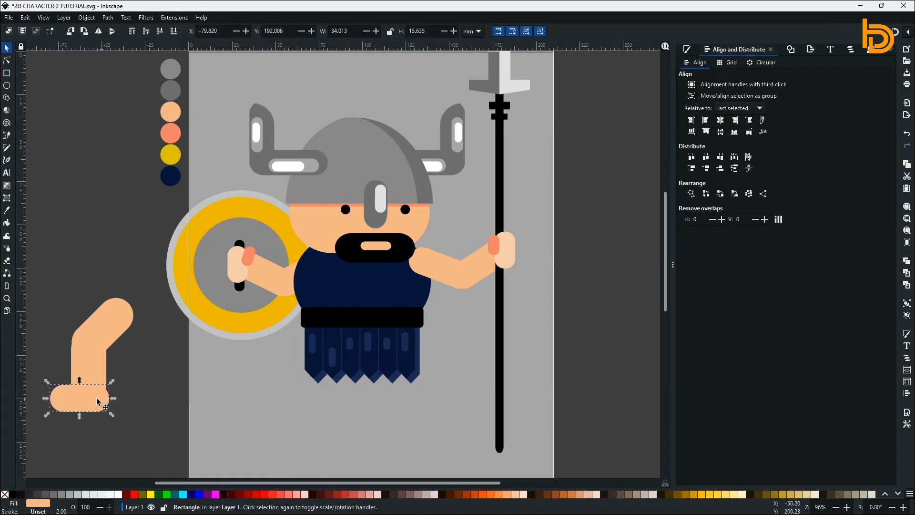
{"action": "left_click", "coordinate": [79, 419]}
{"action": "left_click", "coordinate": [81, 401]}
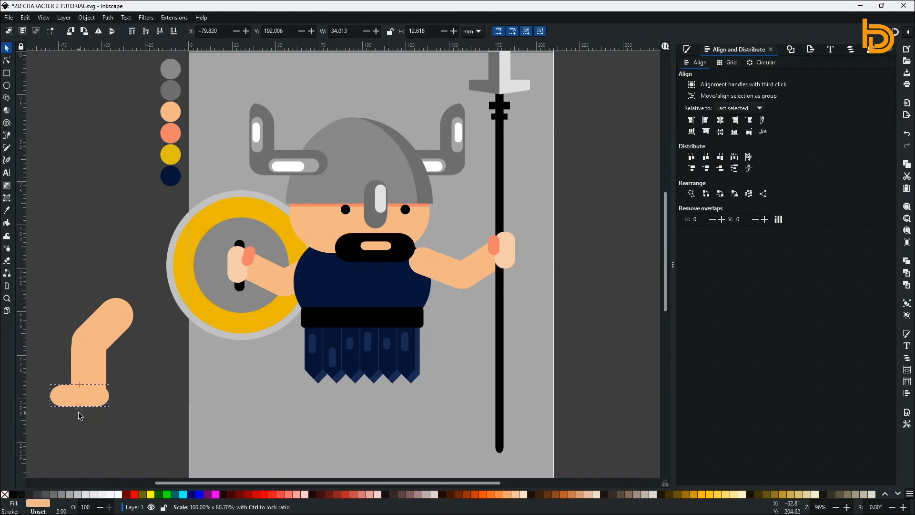
Check the foot's corner rounding and shift the foot slightly towards the toes.
{"action": "left_click", "coordinate": [7, 60]}
{"action": "left_click", "coordinate": [133, 415]}
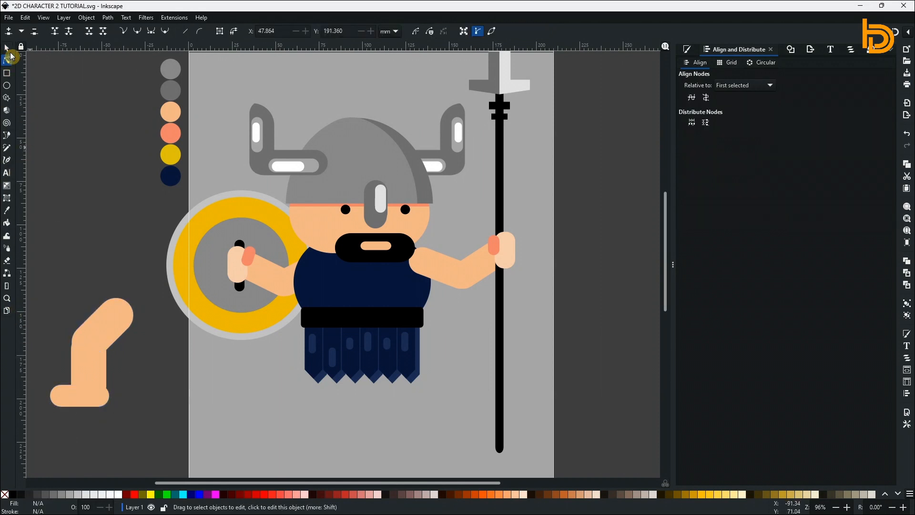
{"action": "left_click", "coordinate": [95, 403]}
{"action": "left_click", "coordinate": [7, 48]}
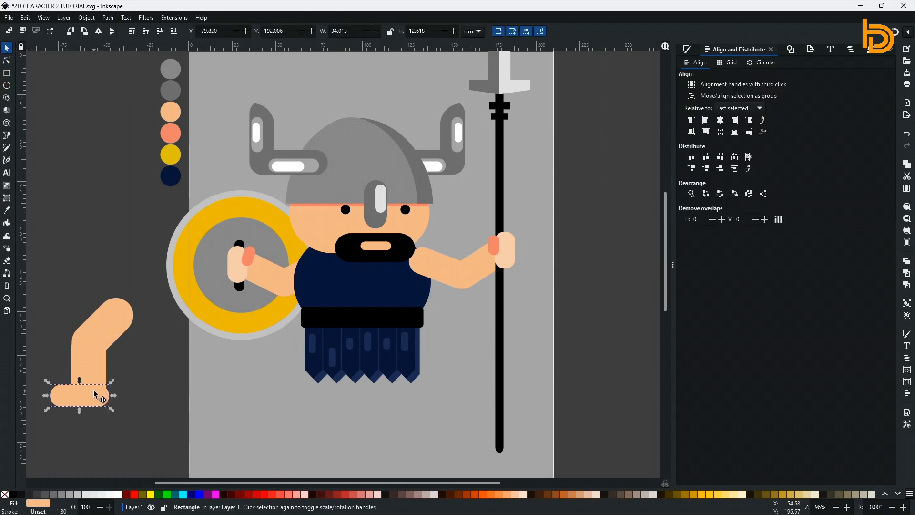
{"action": "left_click", "coordinate": [158, 438]}
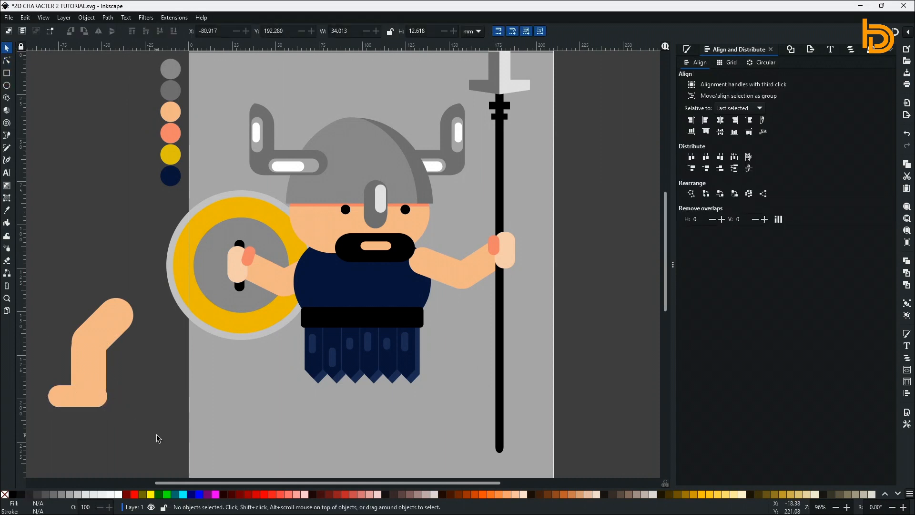
Adjust the foot's lower edge and draw a thin rounded sole about 37.6 × 5.5 mm beneath it.
{"action": "key", "text": "r"}
{"action": "left_click", "coordinate": [4, 50]}
{"action": "left_click", "coordinate": [91, 399]}
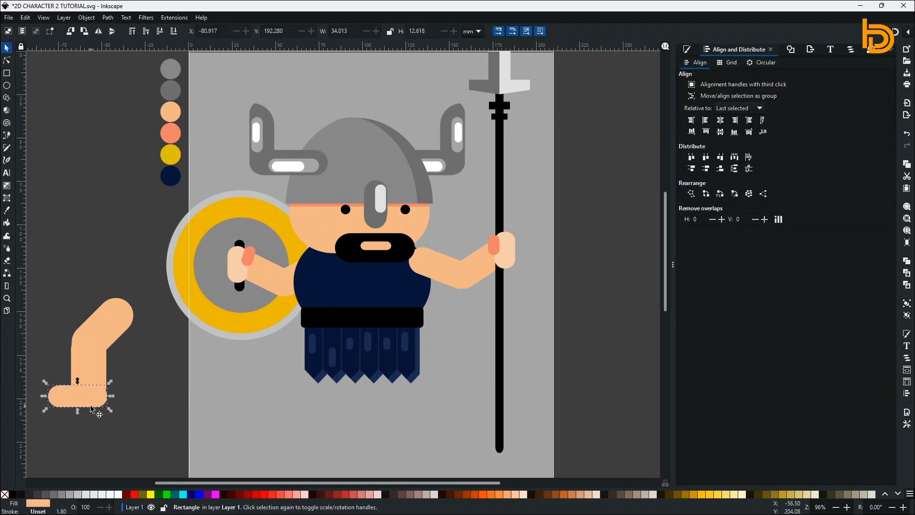
{"action": "left_click_drag", "start_coordinate": [78, 411], "coordinate": [110, 408]}
{"action": "left_click", "coordinate": [10, 75]}
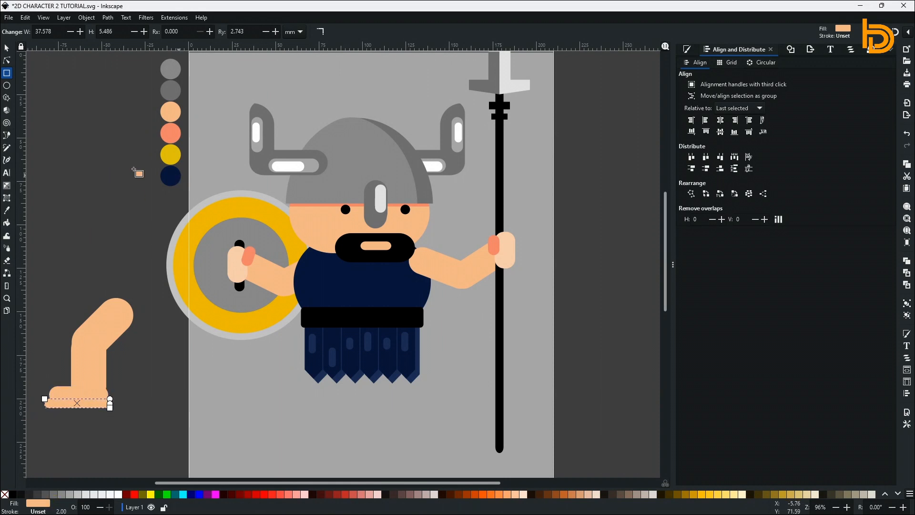
Fill the sole with the dark navy palette colour and nudge it up over the bottom of the foot.
{"action": "left_click", "coordinate": [6, 210]}
{"action": "left_click", "coordinate": [171, 176]}
{"action": "left_click", "coordinate": [7, 47]}
{"action": "left_click", "coordinate": [149, 425]}
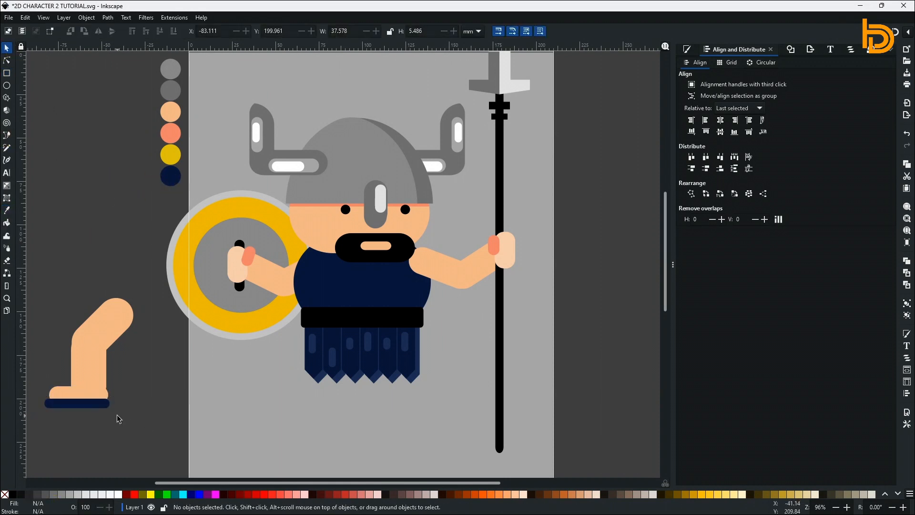
{"action": "left_click", "coordinate": [89, 405]}
{"action": "left_click_drag", "start_coordinate": [77, 405], "coordinate": [78, 402]}
{"action": "left_click", "coordinate": [105, 432]}
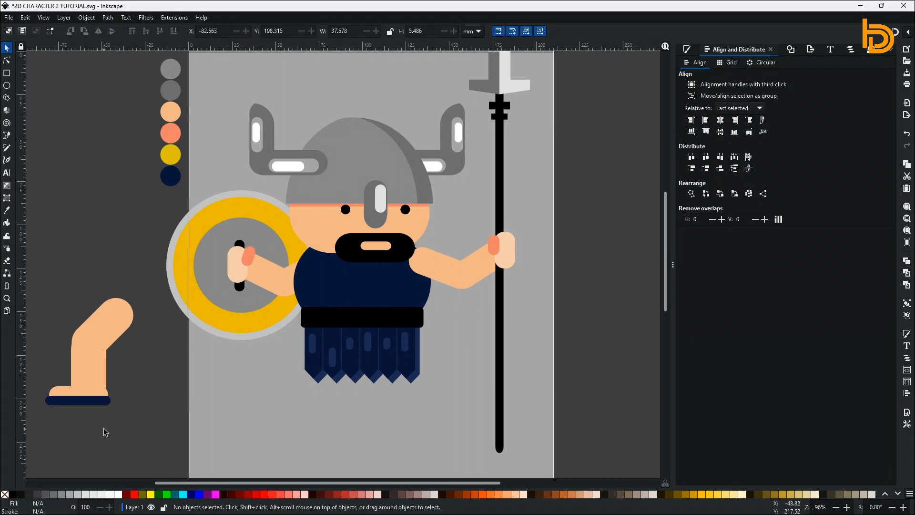
Draw a navy ankle strap about 22.5 × 4.9 mm across the lower leg and square off its corners.
{"action": "left_click", "coordinate": [6, 72]}
{"action": "left_click_drag", "start_coordinate": [70, 370], "coordinate": [109, 378]}
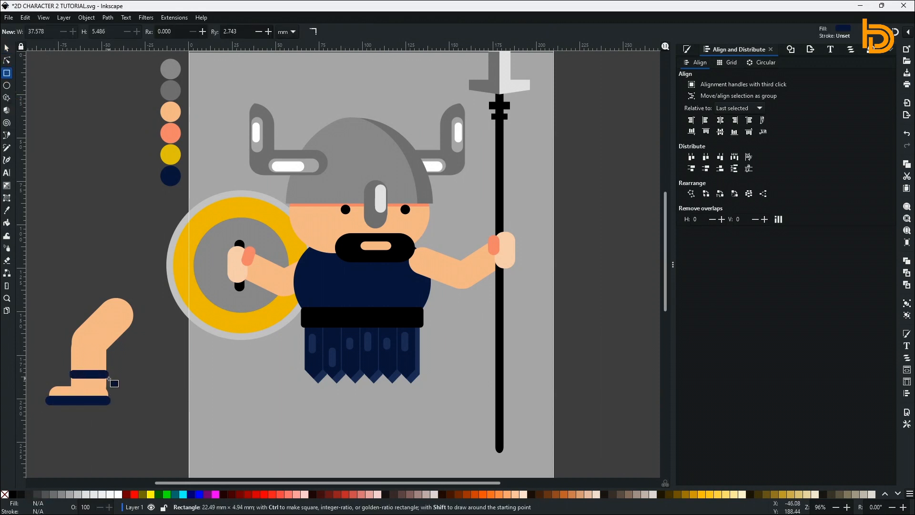
{"action": "key", "text": "n"}
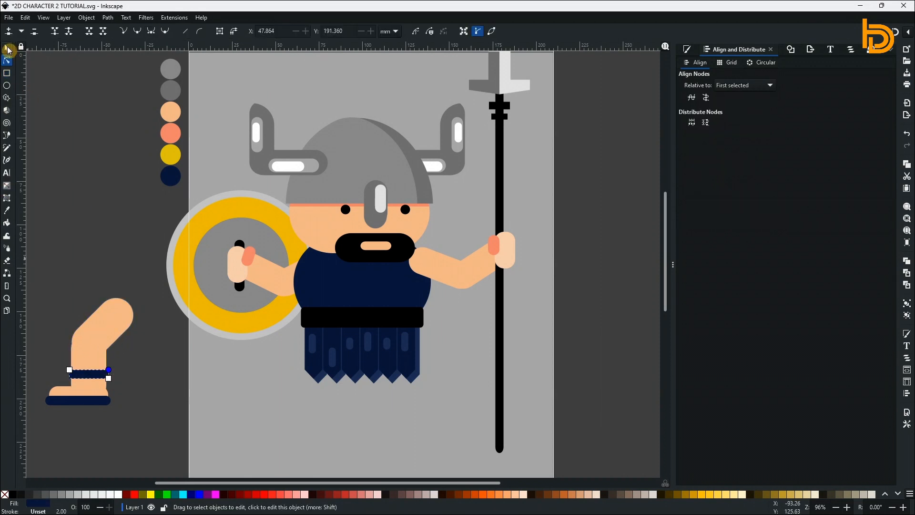
{"action": "left_click", "coordinate": [6, 48]}
Paste a copy of the ankle strap in place, rotate it 90°, and position it as a vertical strap running down to the sole.
{"action": "left_click", "coordinate": [26, 18]}
{"action": "left_click", "coordinate": [46, 81]}
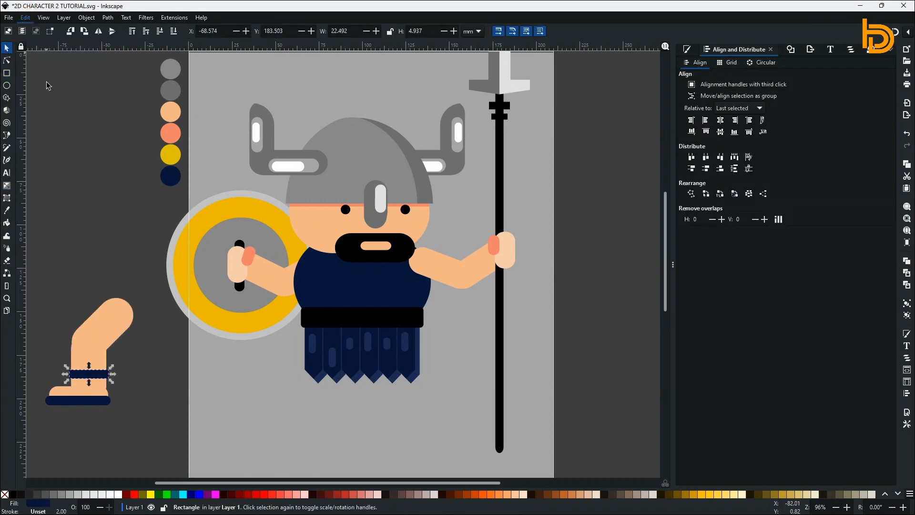
{"action": "left_click", "coordinate": [27, 18]}
{"action": "left_click", "coordinate": [45, 102]}
{"action": "left_click", "coordinate": [84, 31]}
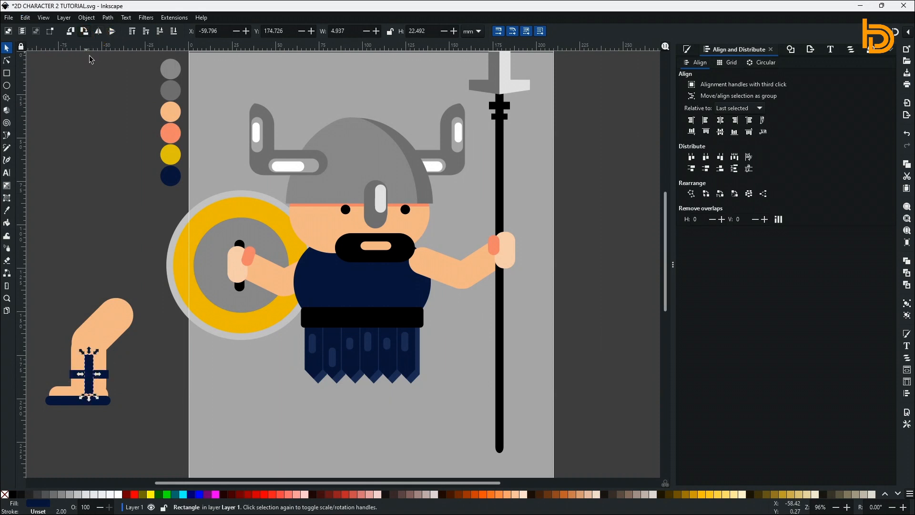
{"action": "left_click_drag", "start_coordinate": [89, 350], "coordinate": [97, 380]}
{"action": "left_click", "coordinate": [100, 374]}
{"action": "left_click", "coordinate": [170, 408]}
Move the thigh segment slightly down on the lower leg.
{"action": "left_click", "coordinate": [124, 319]}
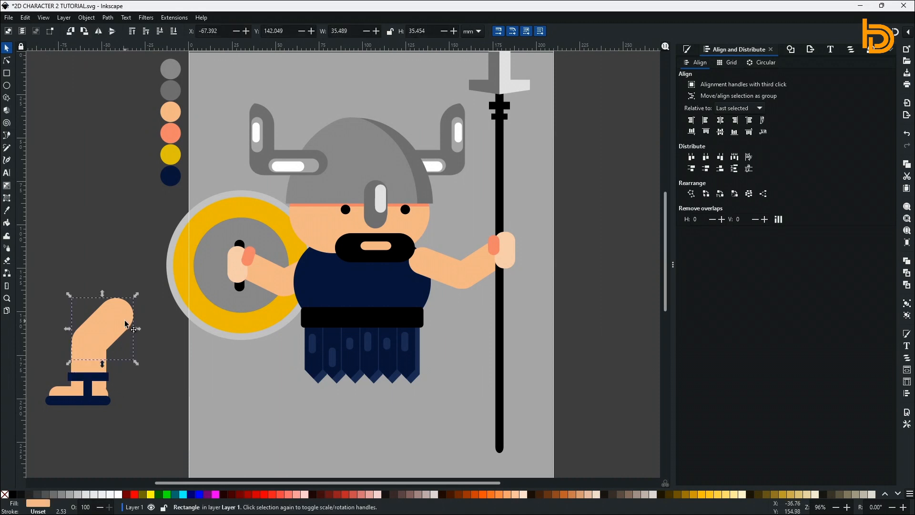
{"action": "left_click_drag", "start_coordinate": [125, 320], "coordinate": [124, 325]}
{"action": "left_click", "coordinate": [158, 399]}
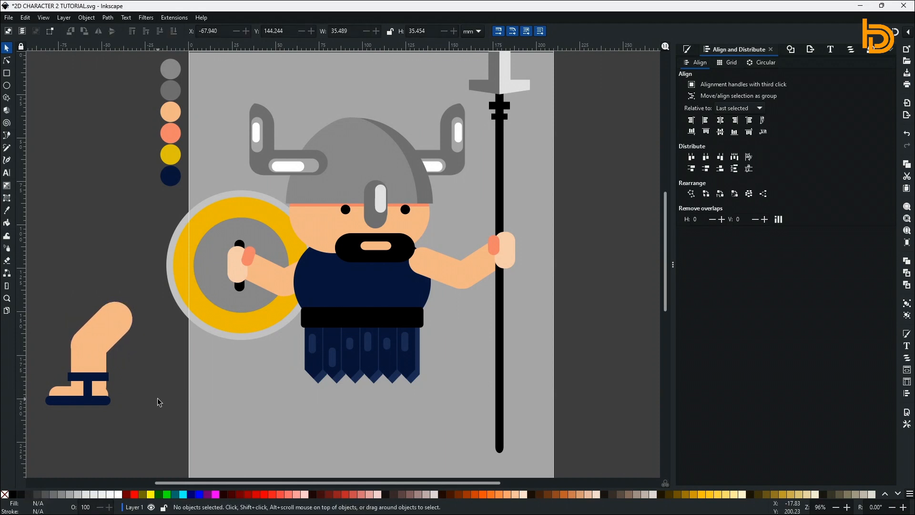
Draw a rounded highlight about 15.4 × 3.3 mm on the ankle strap and fill it with the skirt highlights' lighter blue.
{"action": "key", "text": "r"}
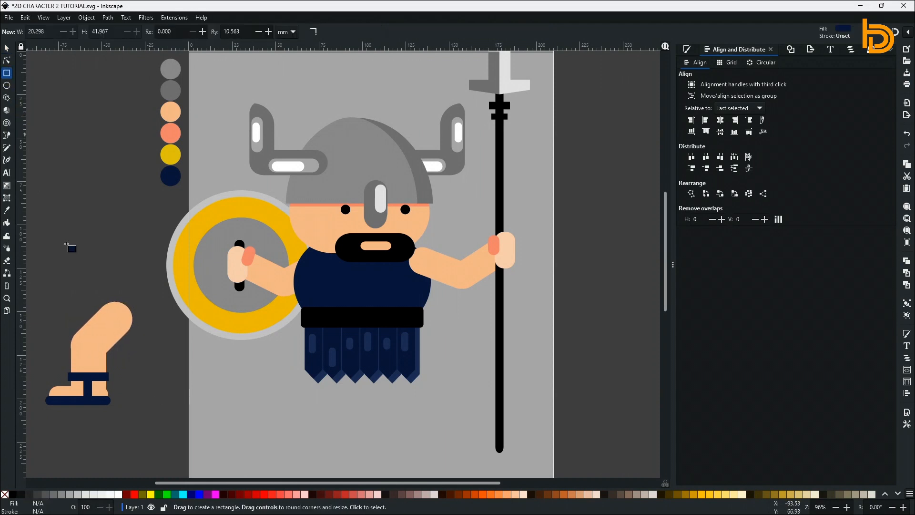
{"action": "left_click", "coordinate": [79, 375]}
{"action": "left_click", "coordinate": [7, 210]}
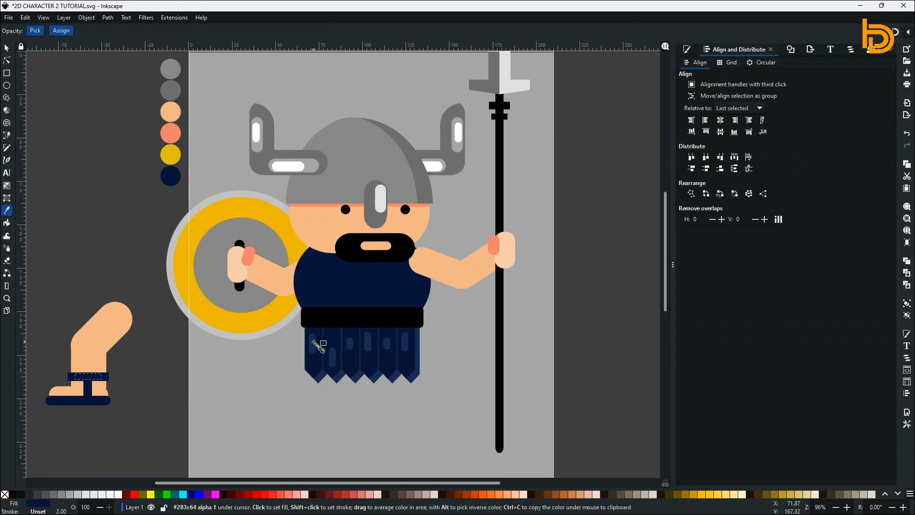
Draw a matching vertical highlight about 2.5 × 6 mm on the strap that runs down the foot.
{"action": "left_click", "coordinate": [6, 71]}
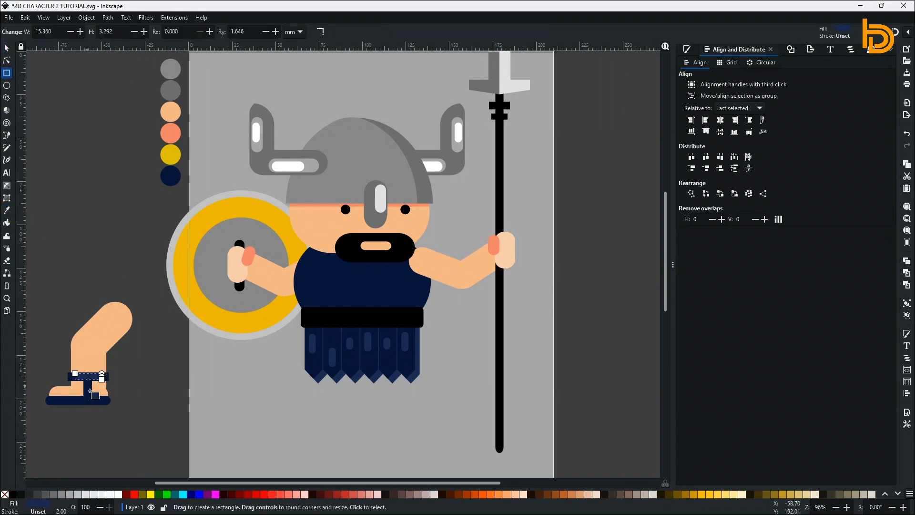
{"action": "left_click_drag", "start_coordinate": [95, 406], "coordinate": [90, 395]}
{"action": "key", "text": "s"}
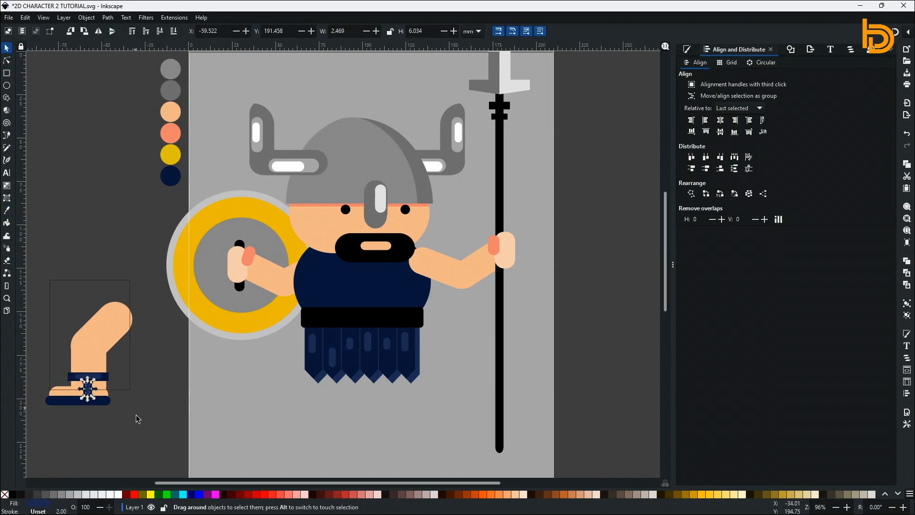
{"action": "mouse_move", "coordinate": [146, 425]}
{"action": "left_mouse_down"}
{"action": "mouse_move", "coordinate": [65, 265]}
{"action": "mouse_move", "coordinate": [159, 429]}
{"action": "left_mouse_up"}
{"action": "left_click", "coordinate": [159, 429]}
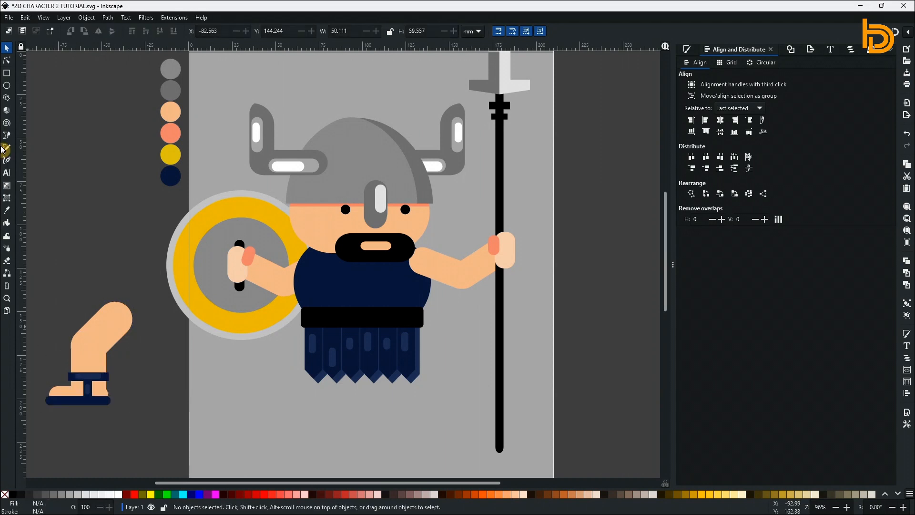
Square off the sole's corners and group all the leg and sandal pieces into one object.
{"action": "left_click", "coordinate": [6, 60]}
{"action": "left_click", "coordinate": [105, 401]}
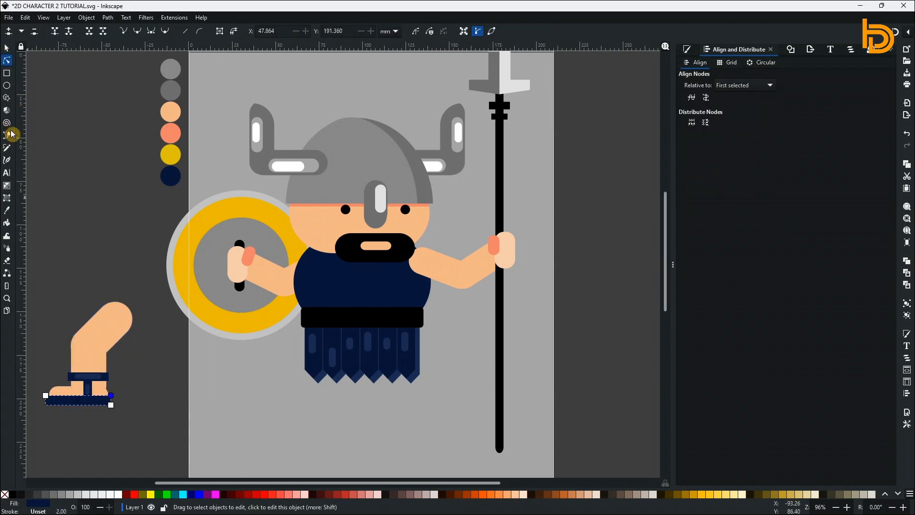
{"action": "key", "text": "s"}
{"action": "left_click", "coordinate": [131, 356]}
{"action": "left_click_drag", "start_coordinate": [41, 291], "coordinate": [158, 423]}
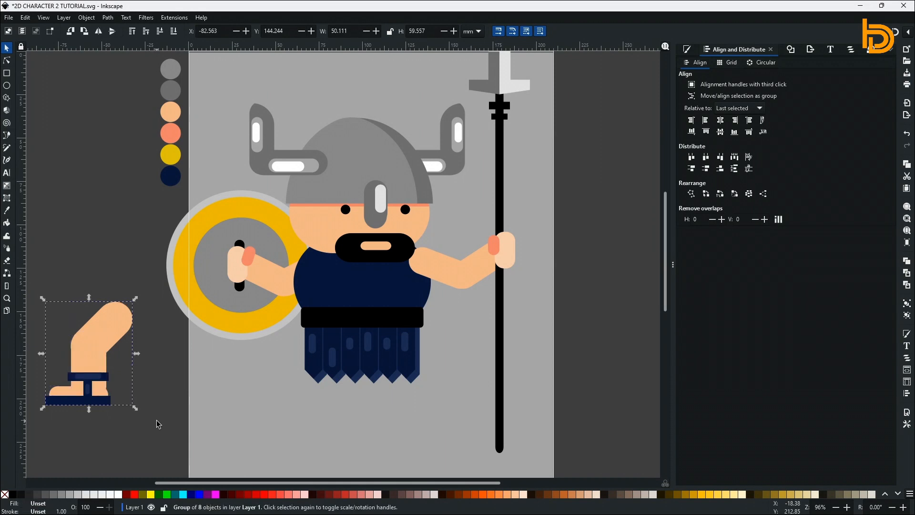
Move the leg group onto the shield-side half of the skirt and paste a copy of it in place.
{"action": "left_click_drag", "start_coordinate": [123, 330], "coordinate": [332, 355]}
{"action": "left_click", "coordinate": [24, 18]}
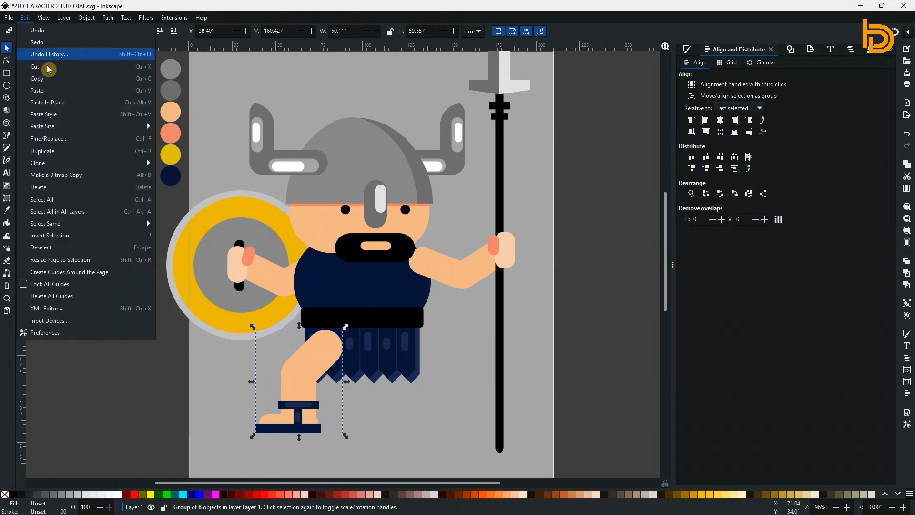
{"action": "left_click", "coordinate": [48, 79]}
{"action": "left_click", "coordinate": [27, 18]}
{"action": "left_click", "coordinate": [59, 103]}
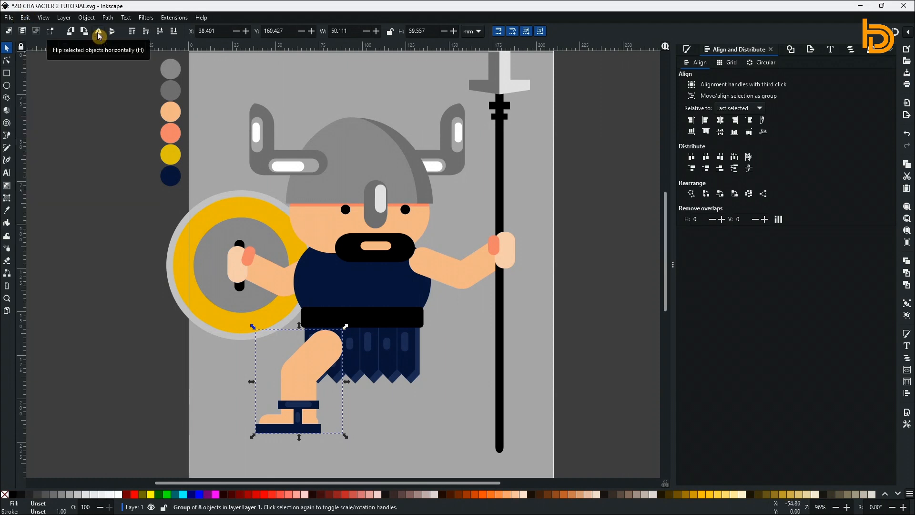
Flip the copied leg group horizontally and move it across to the spear-side half of the skirt.
{"action": "left_click", "coordinate": [98, 32]}
{"action": "key", "text": "shift+Right"}
{"action": "key", "text": "shift+Right"}
{"action": "key", "text": "shift+Right"}
{"action": "key", "text": "shift+Right"}
{"action": "key", "text": "shift+Right"}
{"action": "key", "text": "shift+Right"}
{"action": "key", "text": "shift+Right"}
{"action": "key", "text": "shift+Right"}
{"action": "key", "text": "shift+Right"}
{"action": "key", "text": "shift+Right"}
{"action": "key", "text": "shift+Right"}
{"action": "key", "text": "shift+Right"}
{"action": "key", "text": "shift+Right"}
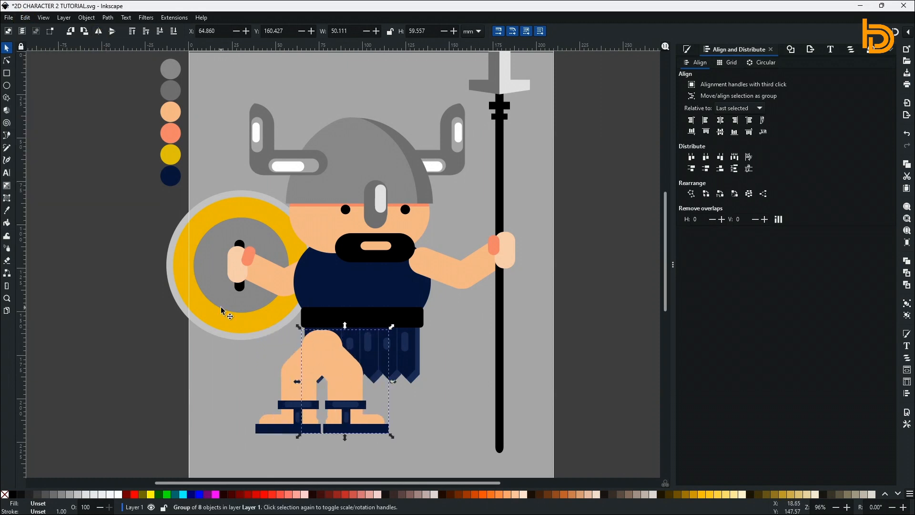
Shift both legs together slightly down and lower them in the stacking order behind the skirt.
{"action": "left_click", "coordinate": [336, 356], "text": "shift"}
{"action": "left_click_drag", "start_coordinate": [335, 356], "coordinate": [333, 361]}
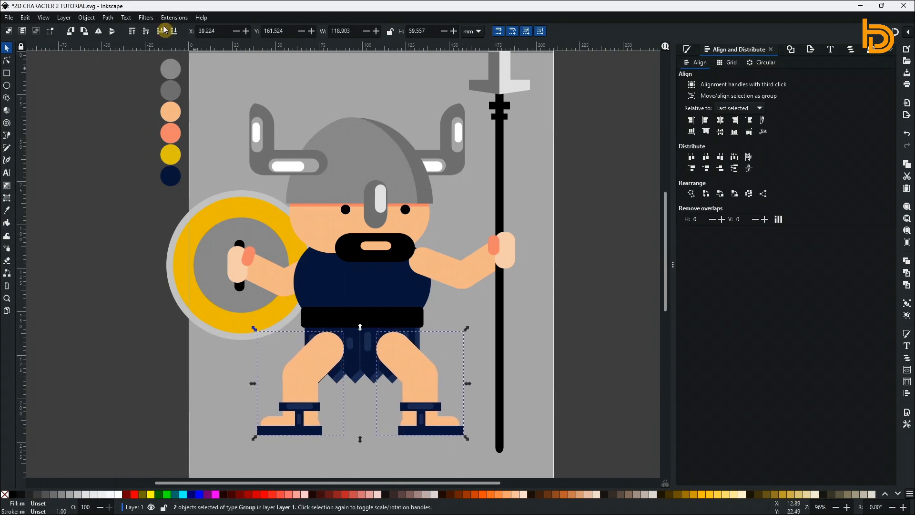
{"action": "left_click", "coordinate": [160, 31]}
{"action": "left_click", "coordinate": [160, 31]}
{"action": "left_click", "coordinate": [567, 398]}
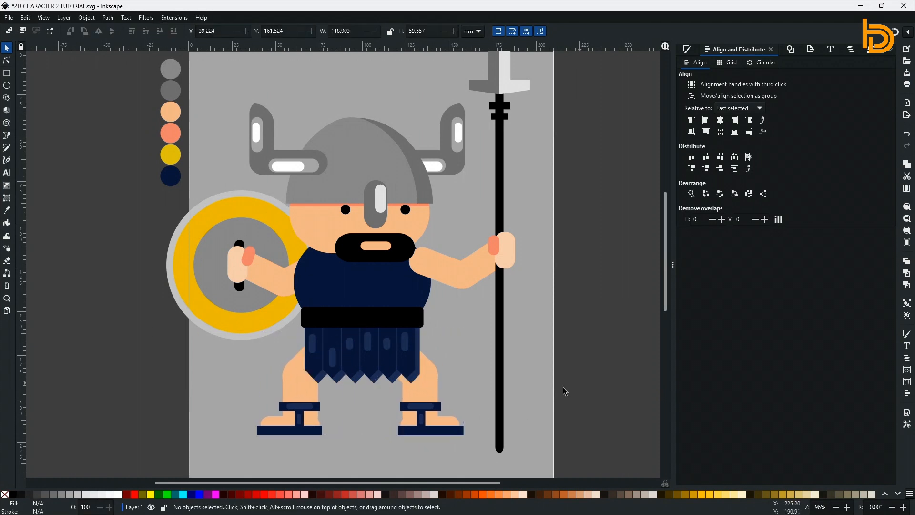
Scale the whole character with its shield and spear down to about 158.8 × 206.9 mm and position it within the page.
{"action": "scroll", "coordinate": [664, 265], "scroll_direction": "up", "scroll_amount": 3}
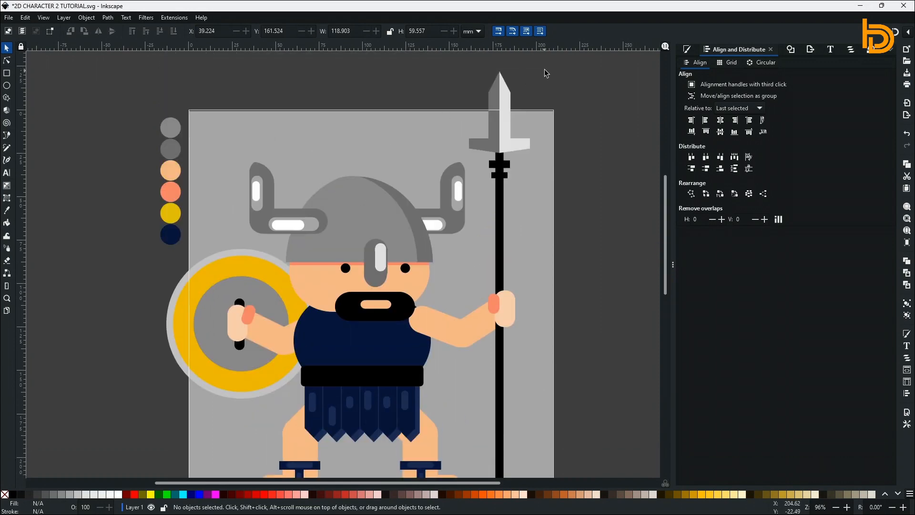
{"action": "left_click_drag", "start_coordinate": [547, 73], "coordinate": [207, 465]}
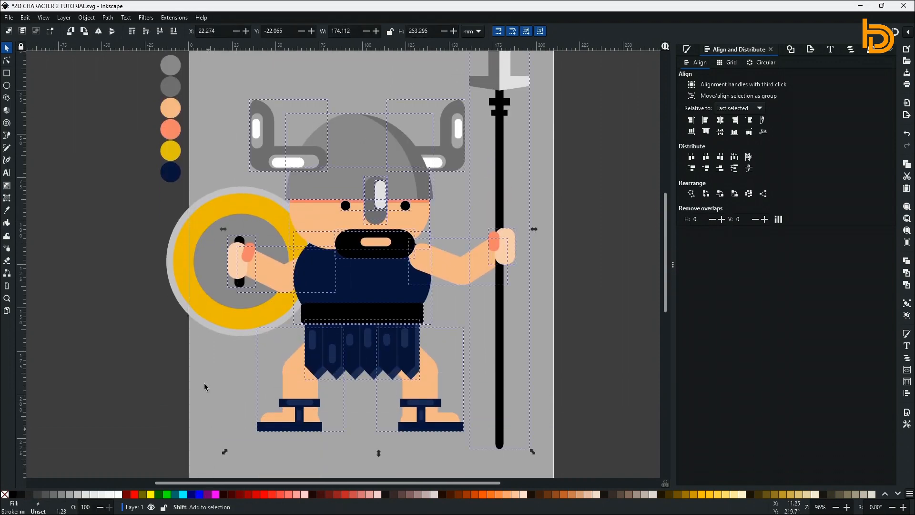
{"action": "left_click", "coordinate": [202, 315], "text": "shift"}
{"action": "mouse_move", "coordinate": [526, 447]}
{"action": "left_mouse_down"}
{"action": "mouse_move", "coordinate": [444, 371]}
{"action": "mouse_move", "coordinate": [474, 427]}
{"action": "mouse_move", "coordinate": [510, 447]}
{"action": "left_mouse_up"}
{"action": "left_click", "coordinate": [539, 337]}
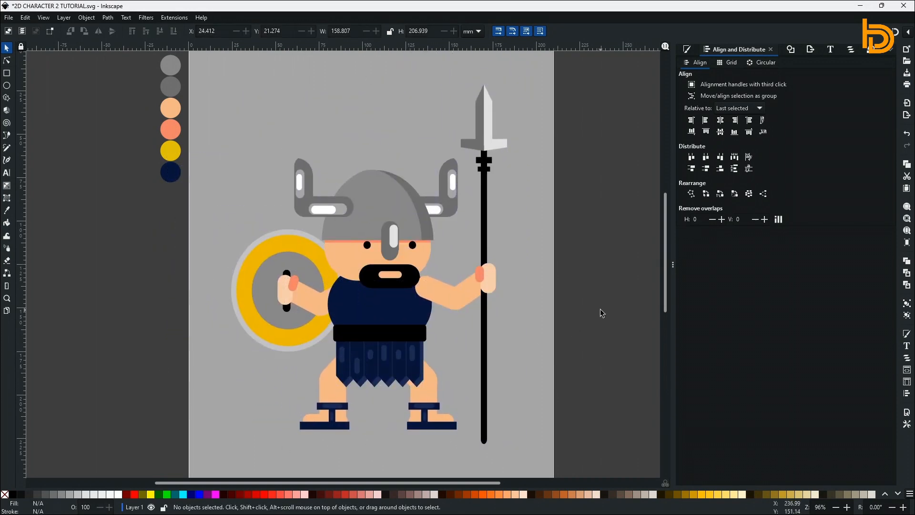
Draw a flat ground-shadow ellipse about 154.4 × 22.2 mm behind the feet, fill it dark grey and centre it under the character.
{"action": "left_click", "coordinate": [11, 85]}
{"action": "left_click_drag", "start_coordinate": [246, 413], "coordinate": [516, 451]}
{"action": "left_click", "coordinate": [22, 497]}
{"action": "left_click", "coordinate": [6, 48]}
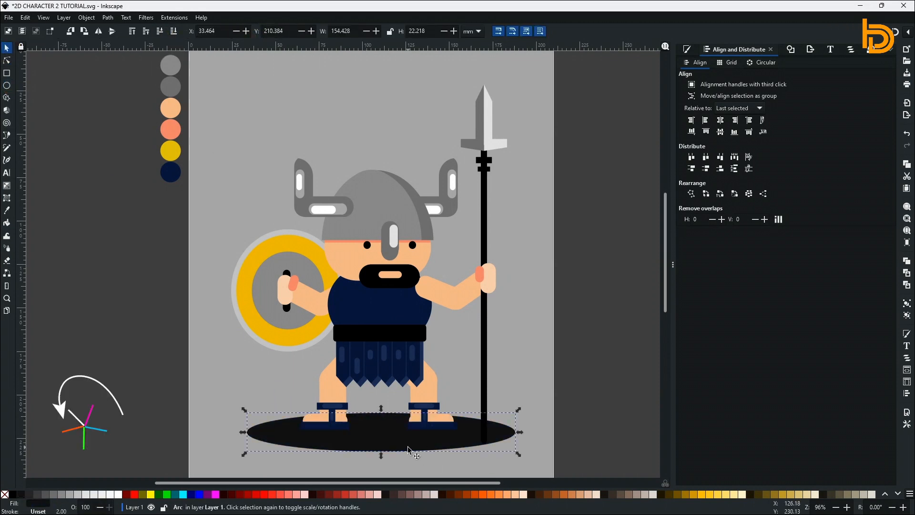
{"action": "left_click", "coordinate": [35, 494]}
{"action": "left_click", "coordinate": [493, 434]}
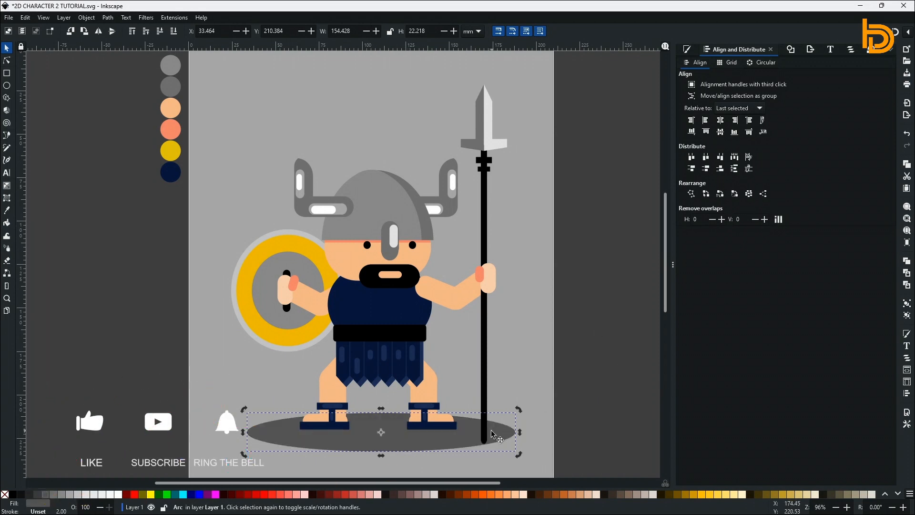
{"action": "left_click_drag", "start_coordinate": [465, 434], "coordinate": [466, 435]}
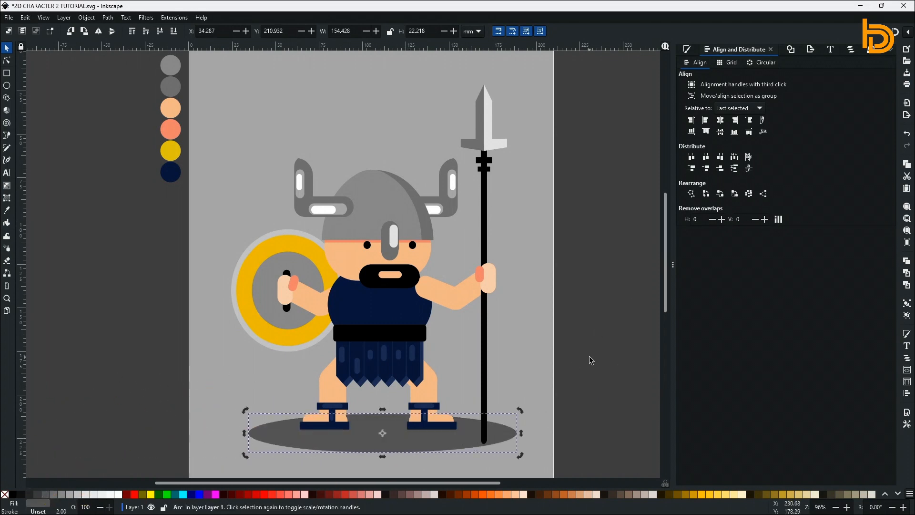
Widen the palm of the shield-holding hand to about 9.9 mm so it covers the grip.
{"action": "double_click", "coordinate": [288, 296]}
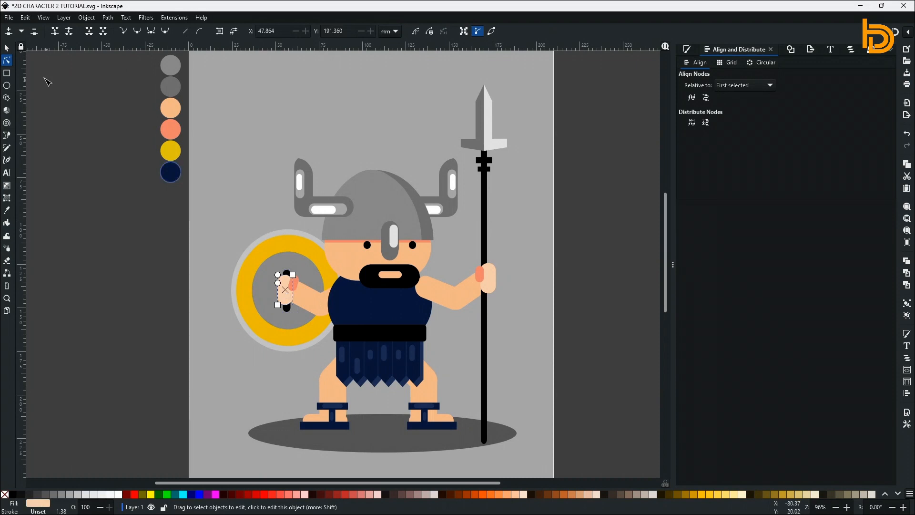
{"action": "key", "text": "s"}
{"action": "left_click_drag", "start_coordinate": [275, 292], "coordinate": [286, 285]}
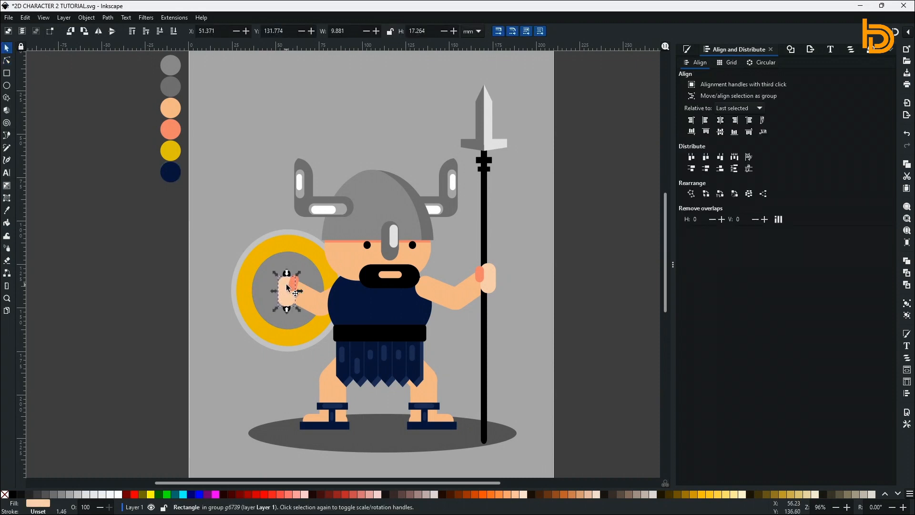
{"action": "left_click", "coordinate": [294, 286]}
Widen the palm of the spear-holding hand to about 10.3 mm, extending it towards the thumb.
{"action": "left_click", "coordinate": [488, 279]}
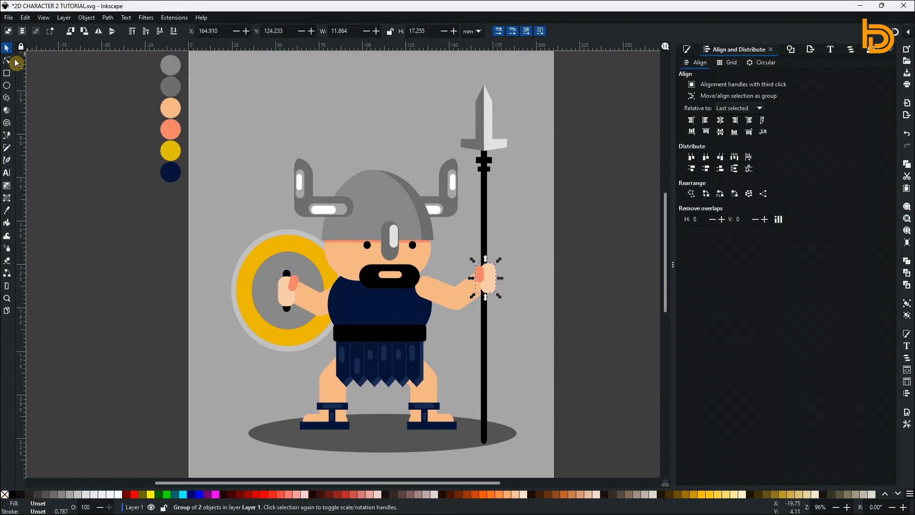
{"action": "key", "text": "n"}
{"action": "key", "text": "s"}
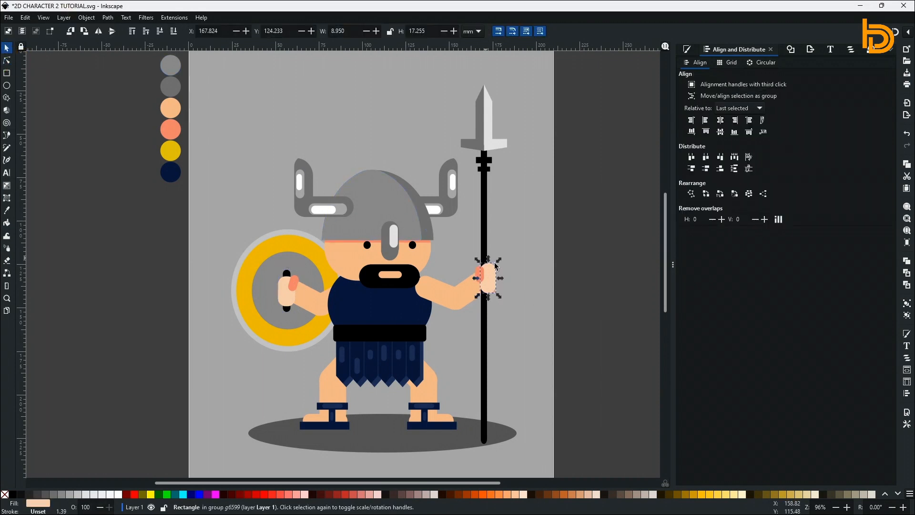
{"action": "left_click_drag", "start_coordinate": [494, 283], "coordinate": [489, 279]}
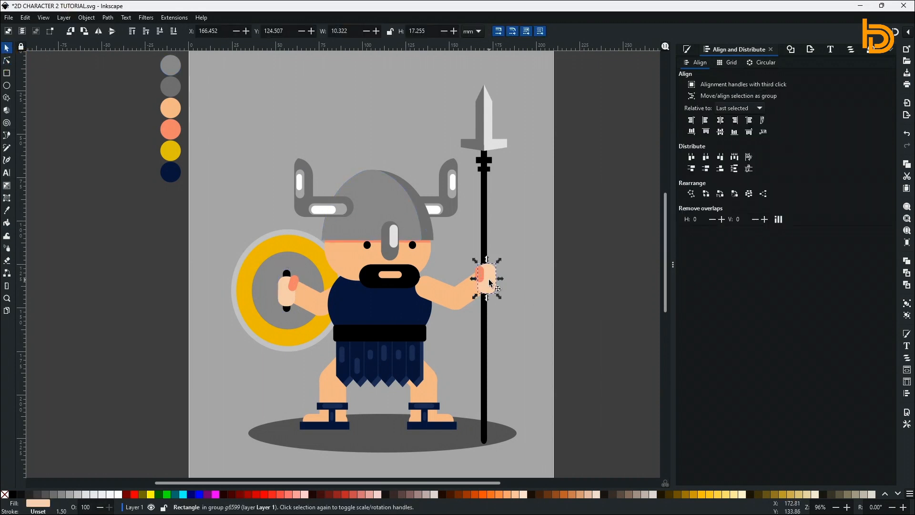
Nudge the spear slightly up and outward so its shaft runs through the middle of the hand.
{"action": "left_click", "coordinate": [486, 246]}
{"action": "left_click_drag", "start_coordinate": [486, 246], "coordinate": [489, 246]}
{"action": "left_click", "coordinate": [614, 316]}
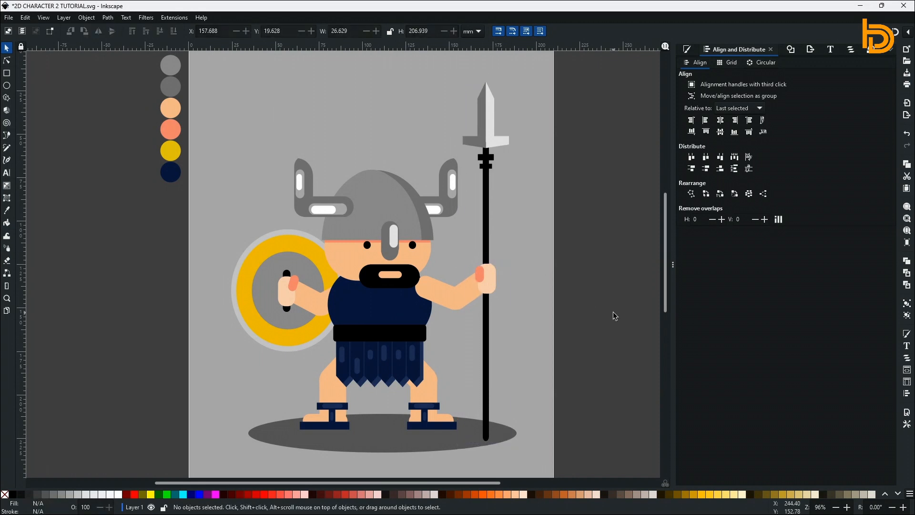